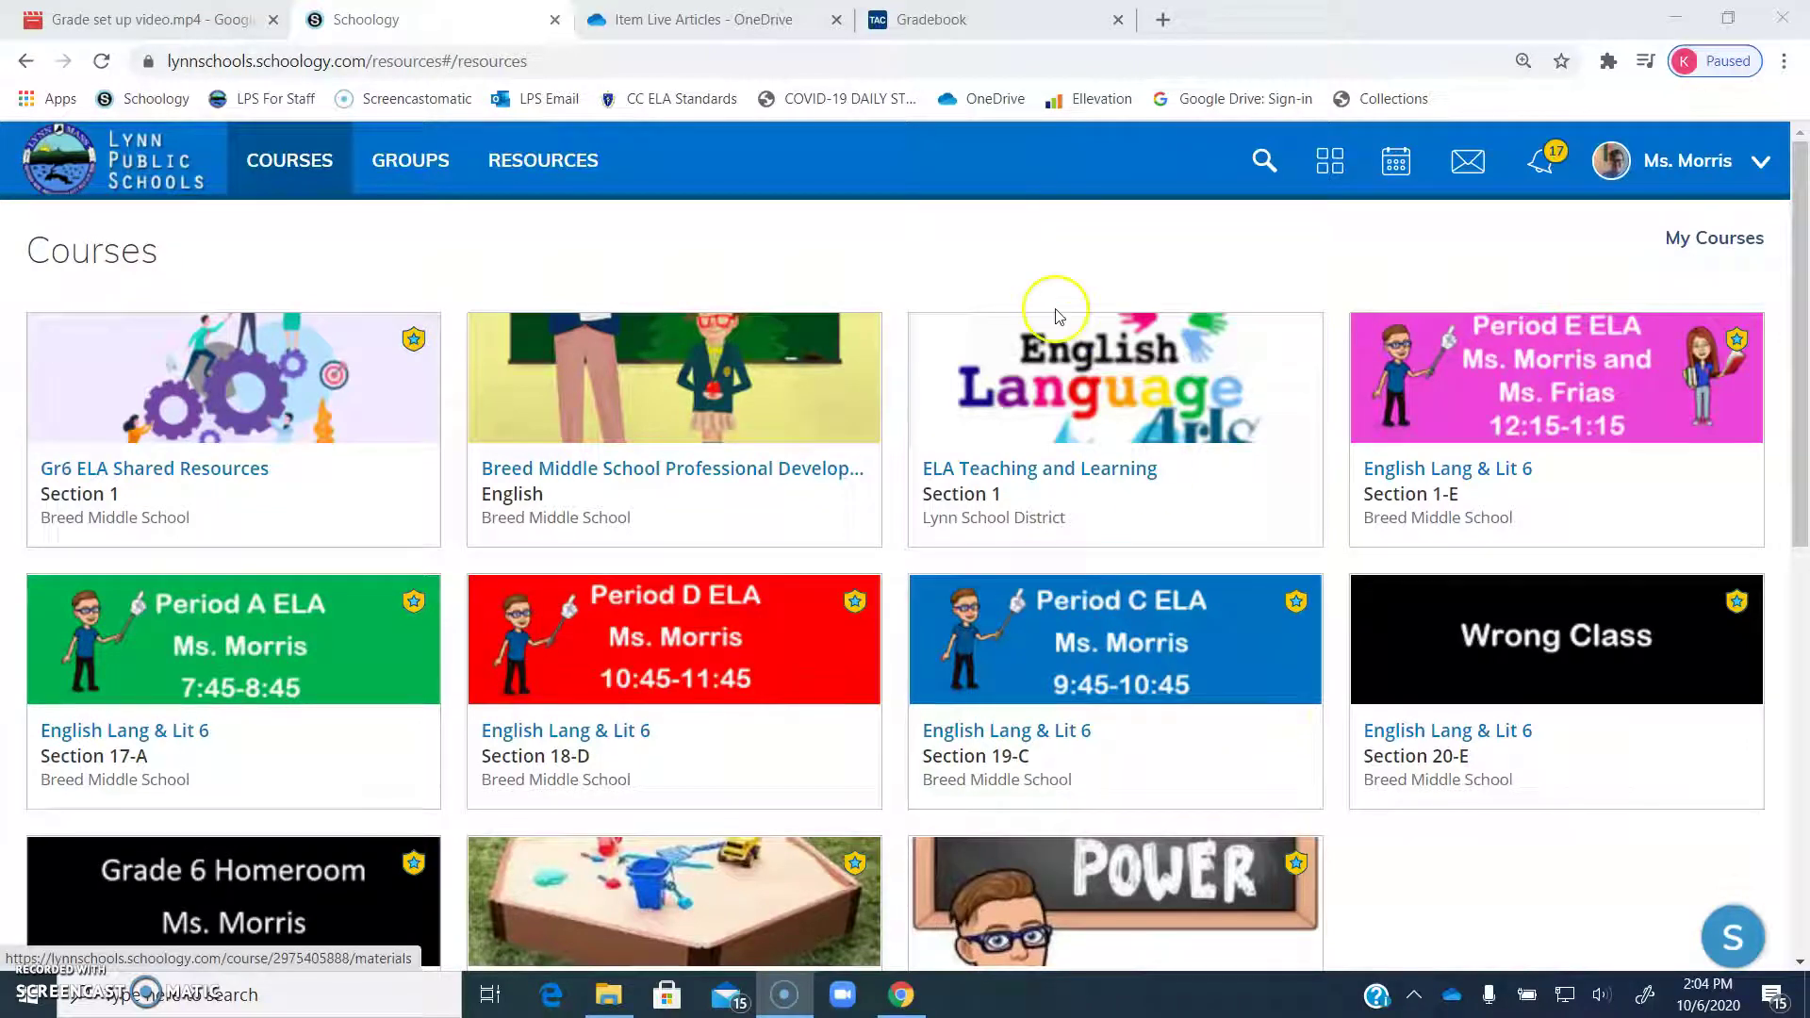
- Open the Period A course and browse the Monday 9/21/20 folder's discussion post and Welcome Presentation
left_click(233, 660)
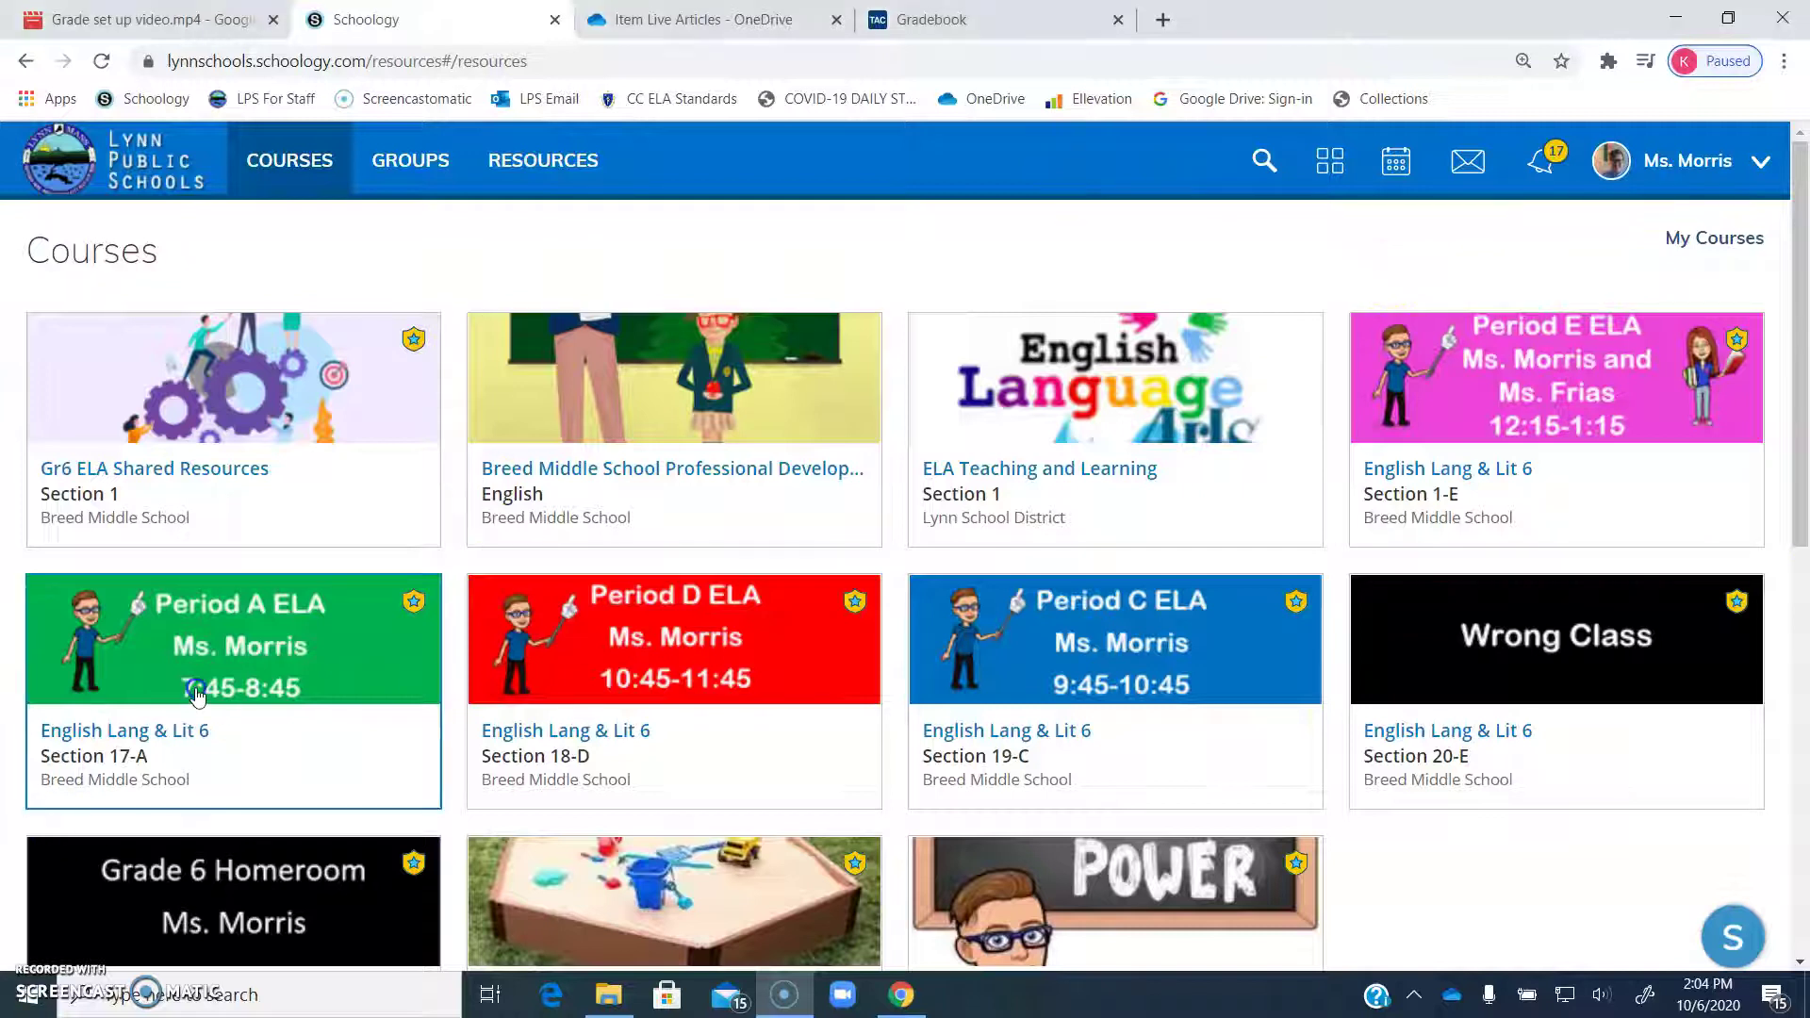
scroll(531, 546, "down", 5)
scroll(531, 547, "down", 2)
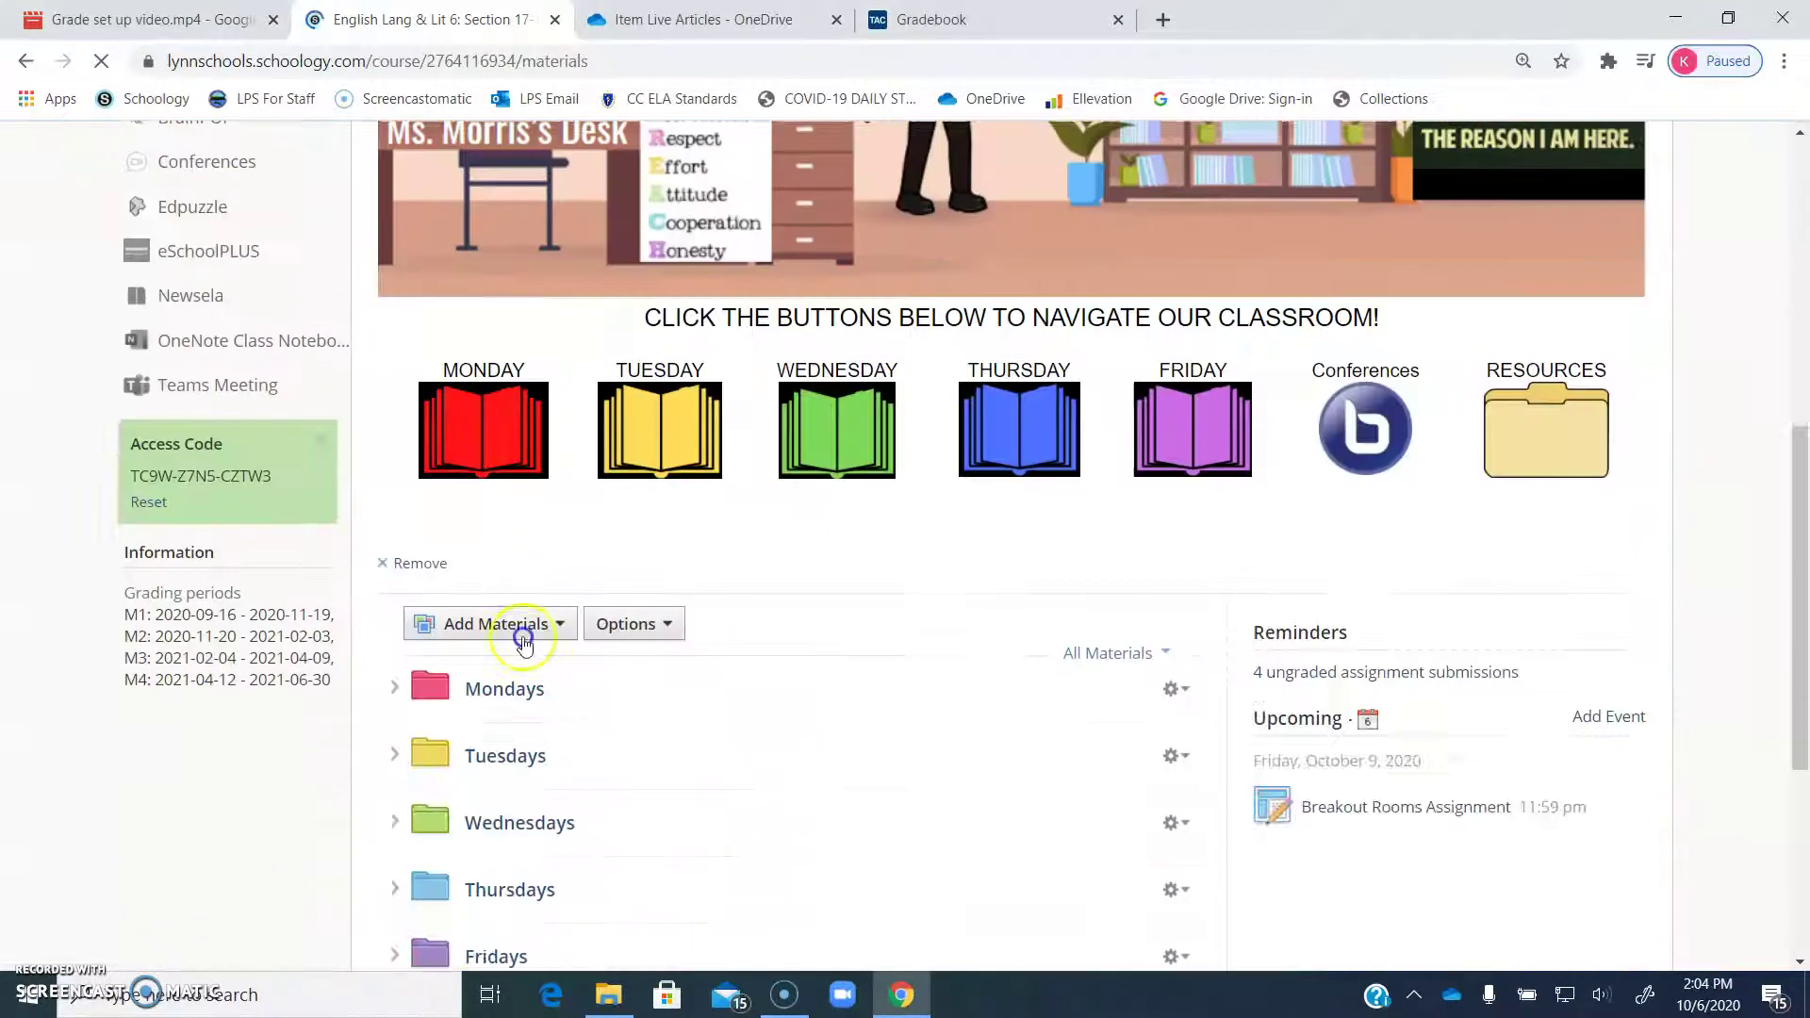
left_click(517, 687)
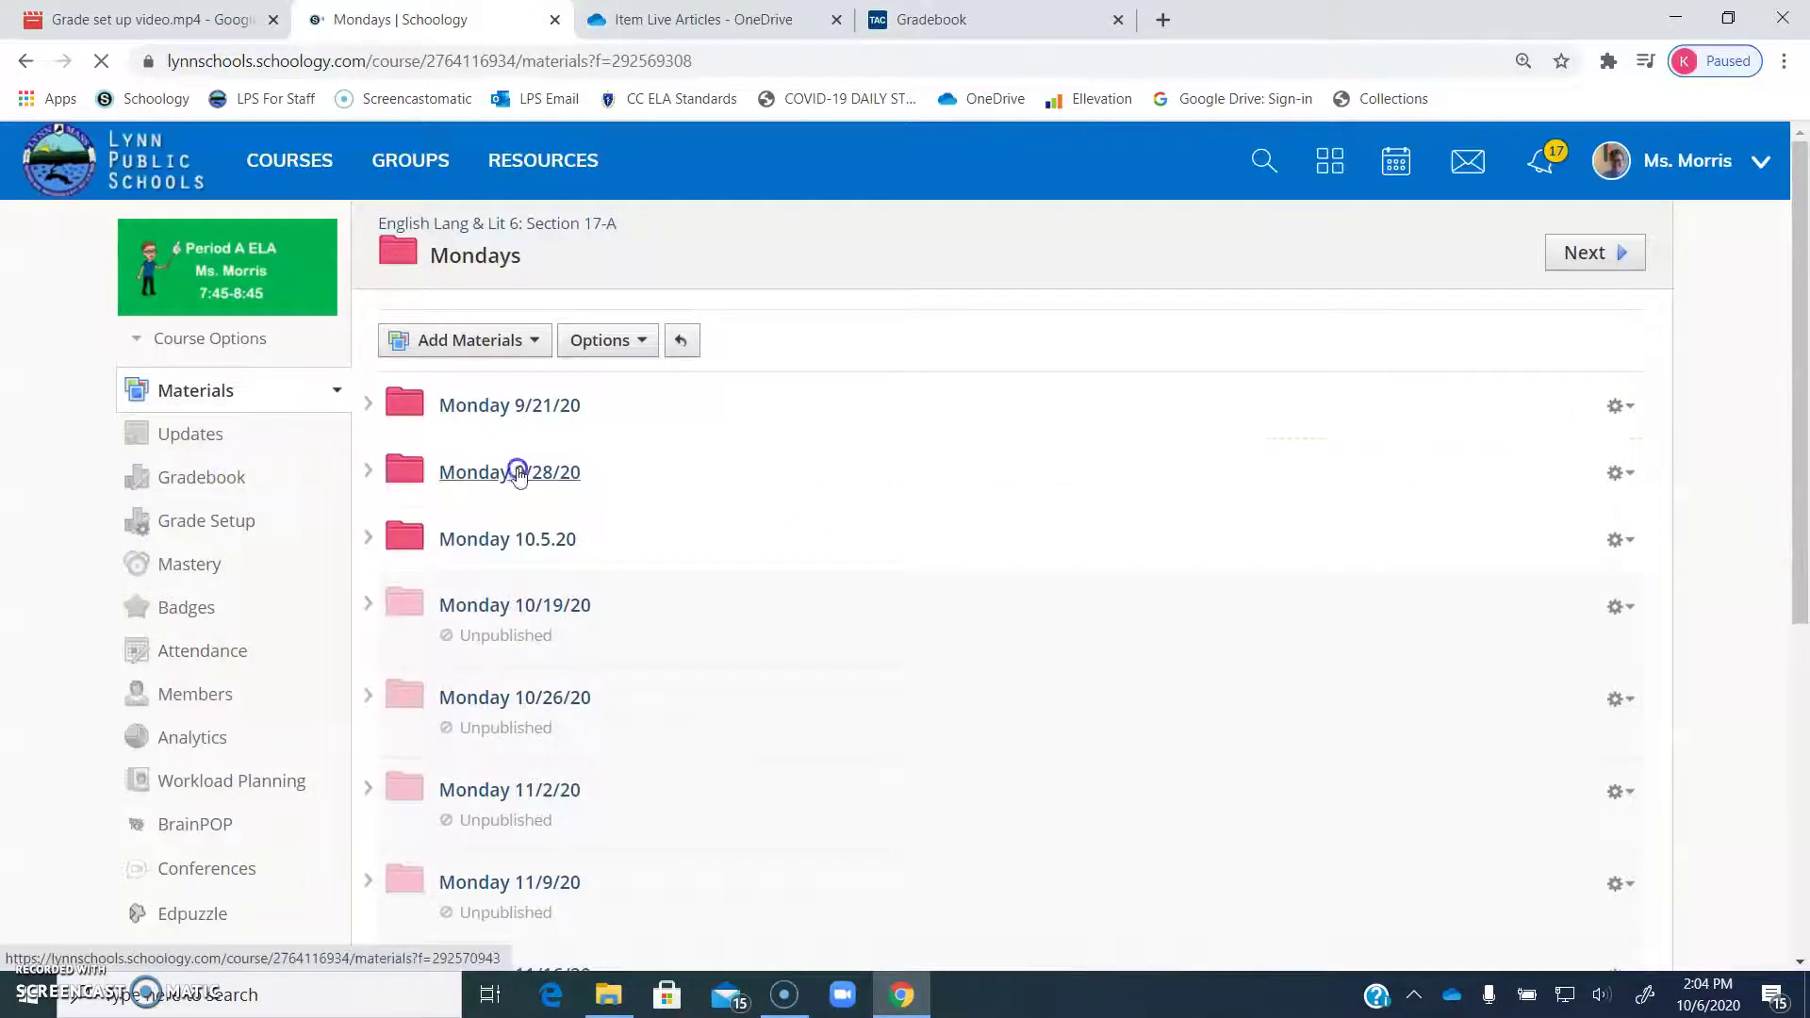
left_click(526, 404)
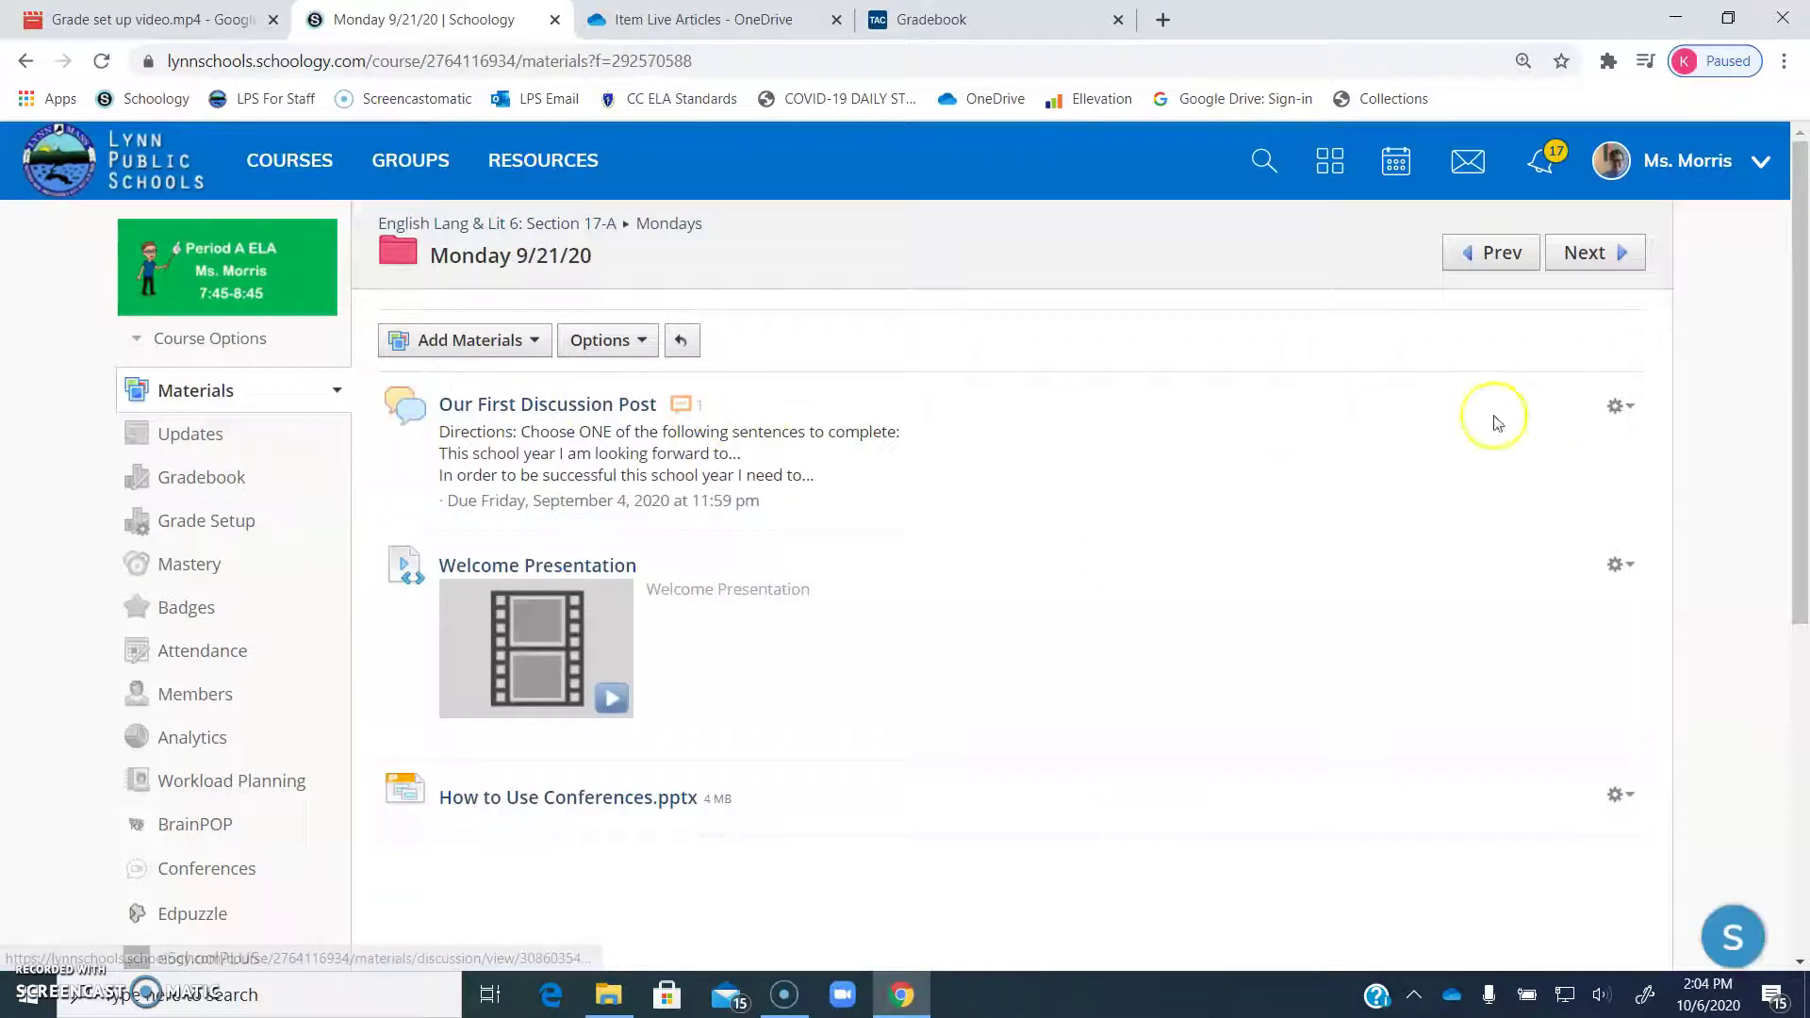
left_click(1584, 266)
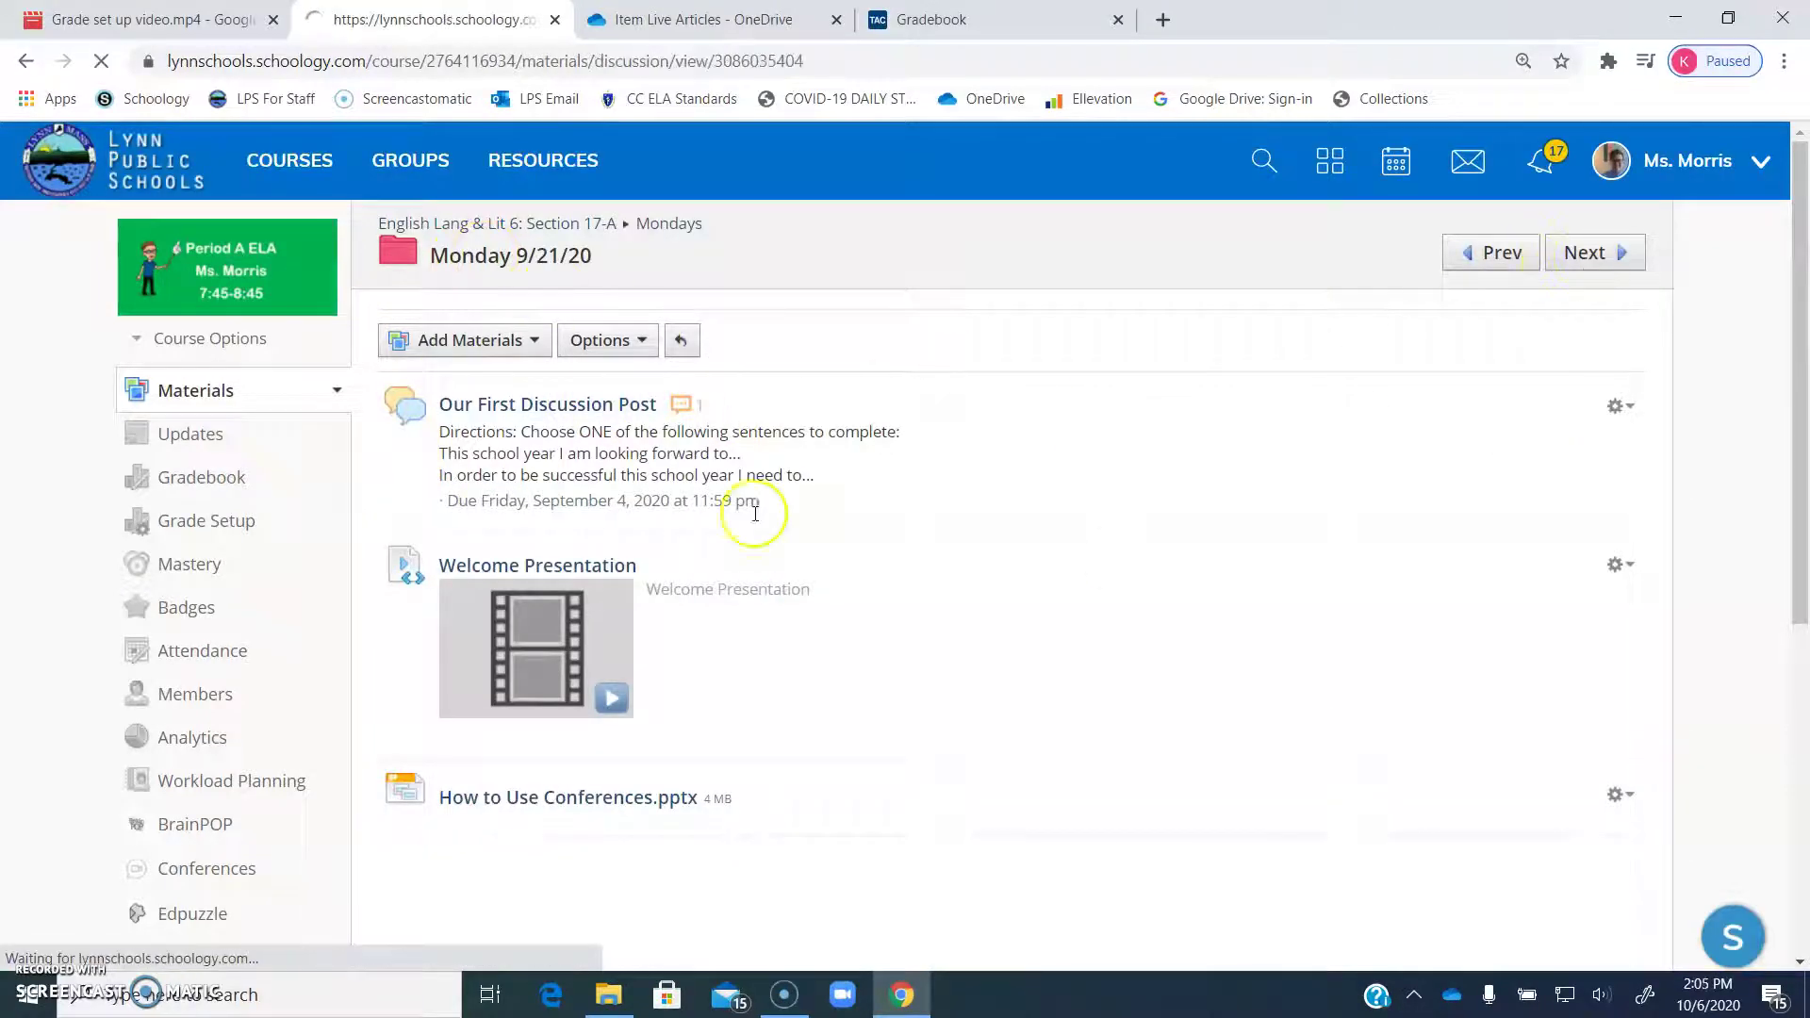
left_click(1619, 266)
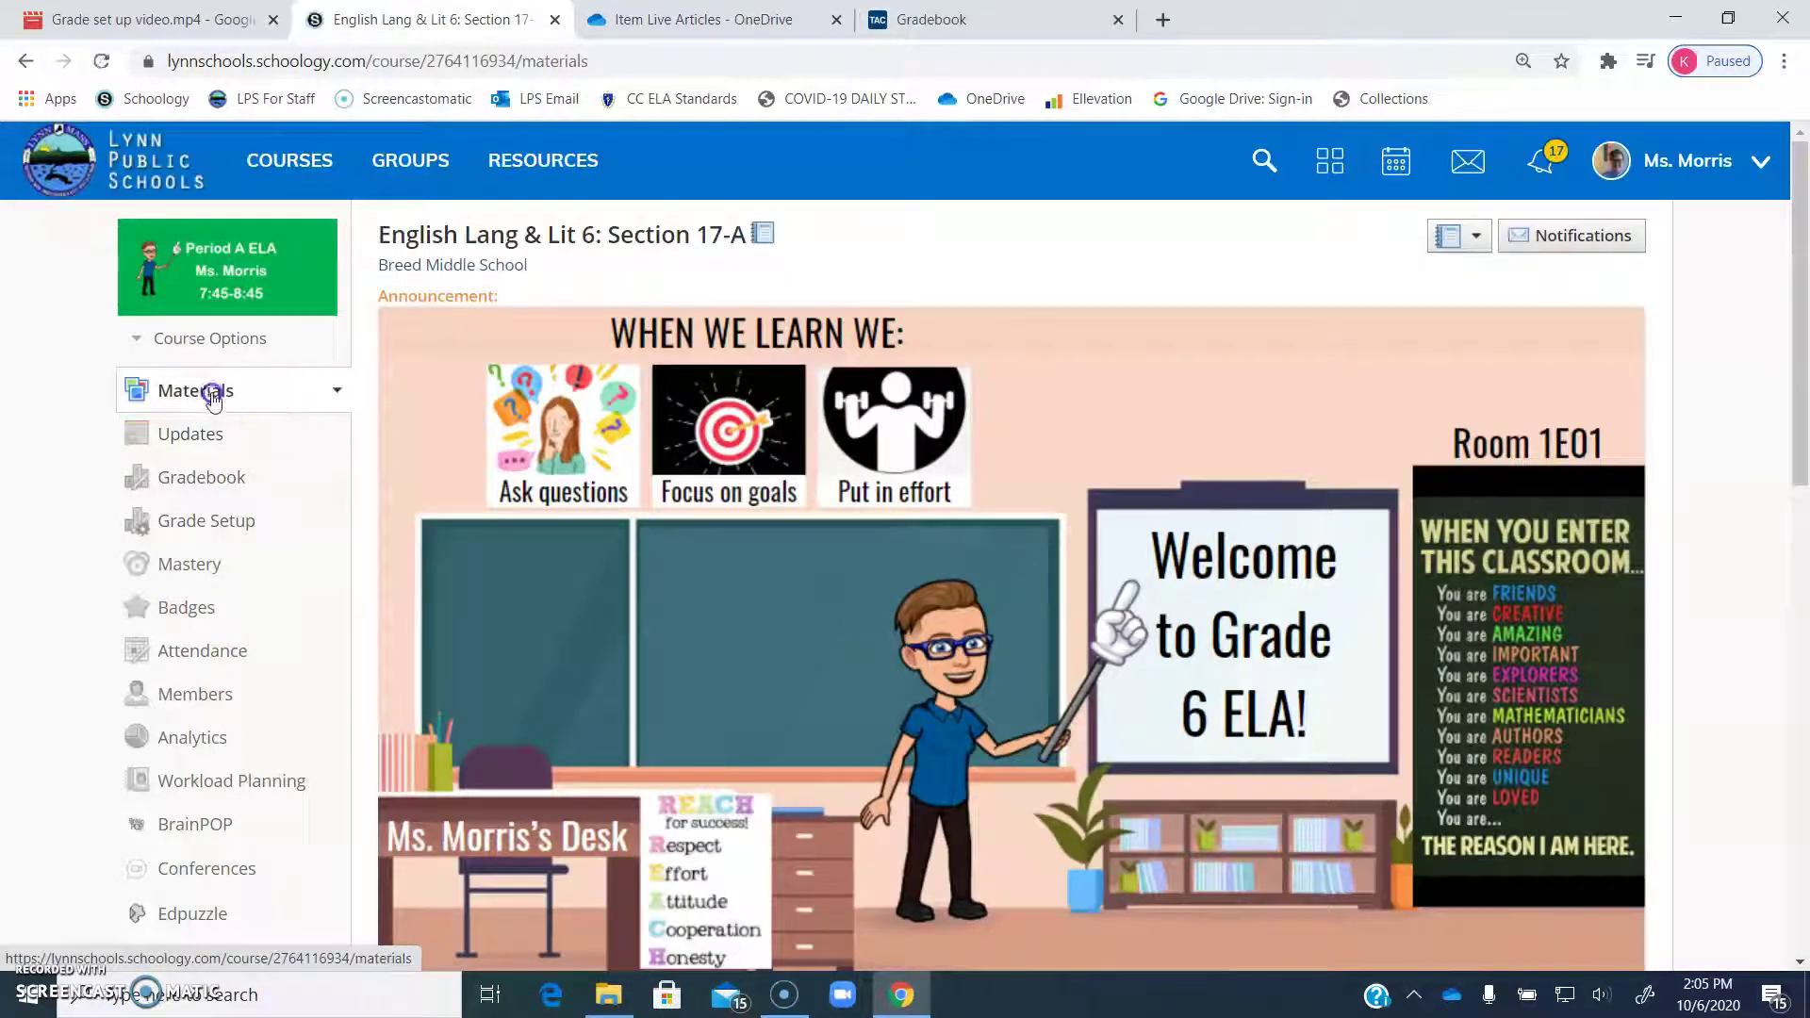
- Return to the course materials and open the Tuesday 10/6/20 folder
left_click(212, 394)
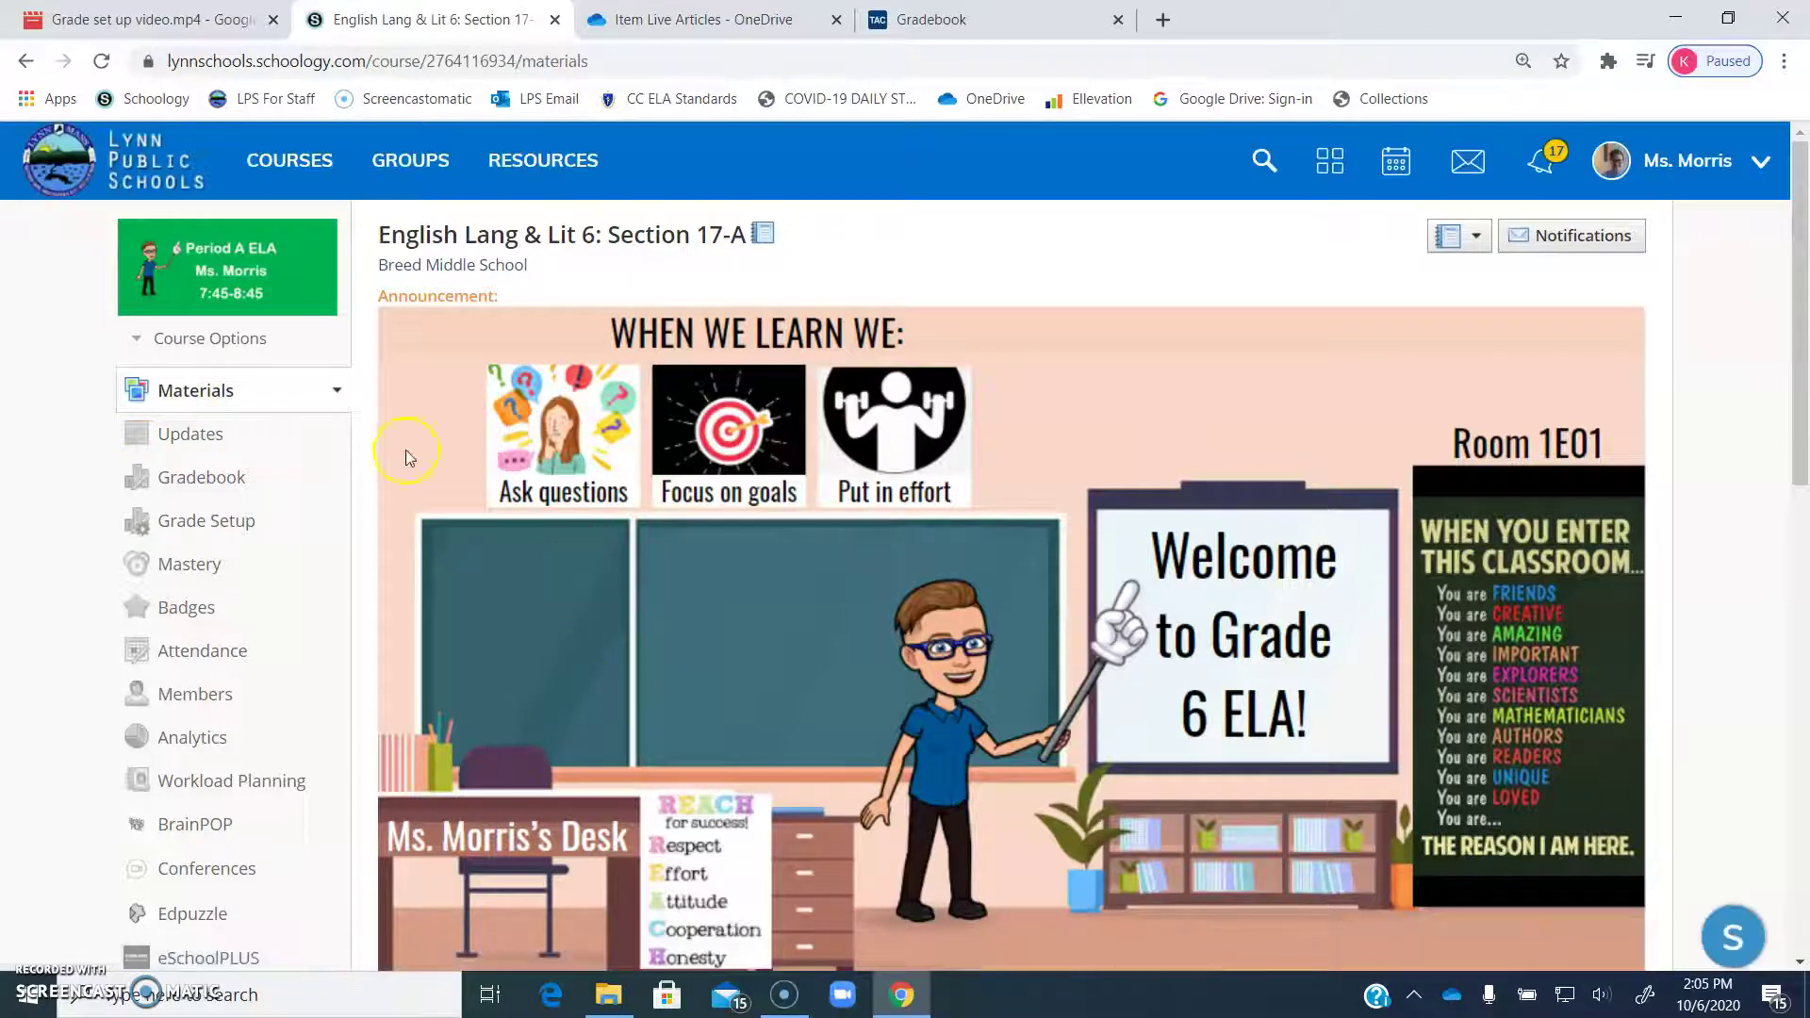
scroll(761, 543, "down", 6)
left_click(681, 558)
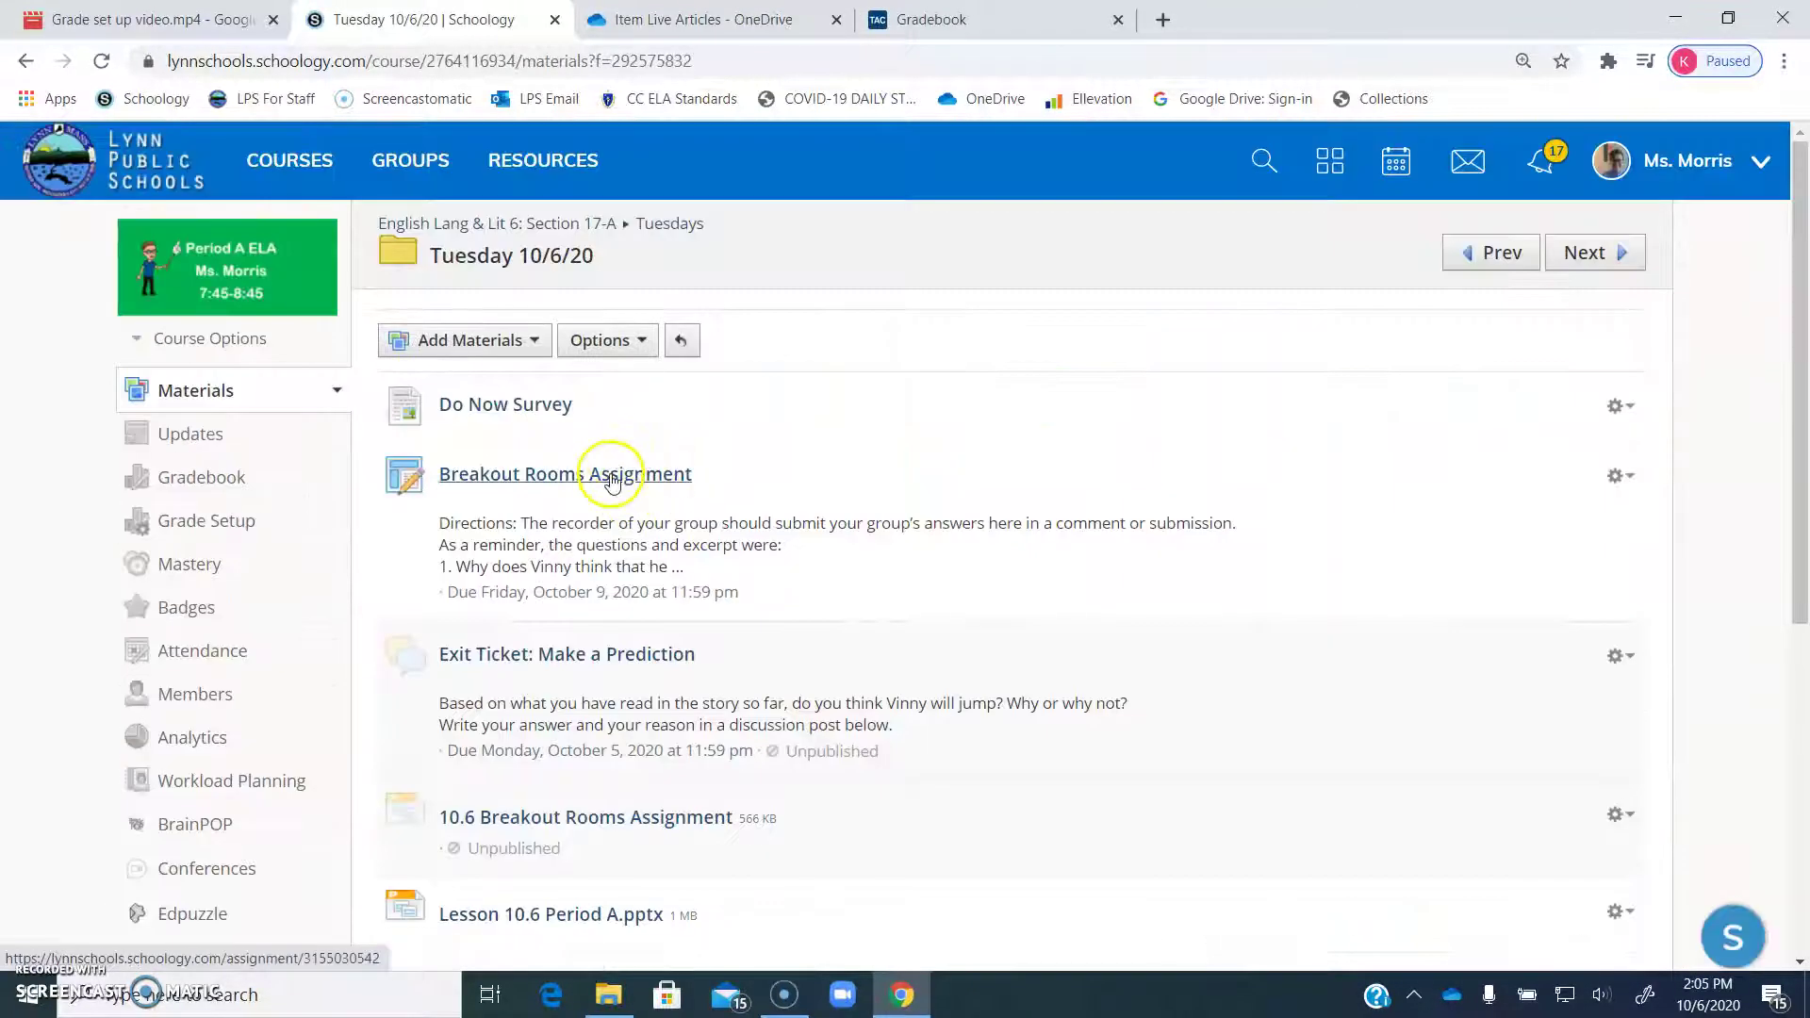
- Edit the Breakout Rooms Assignment and switch its grading category to (Ungraded)
left_click(1616, 476)
left_click(1561, 519)
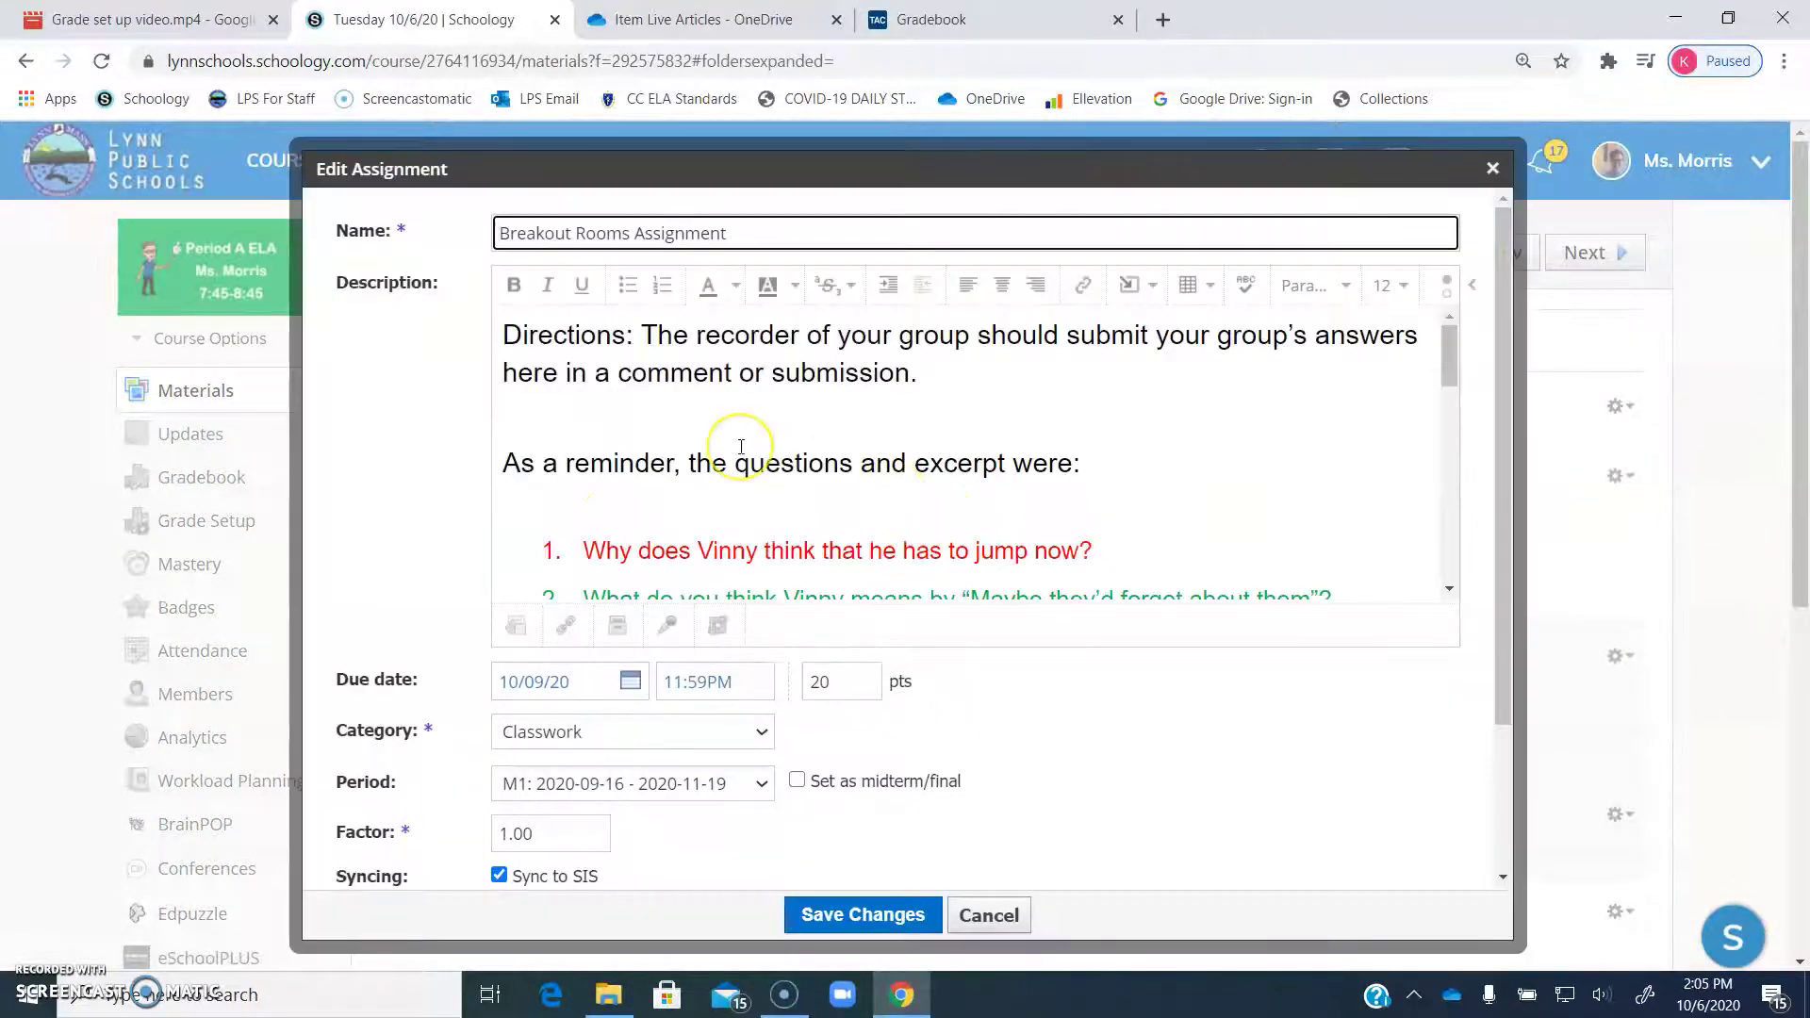
scroll(747, 476, "down", 4)
scroll(748, 476, "up", 2)
scroll(974, 752, "down", 2)
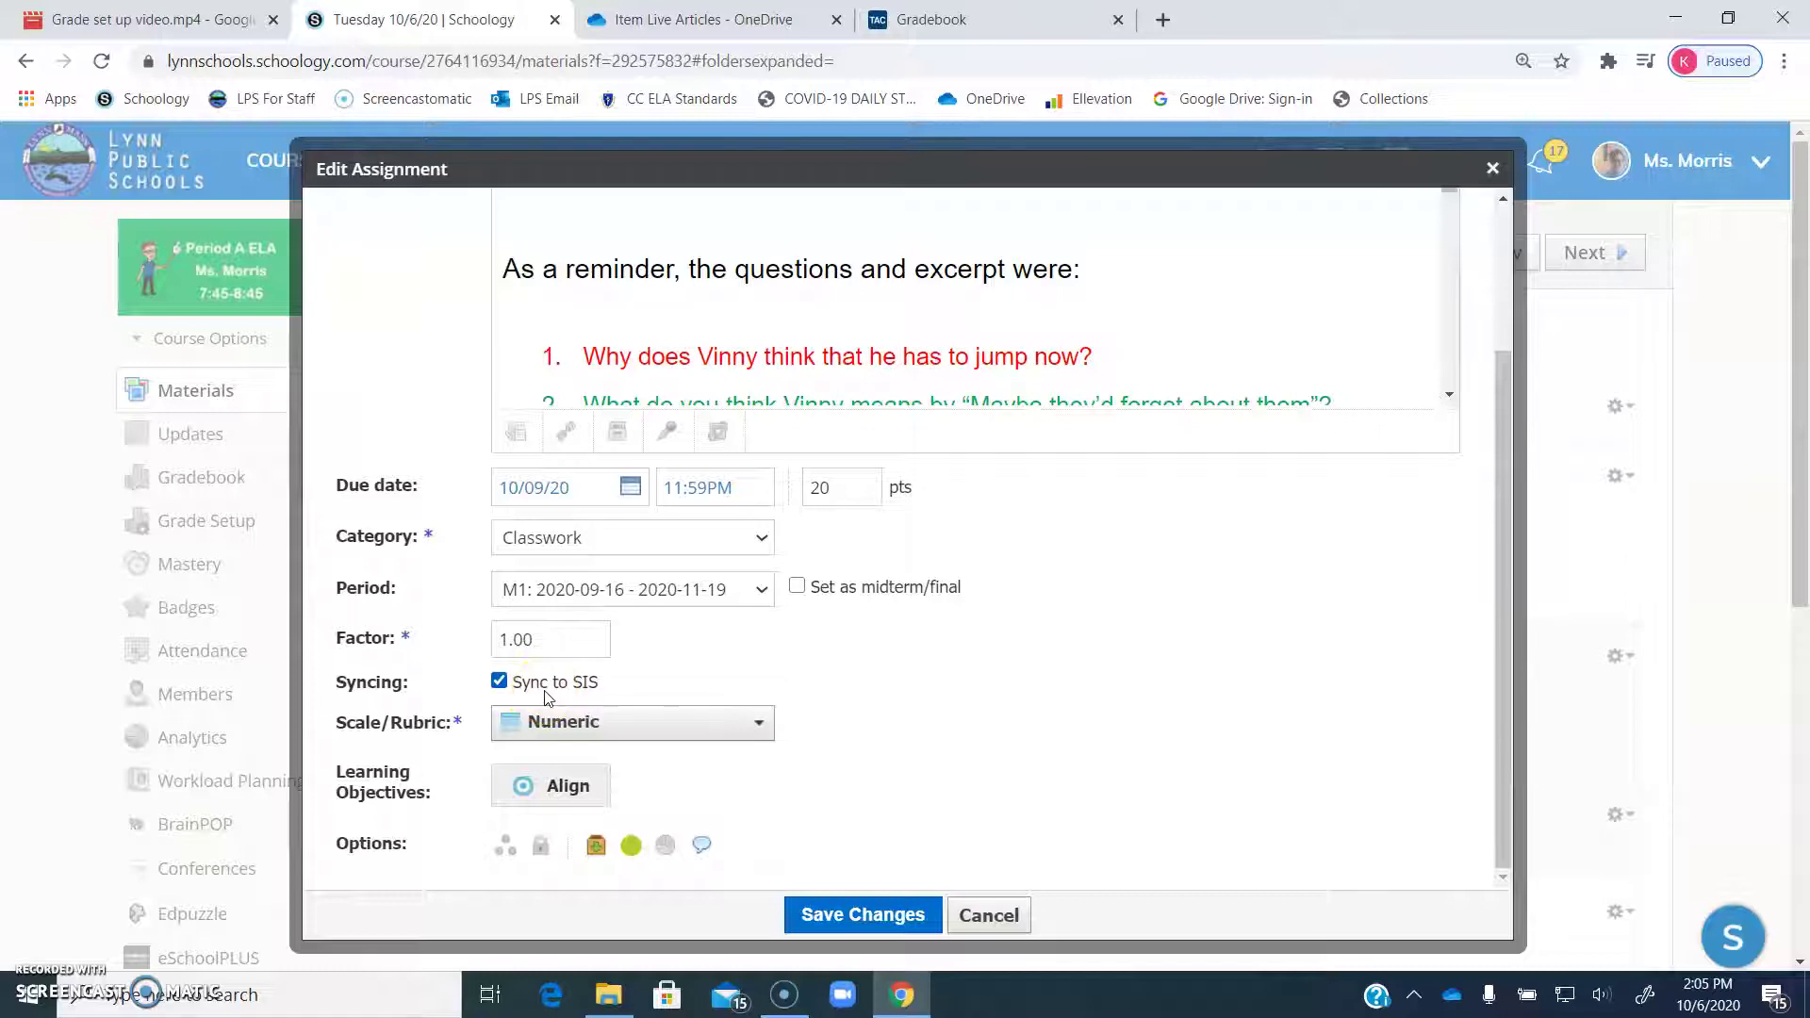
left_click(624, 548)
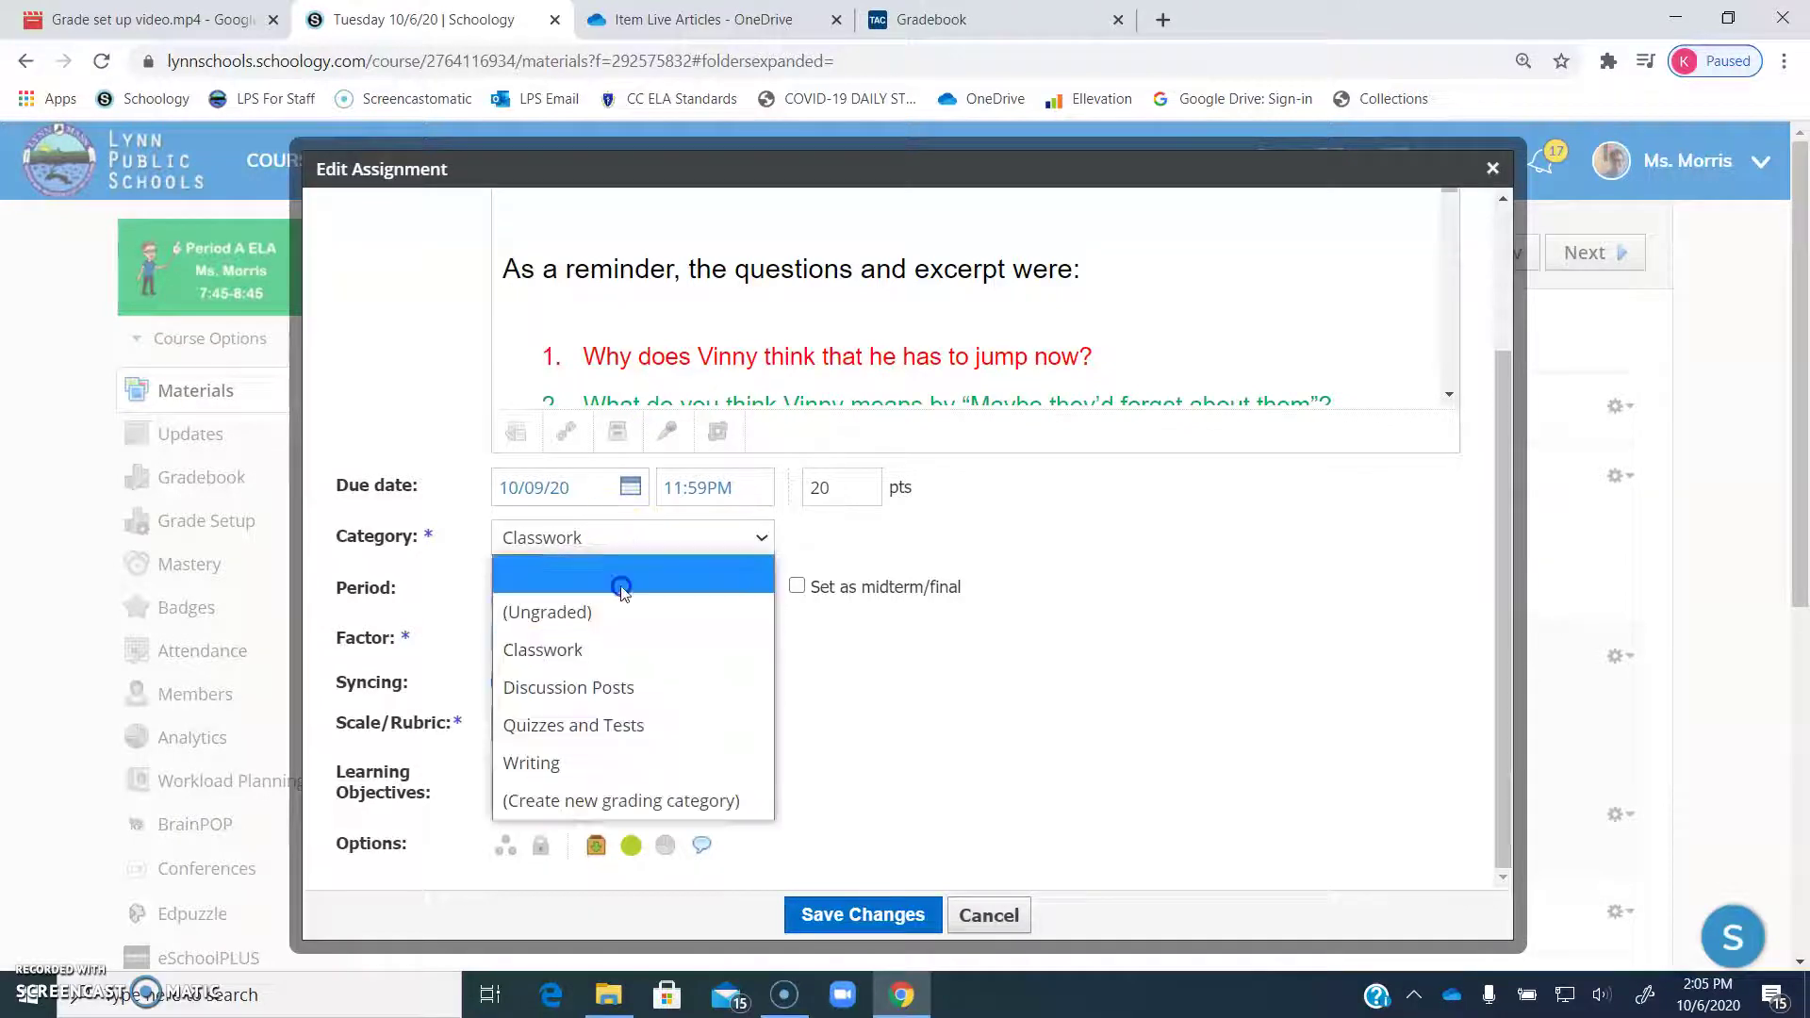
left_click(614, 610)
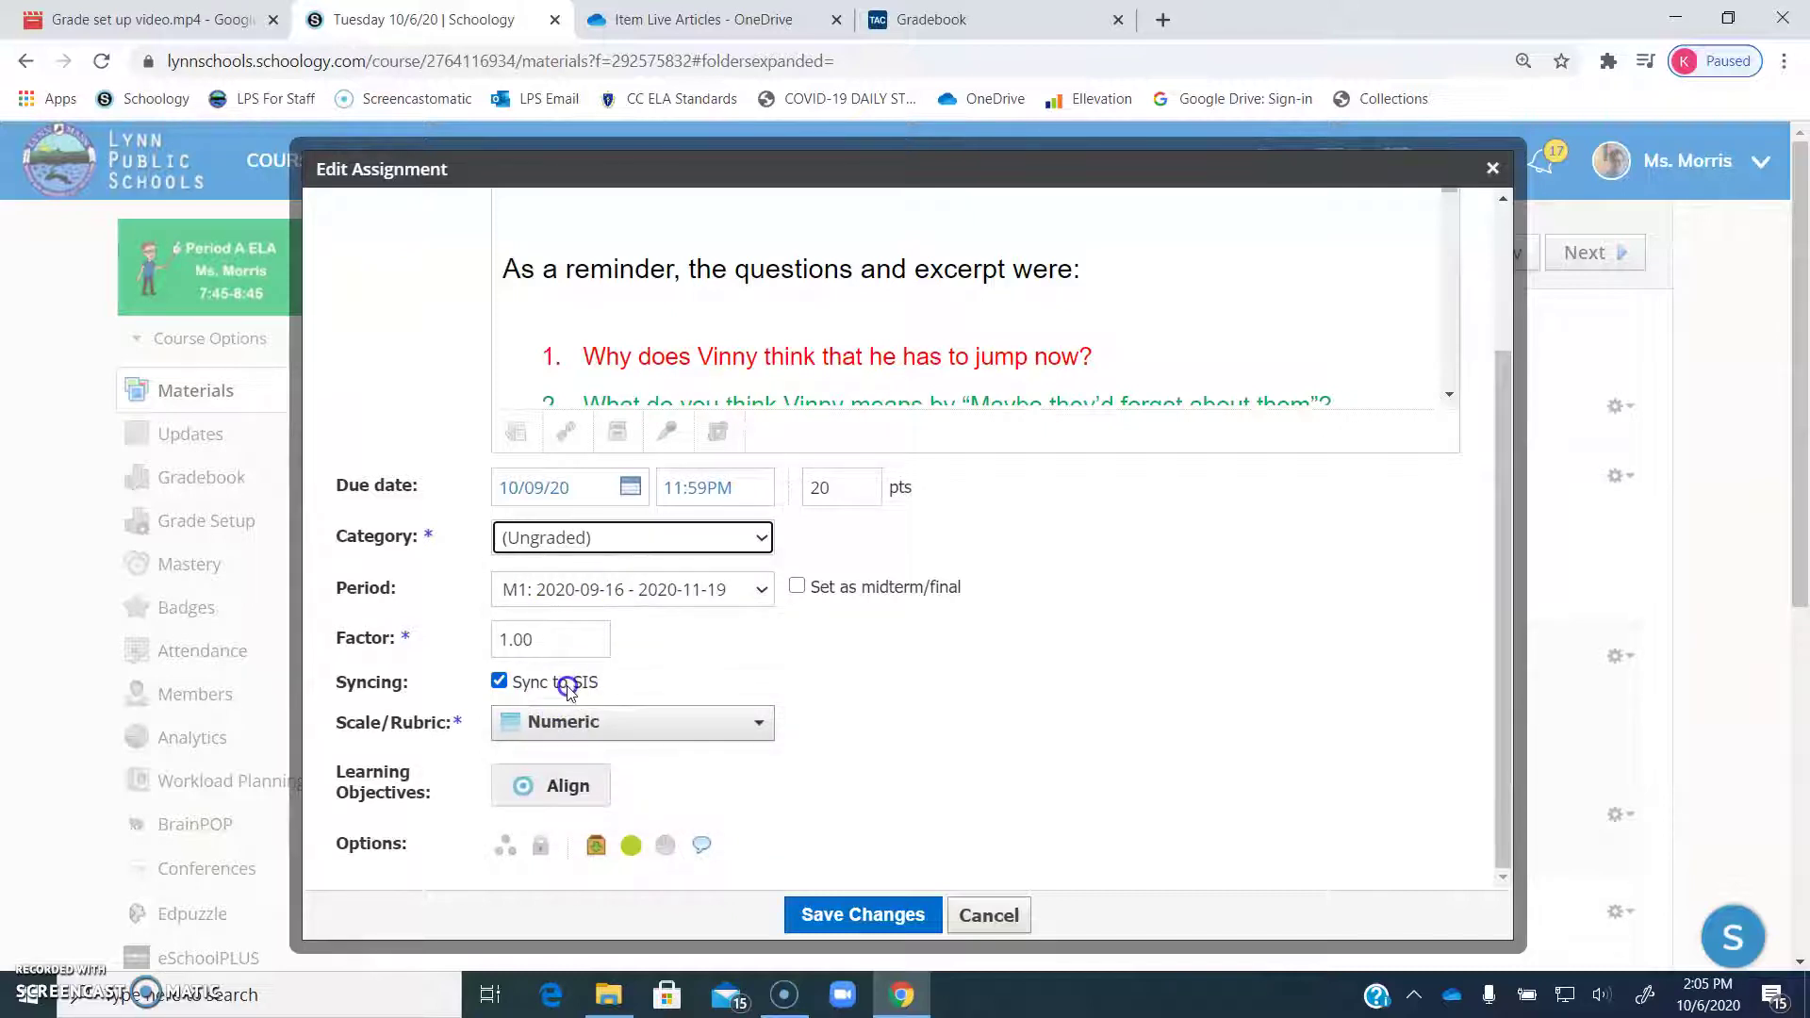
- Set the category back to Classwork, keep Sync to SIS checked, and save the changes
mouse_move(577, 544)
left_click(575, 538)
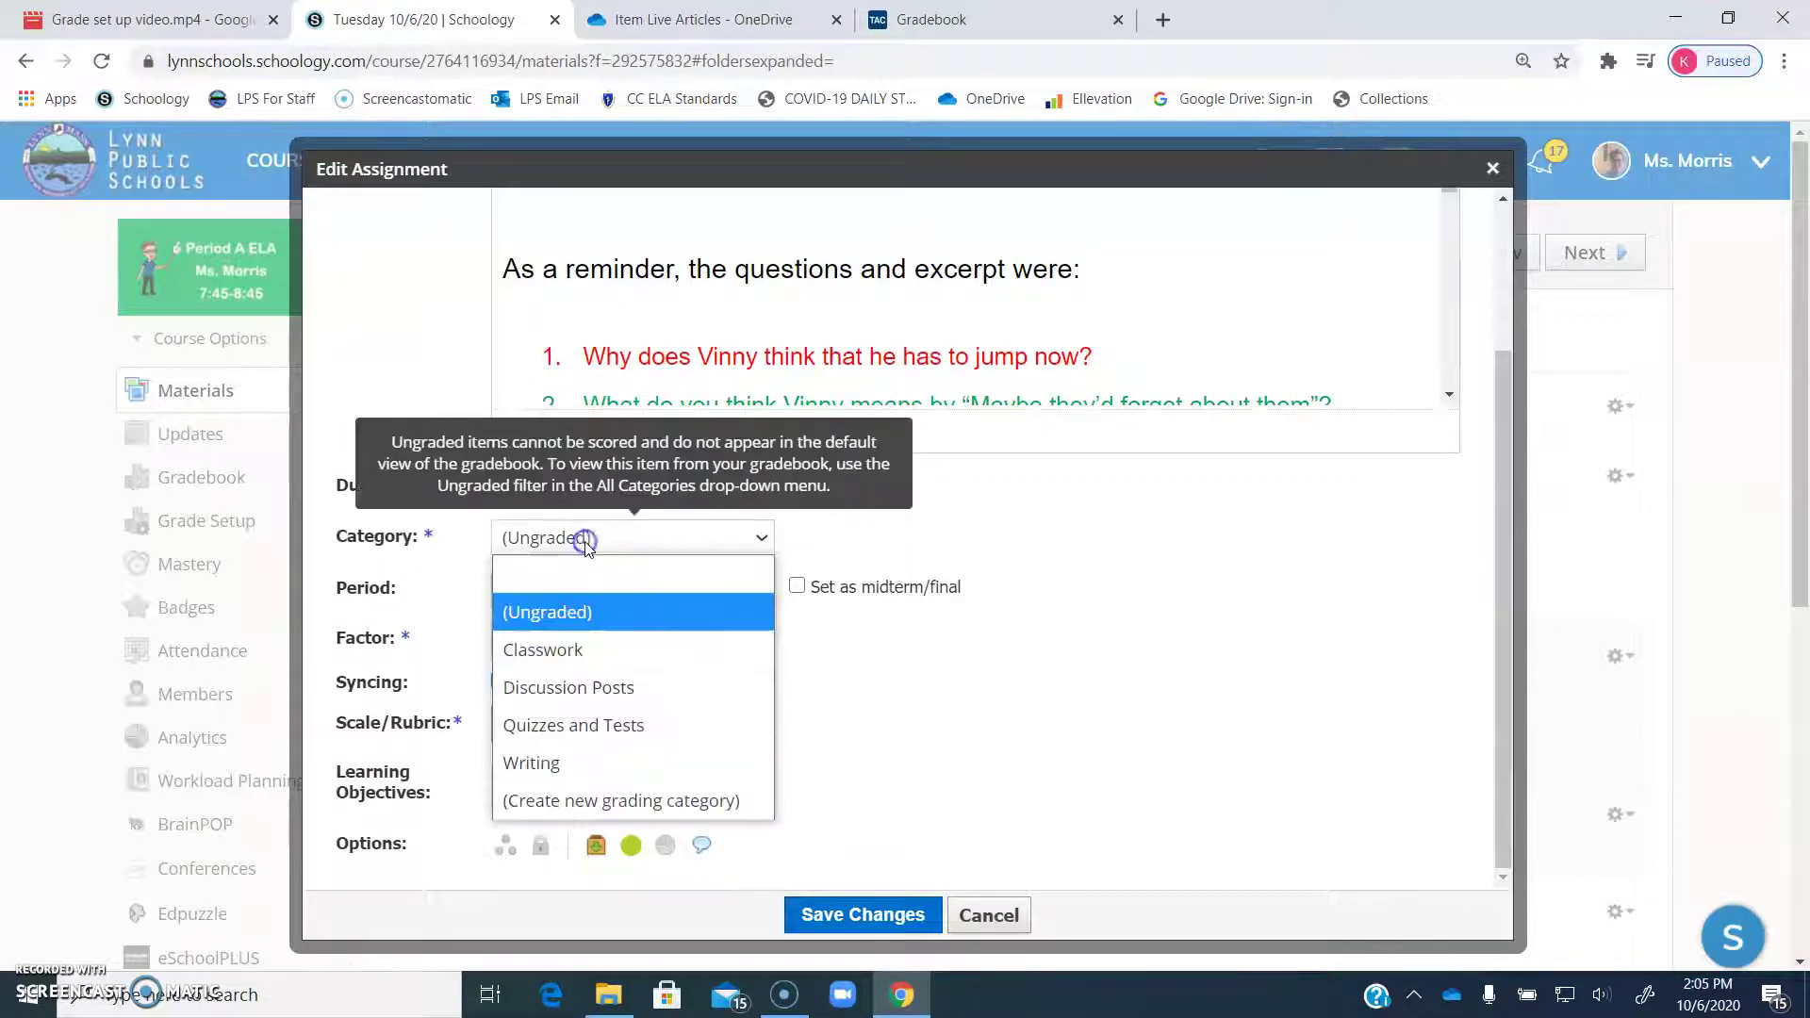
left_click(582, 652)
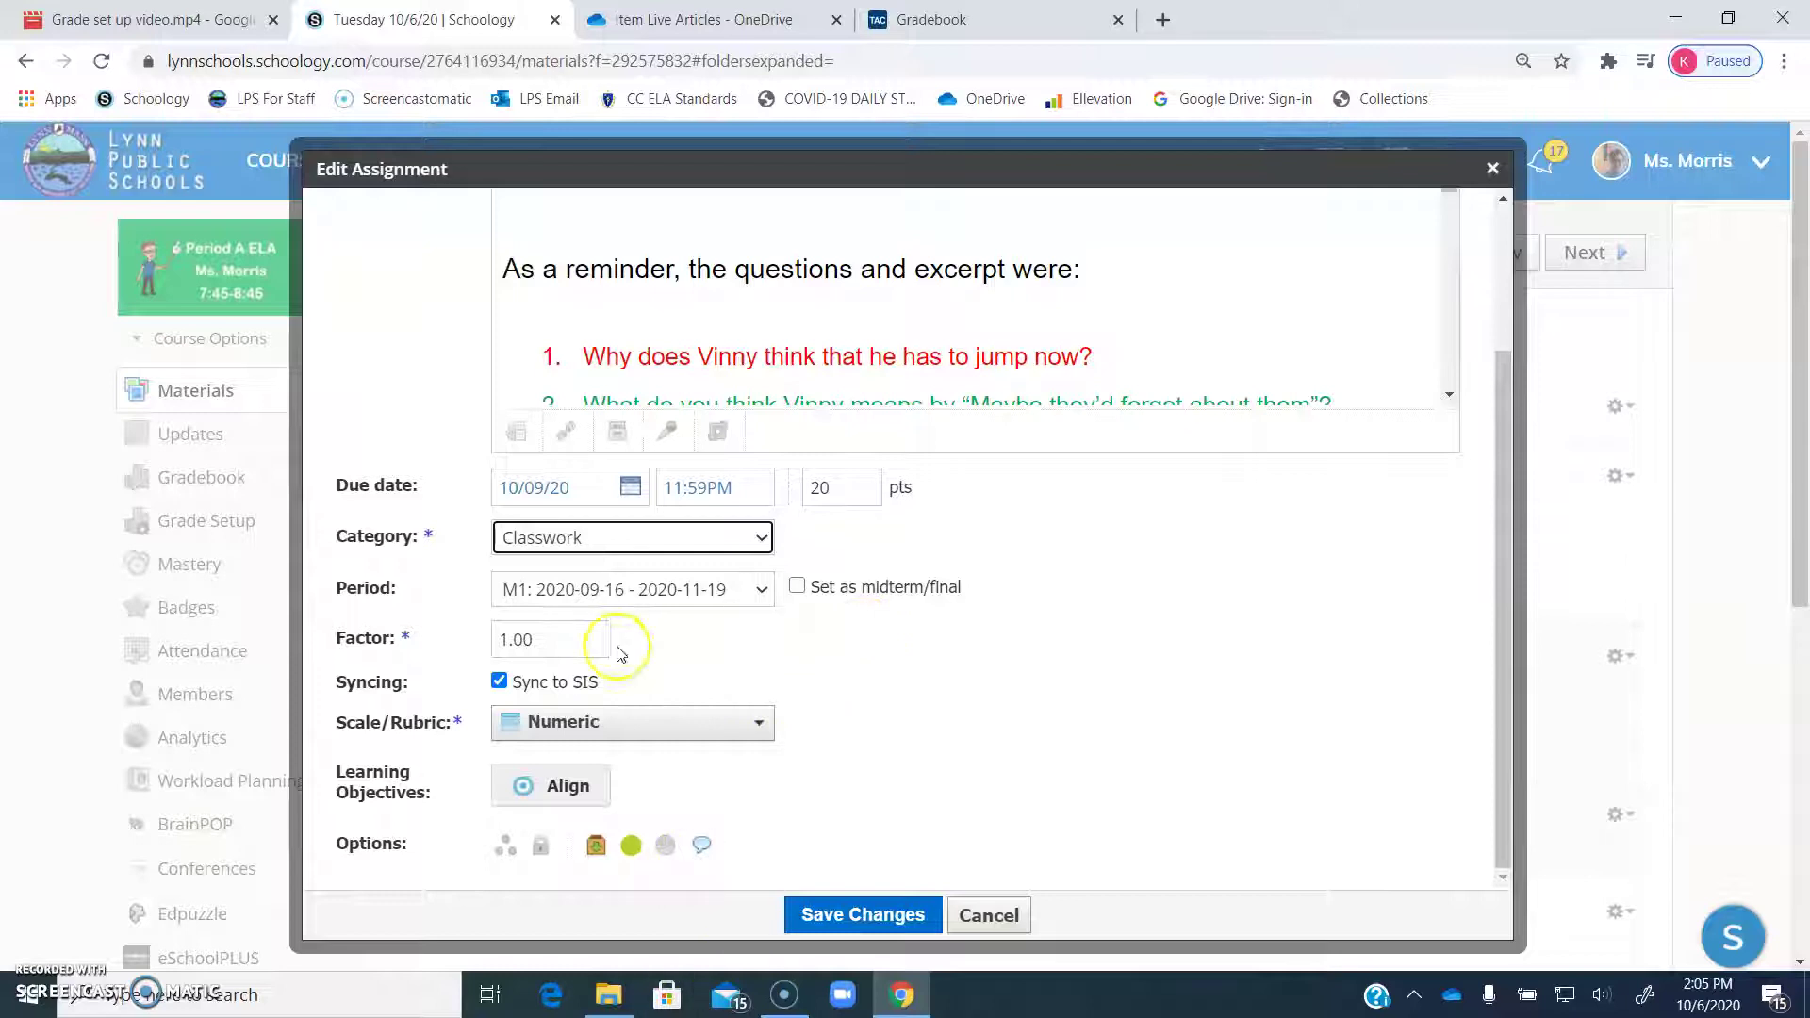
scroll(788, 695, "up", 3)
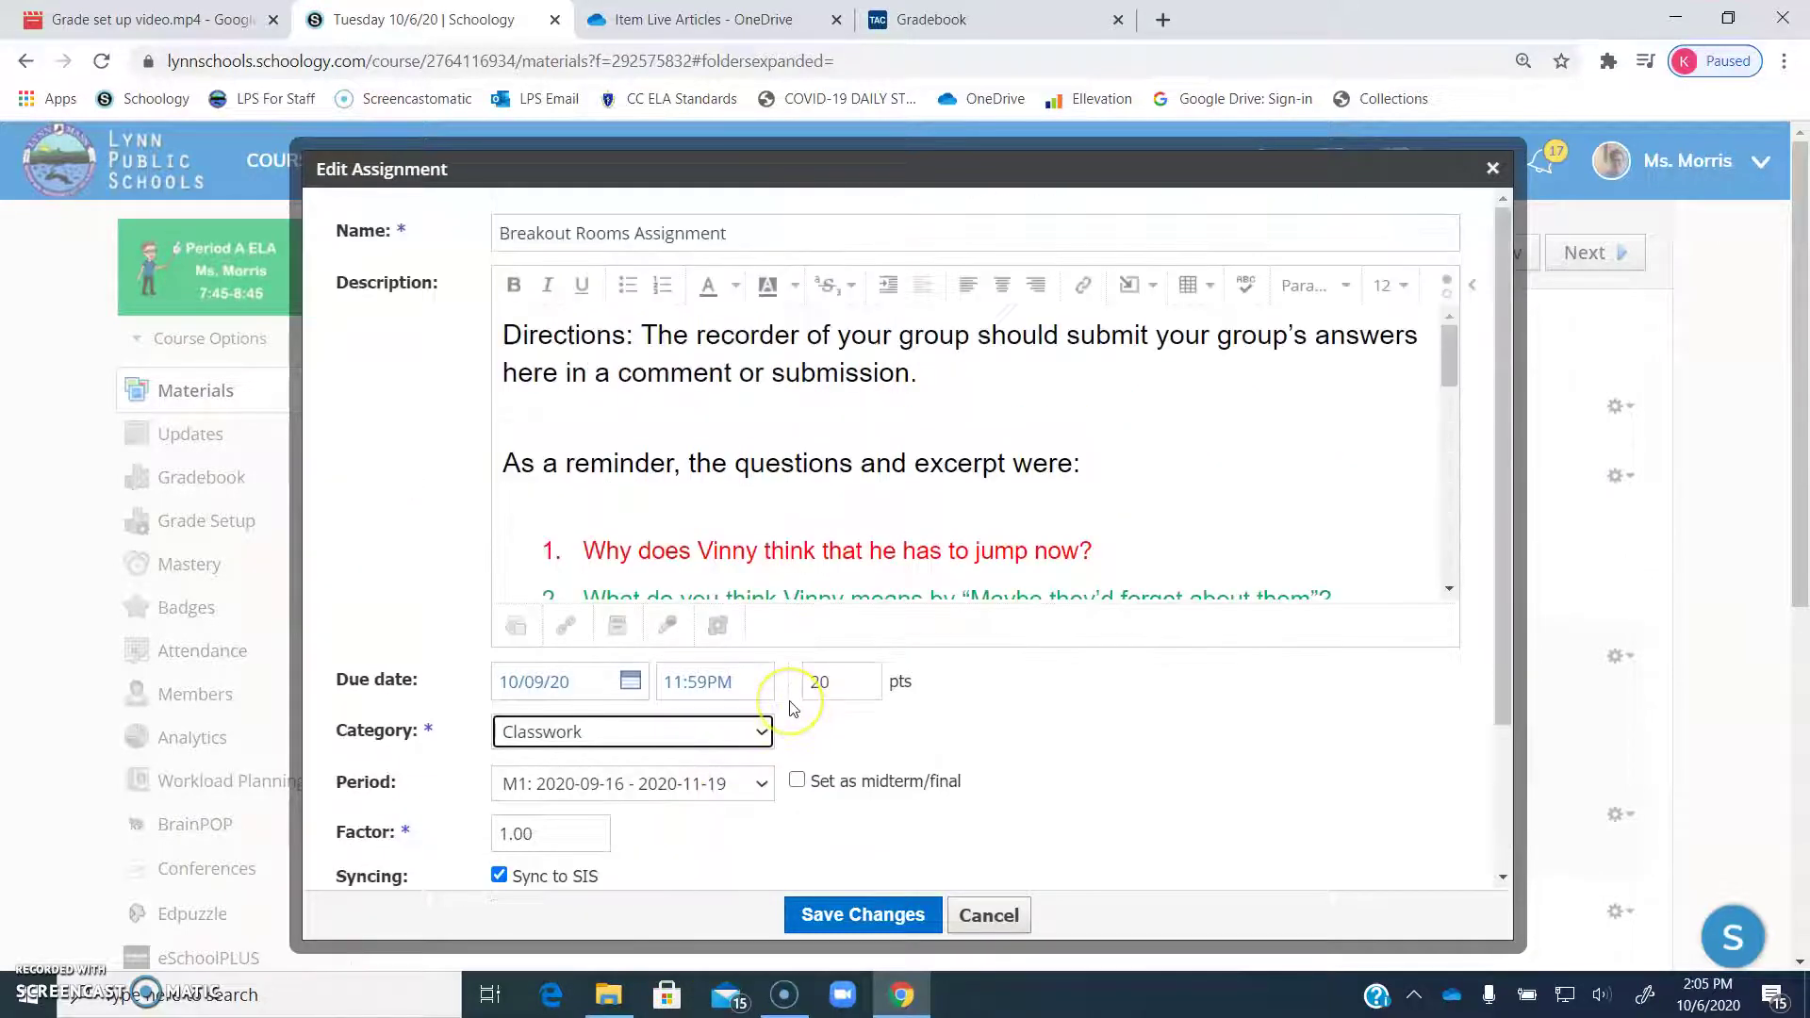
scroll(790, 698, "down", 3)
left_click(830, 914)
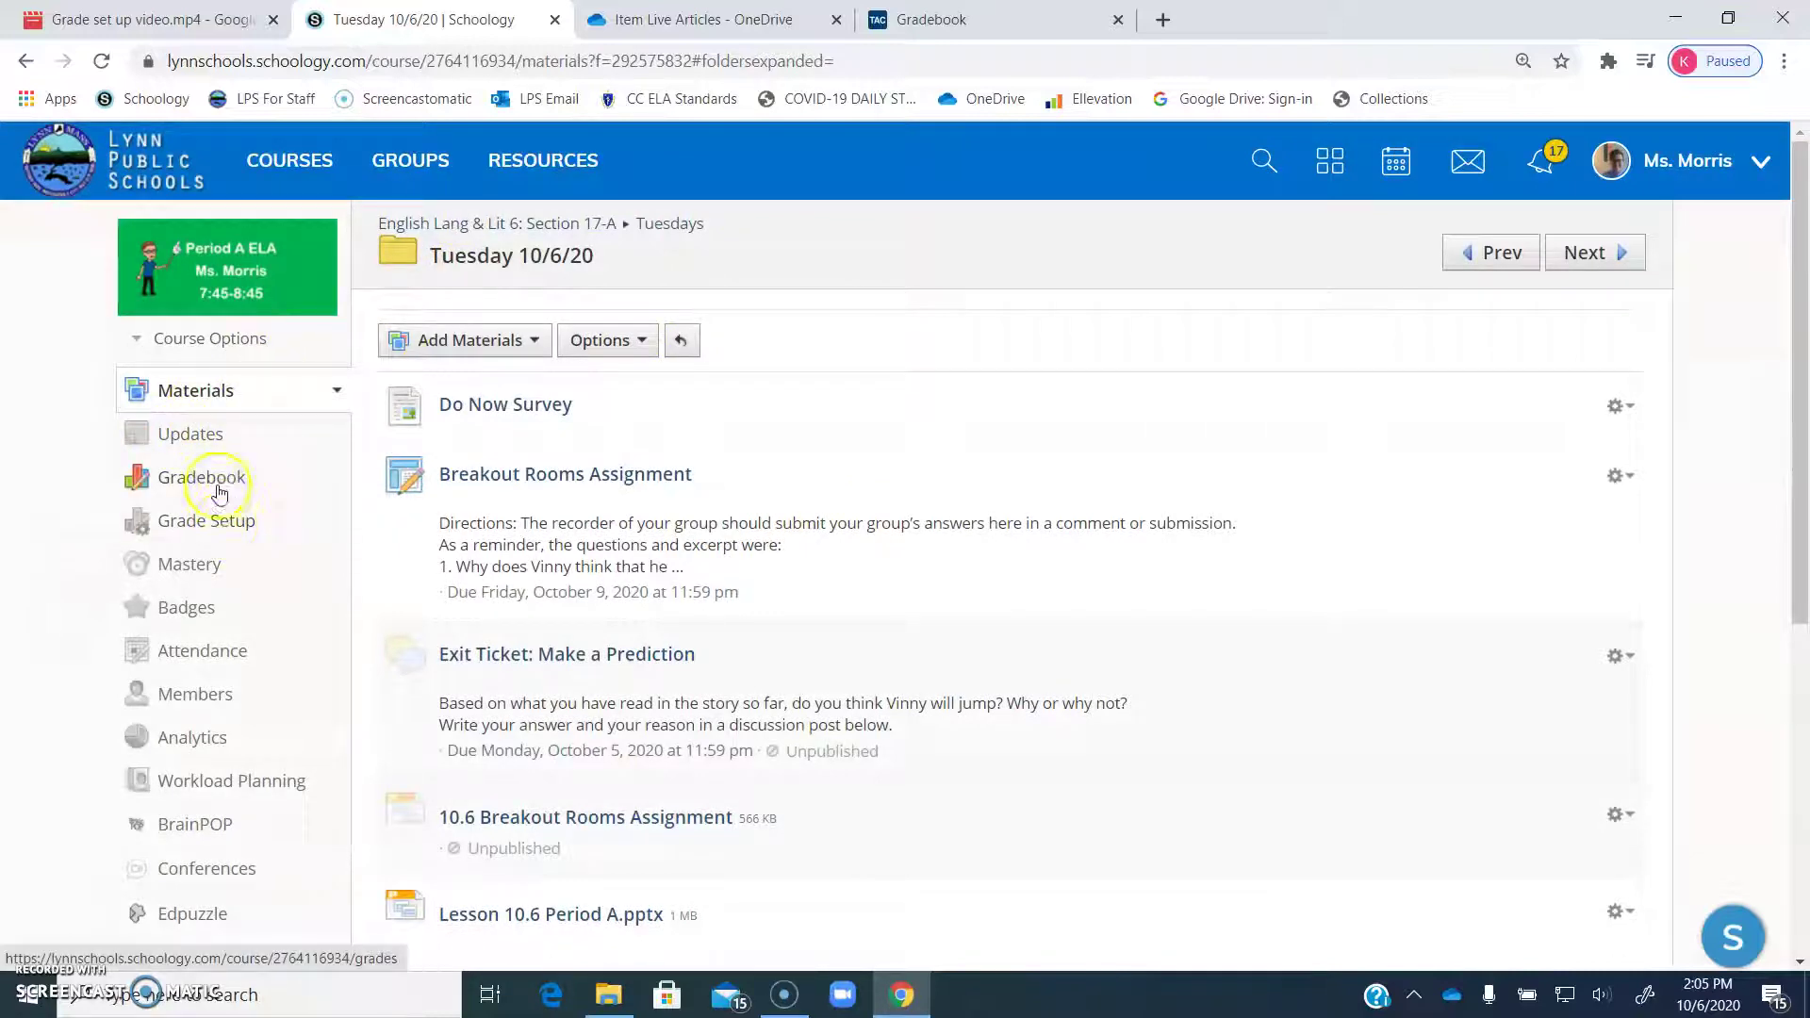
- Open the Period A course's eSchoolPLUS Sync Grades page from the left navigation
scroll(213, 698, "down", 1)
scroll(215, 568, "up", 1)
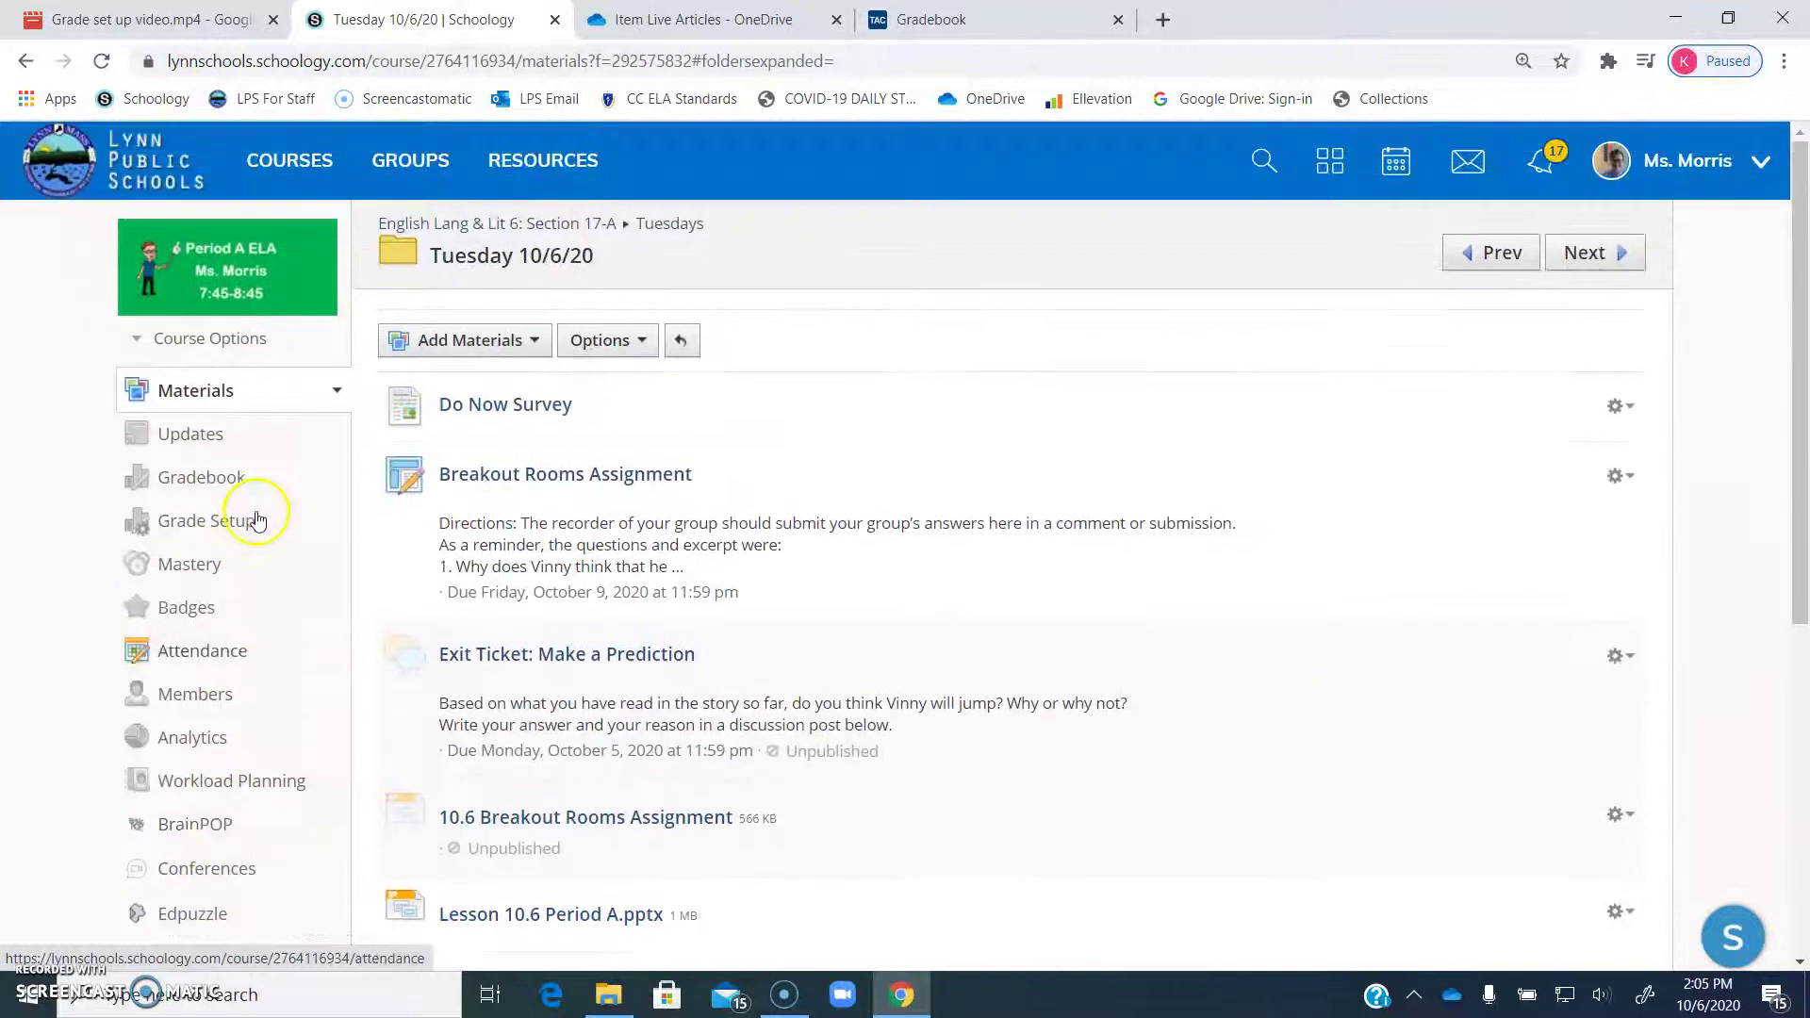
scroll(202, 551, "down", 4)
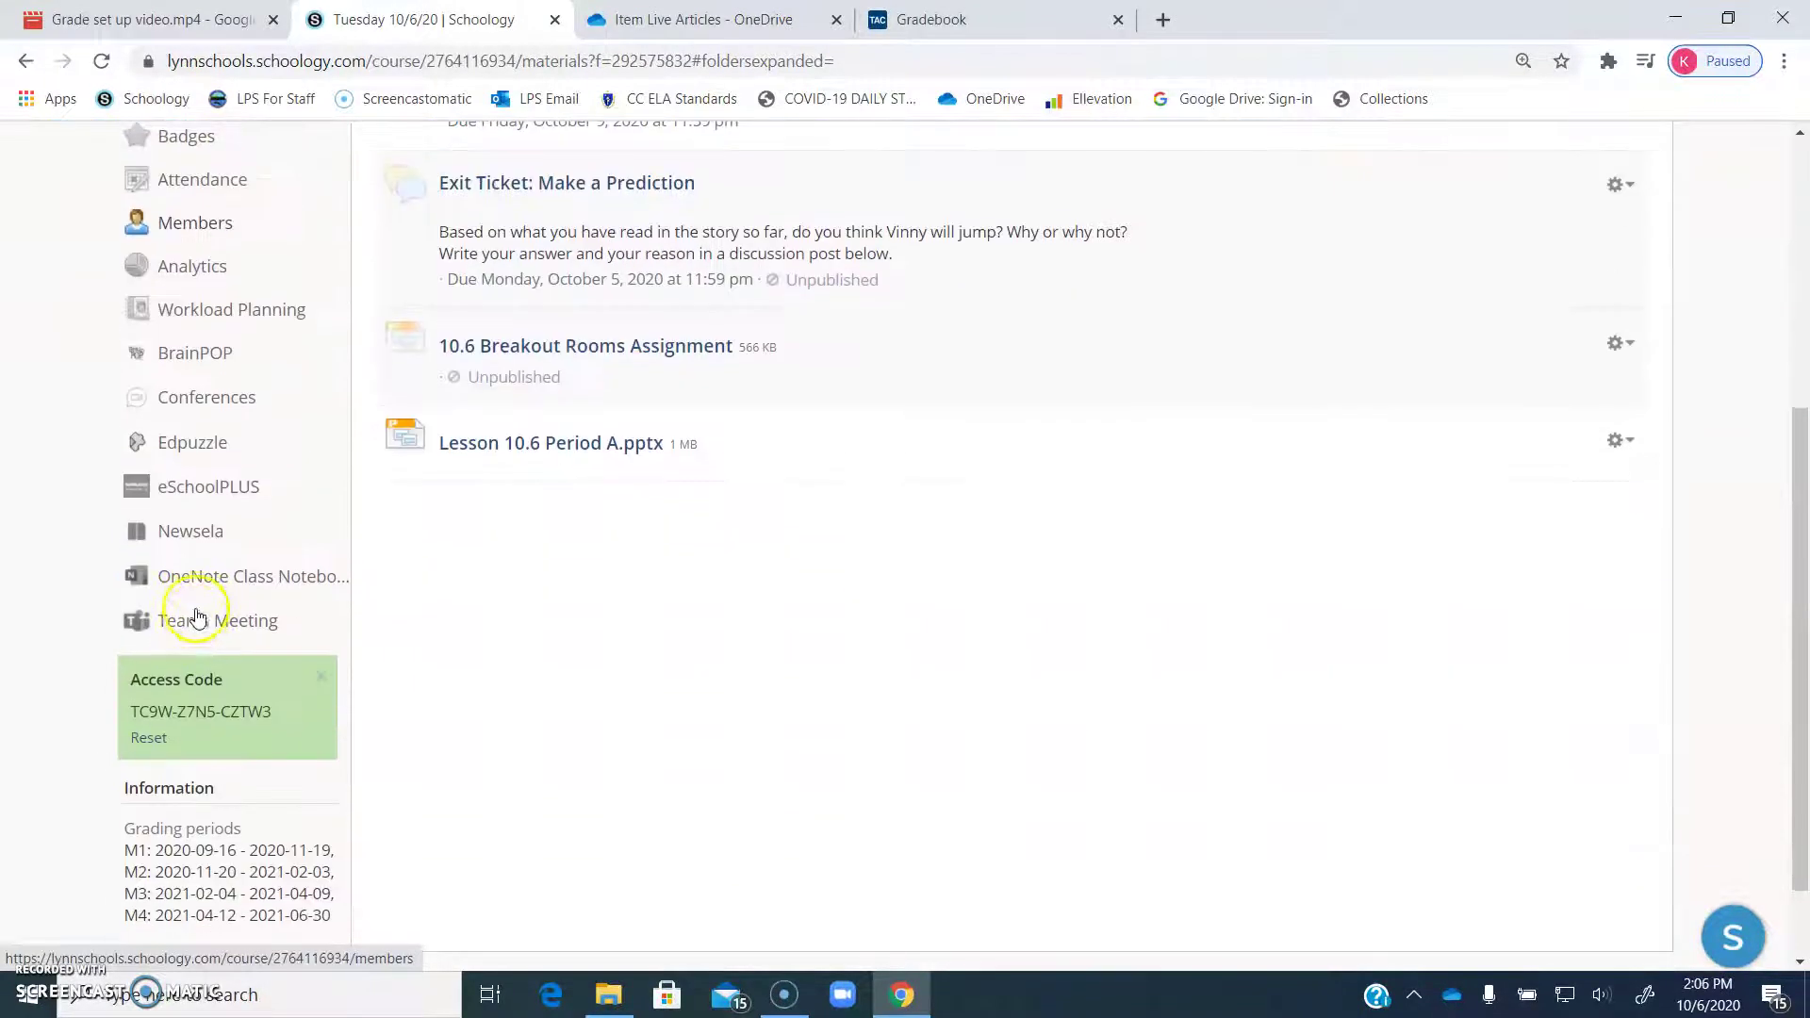
left_click(193, 491)
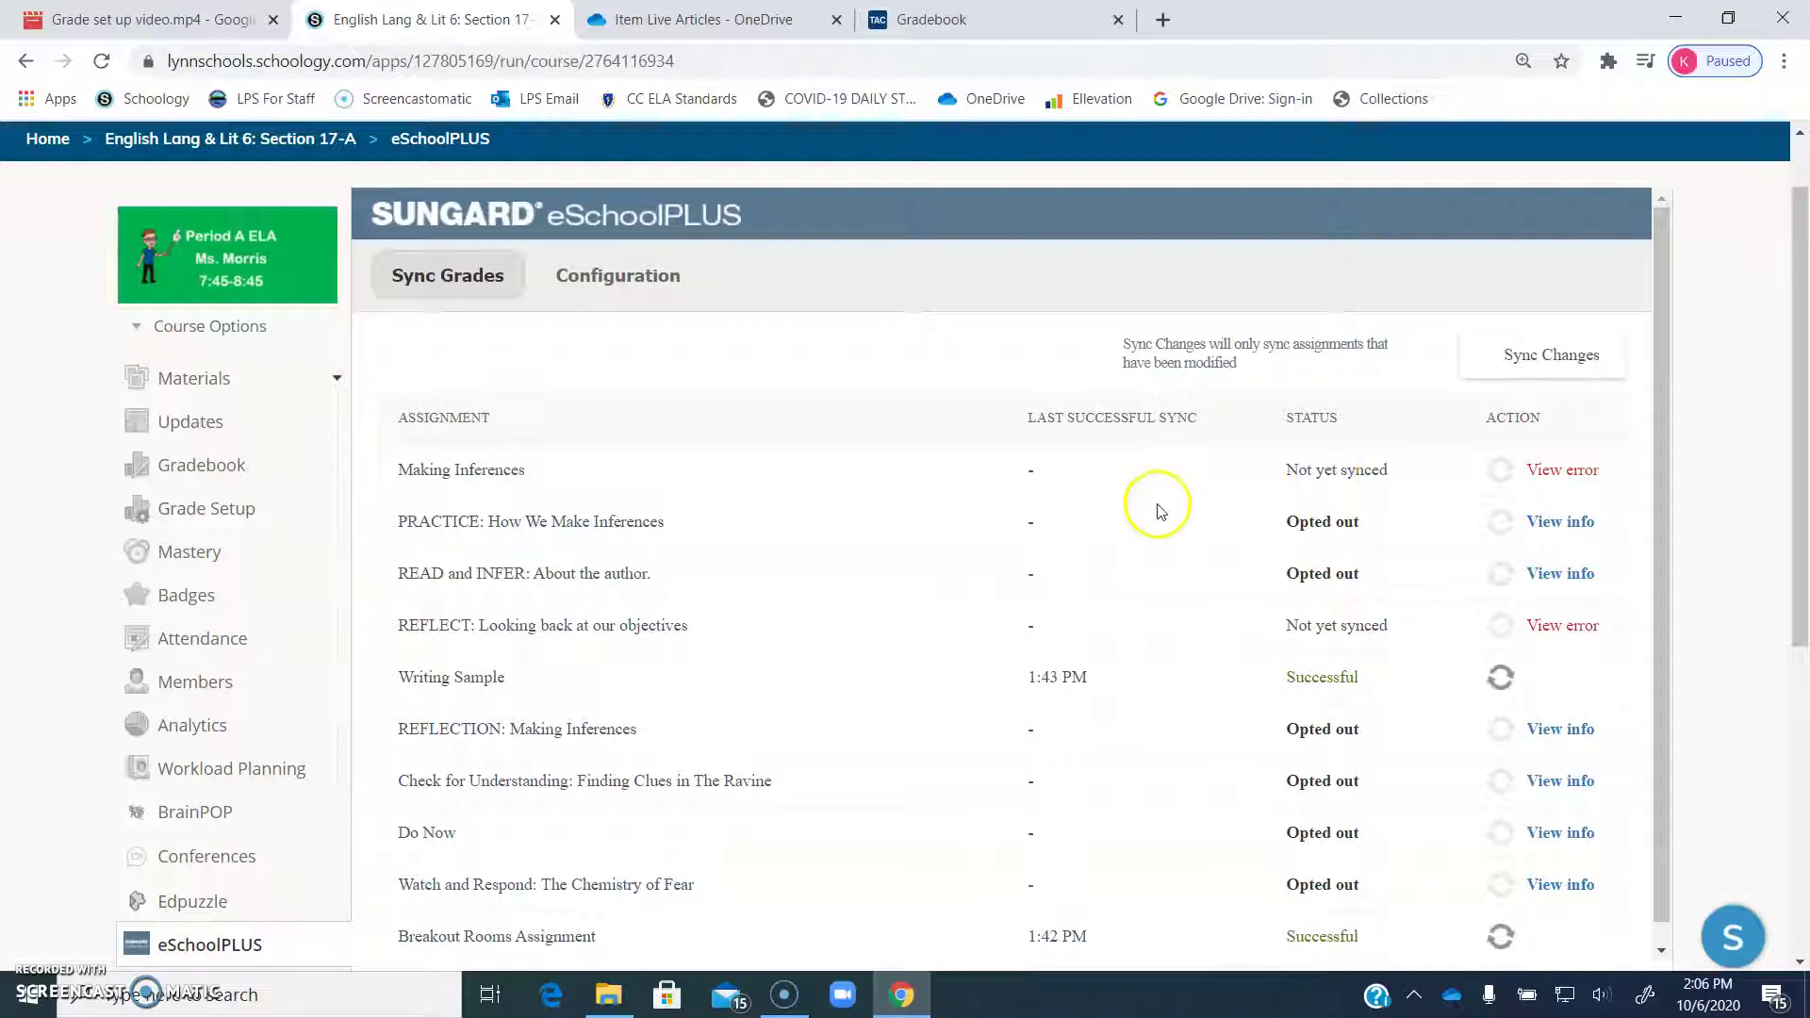
left_click_drag(1286, 522, 1343, 548)
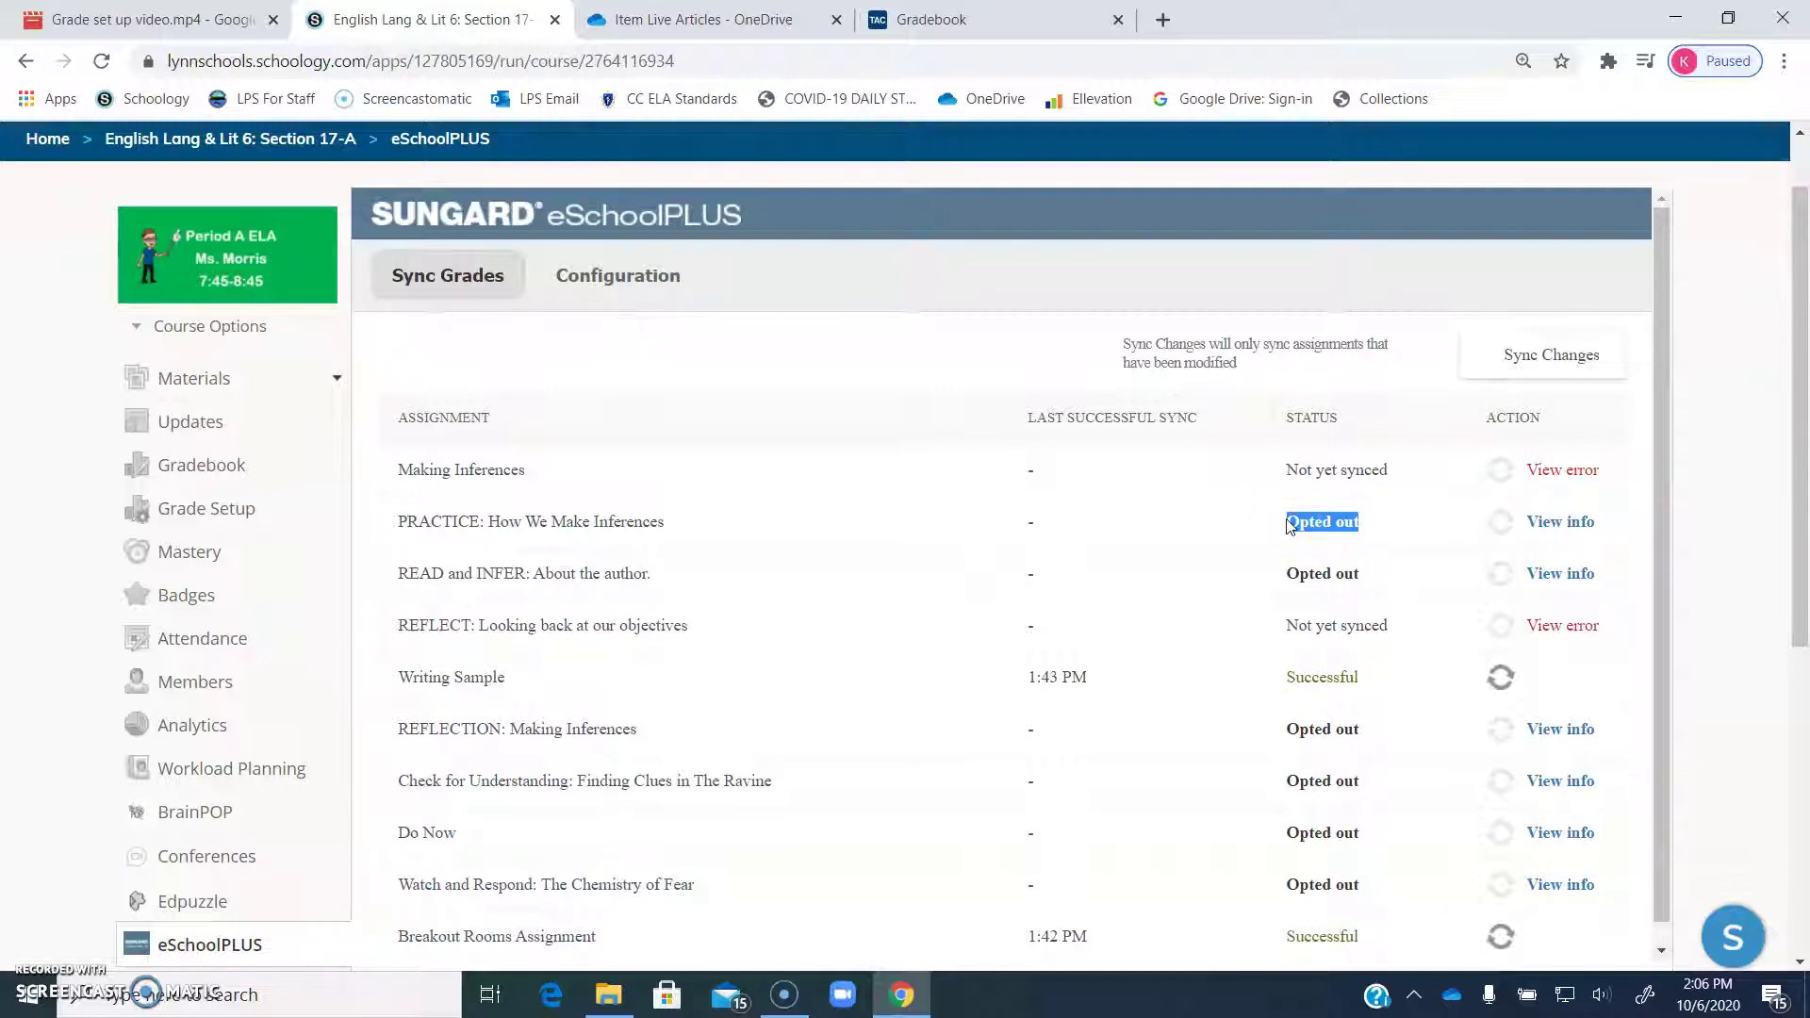
scroll(1316, 524, "down", 4)
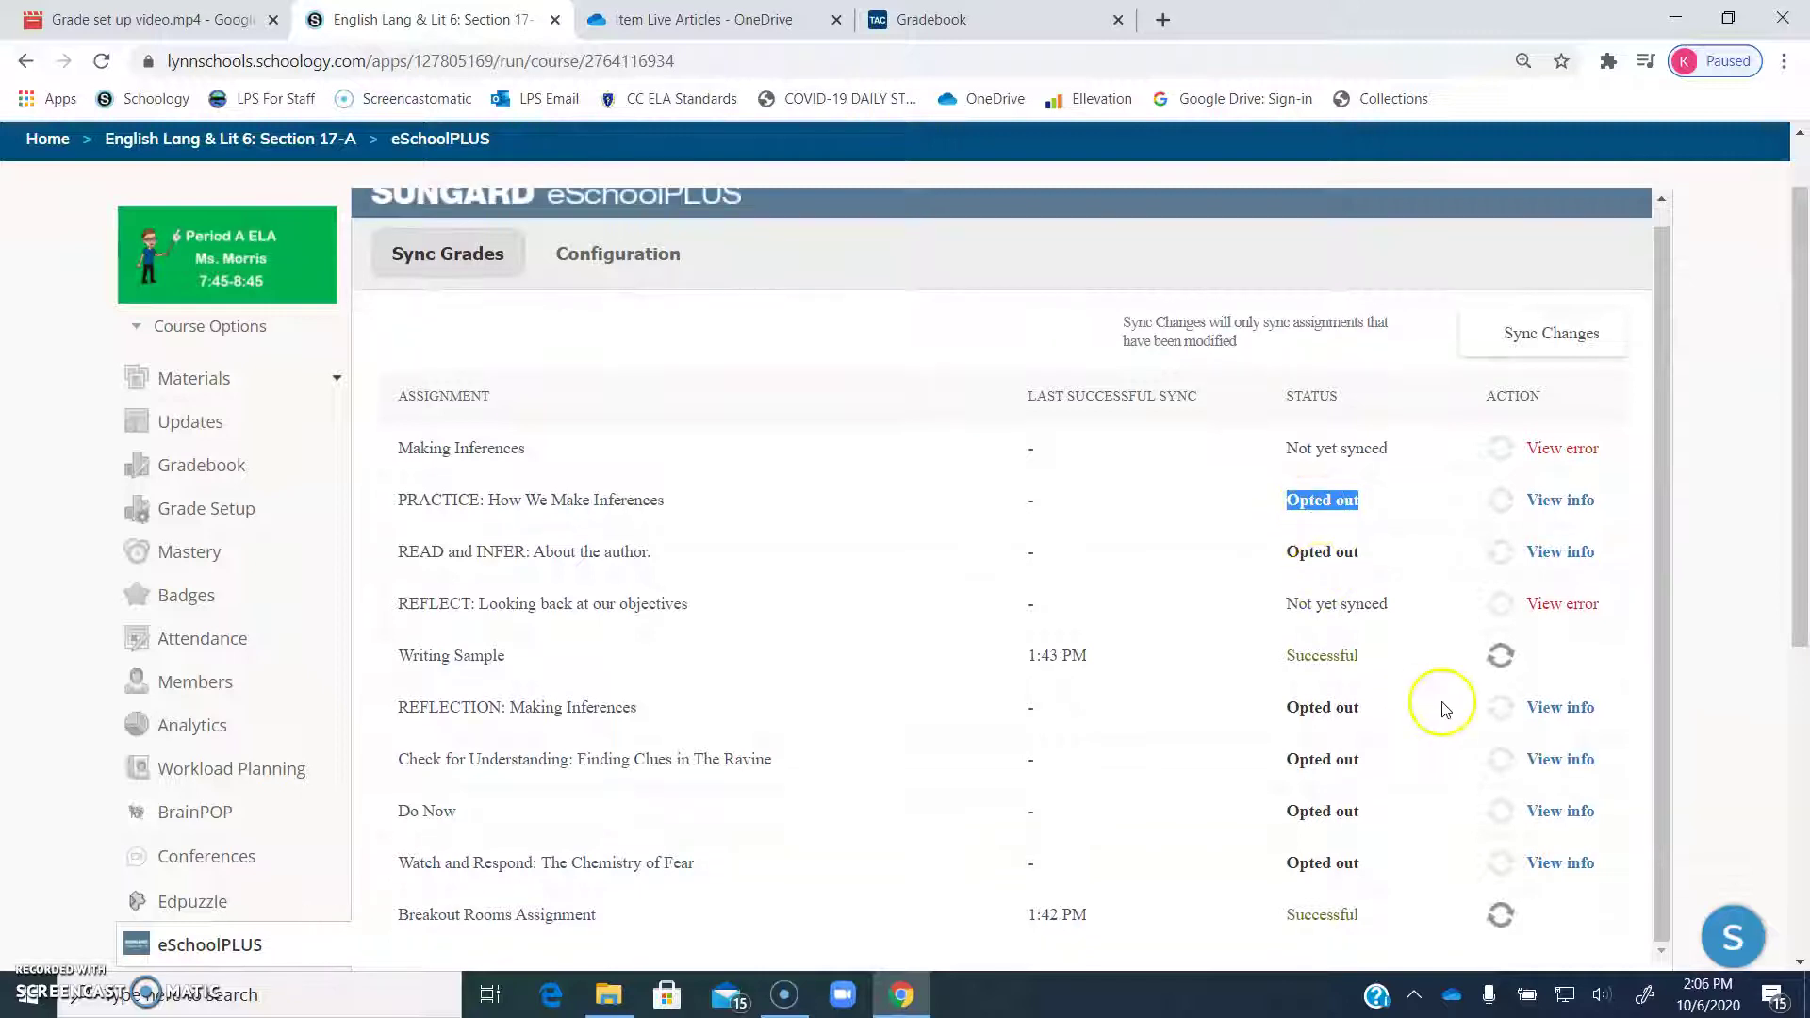
scroll(1329, 641, "up", 1)
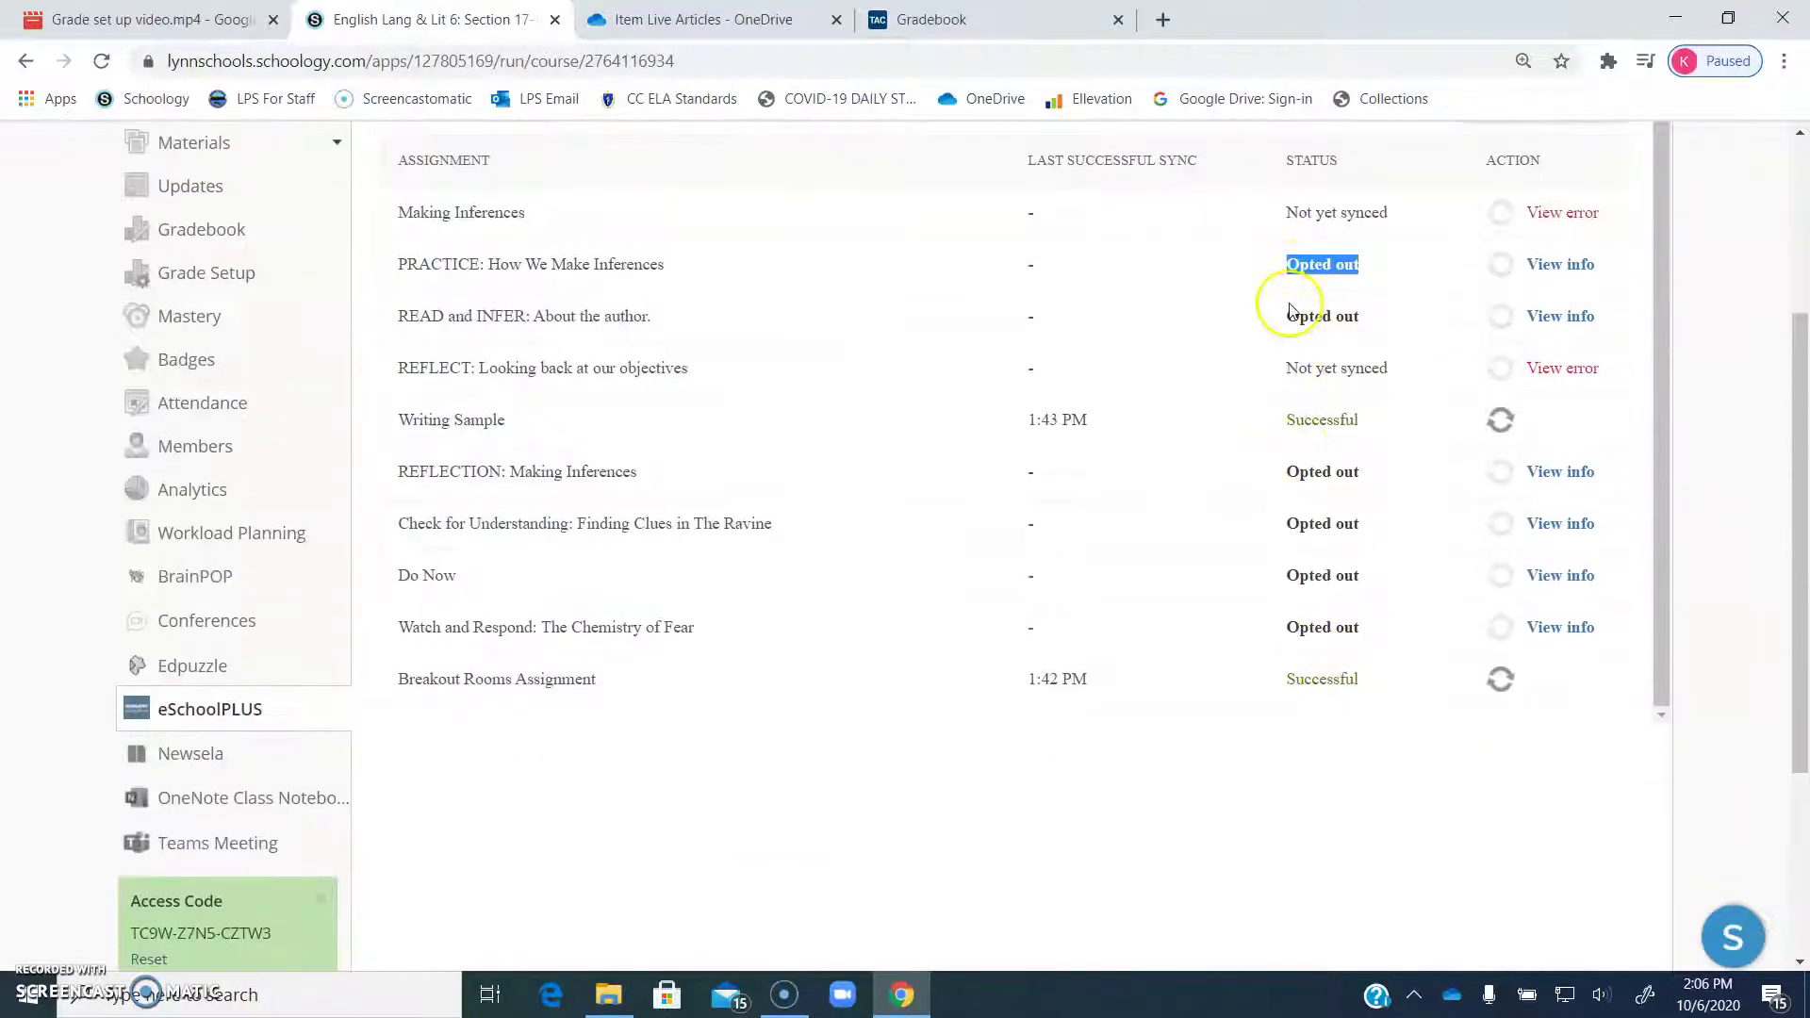
scroll(1018, 679, "up", 5)
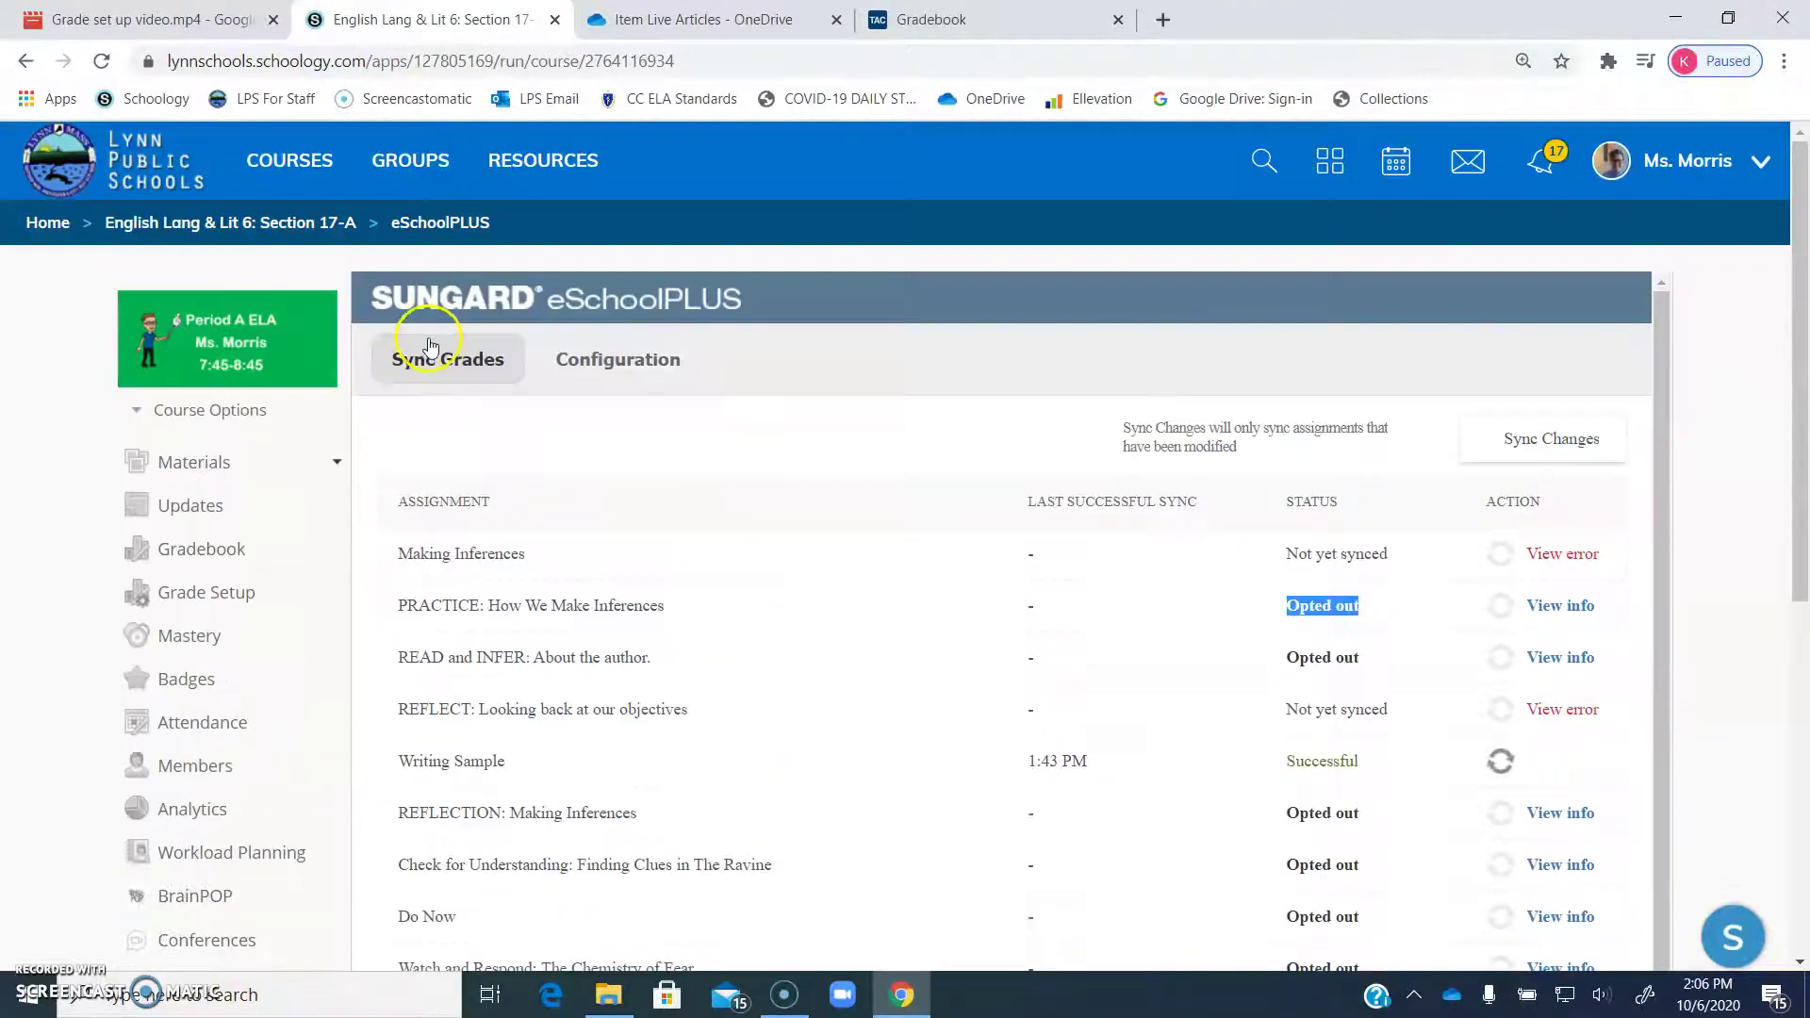
- Open the Period E English Lang & Lit 6 course's eSchoolPLUS grade sync page
left_click(300, 165)
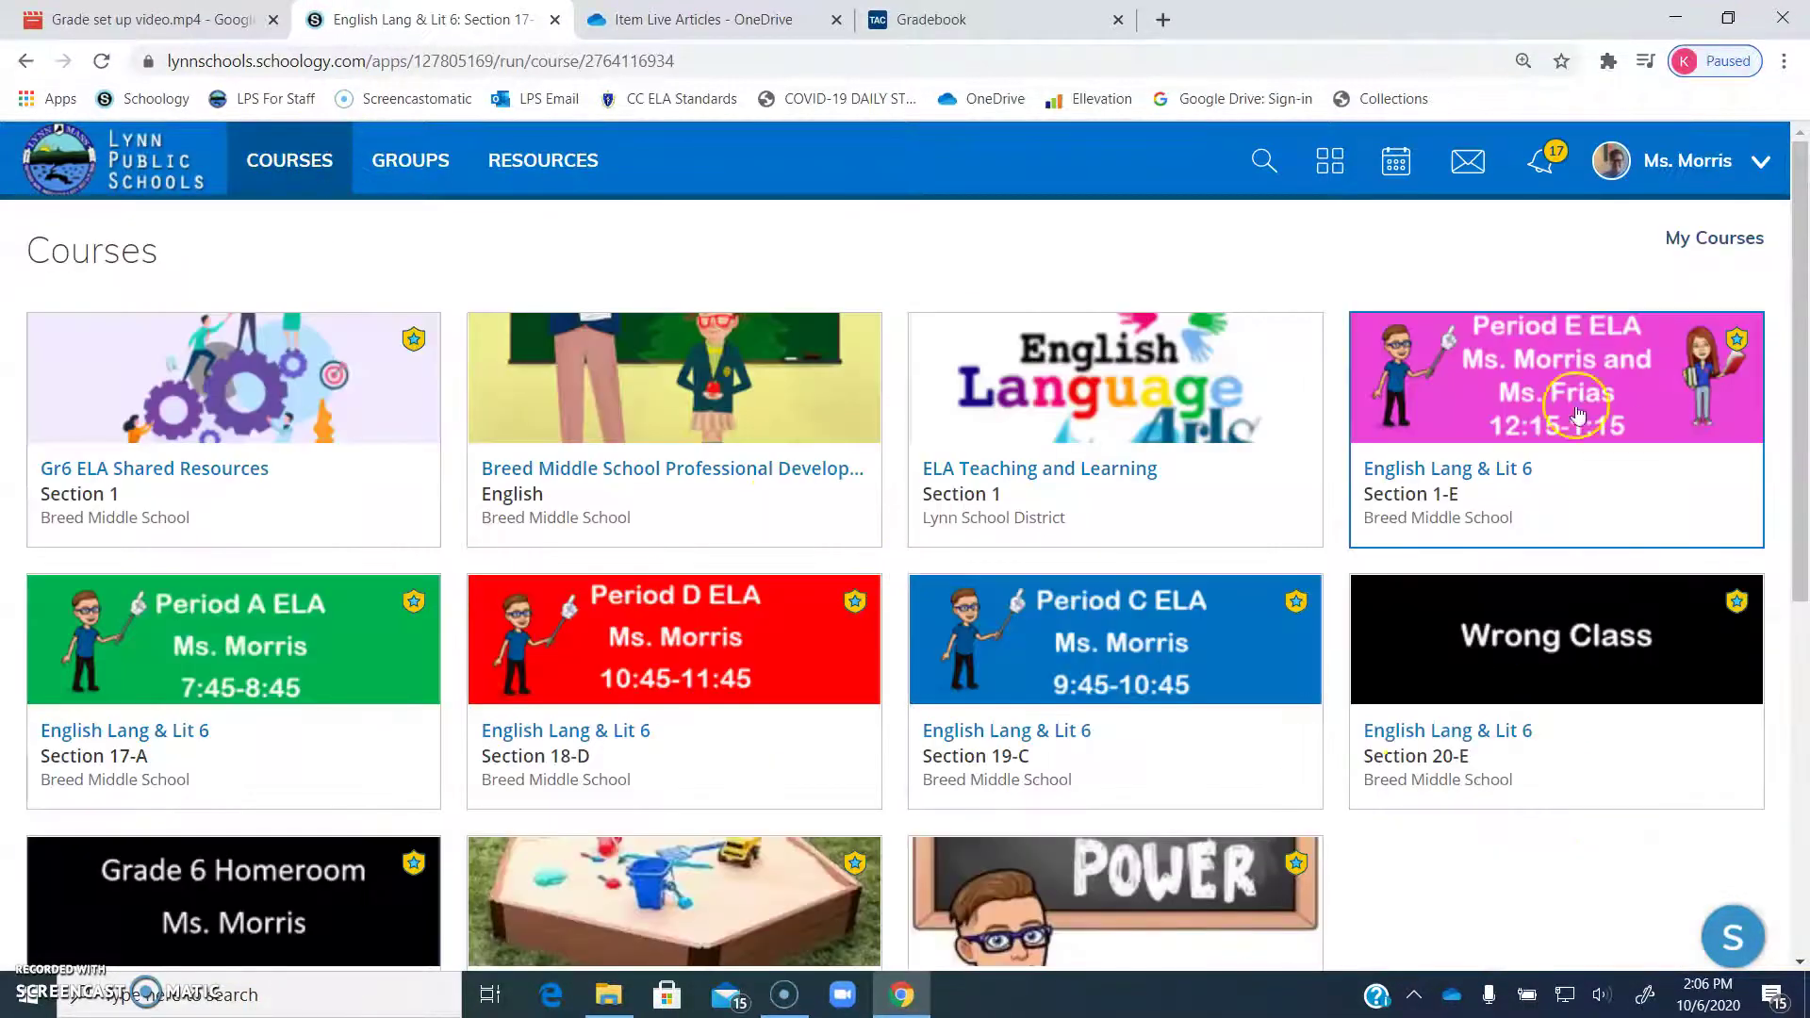
left_click(1513, 387)
scroll(710, 636, "down", 7)
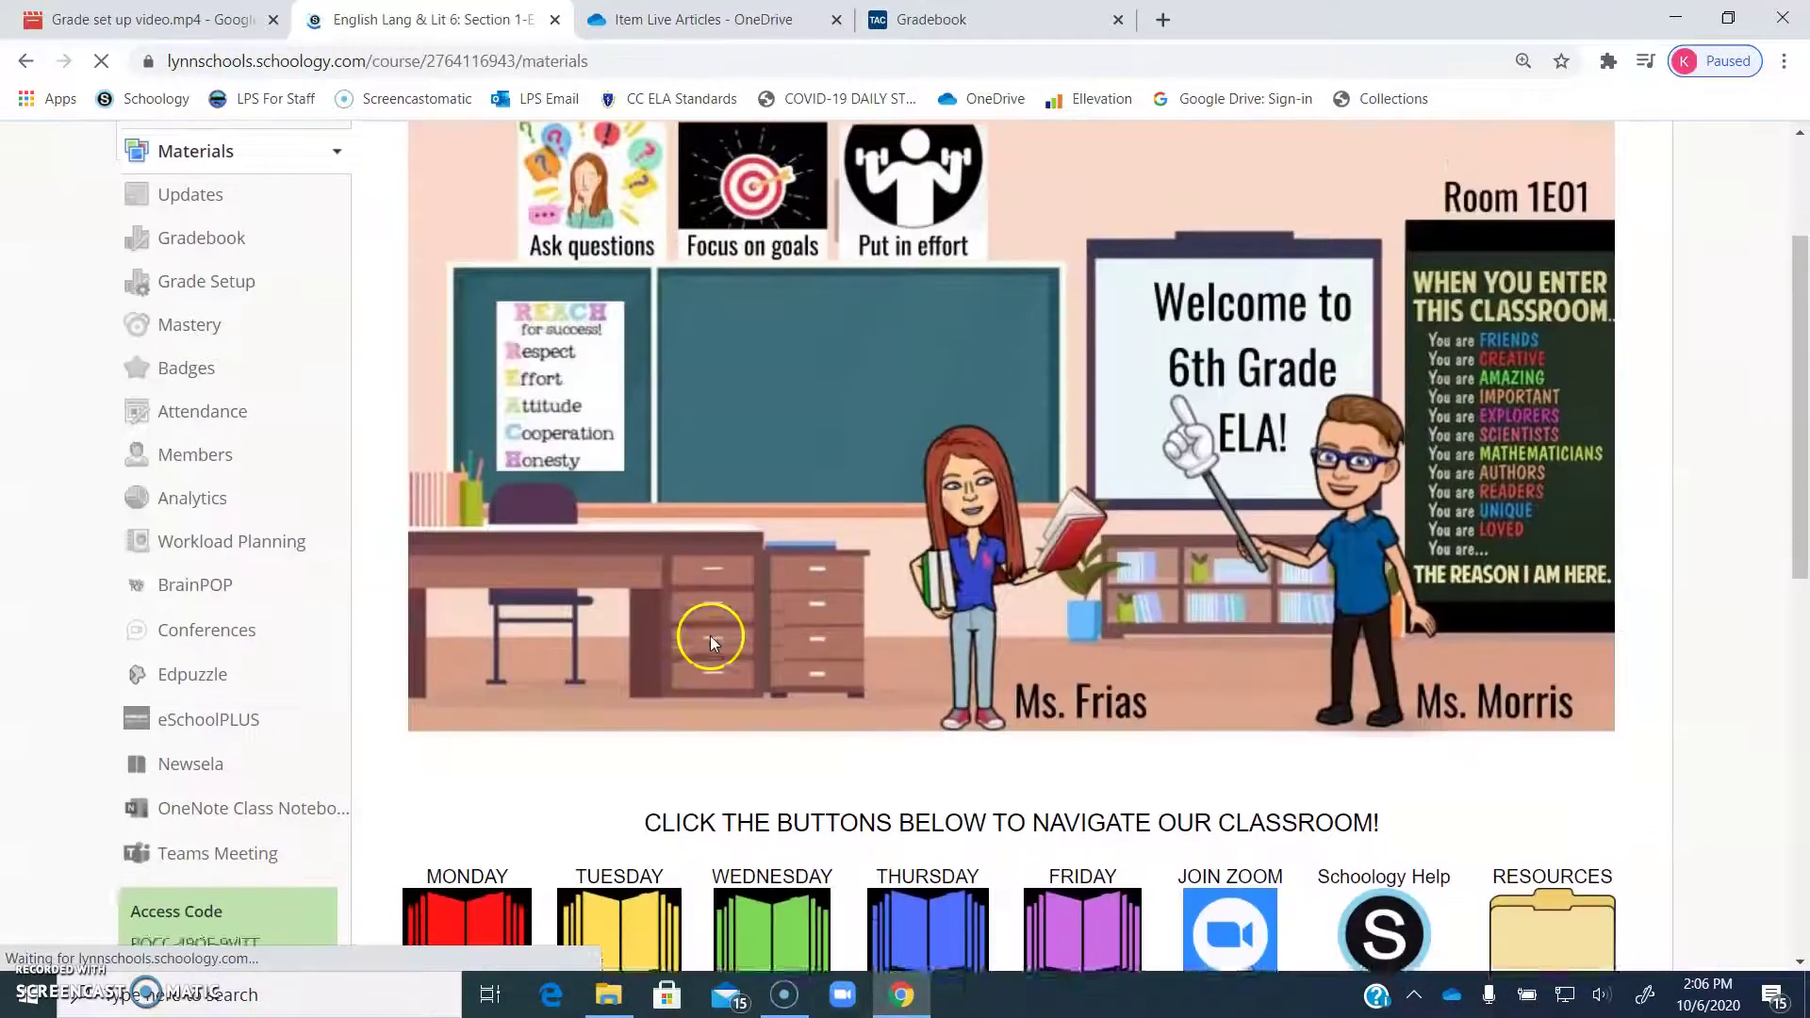
scroll(347, 444, "up", 4)
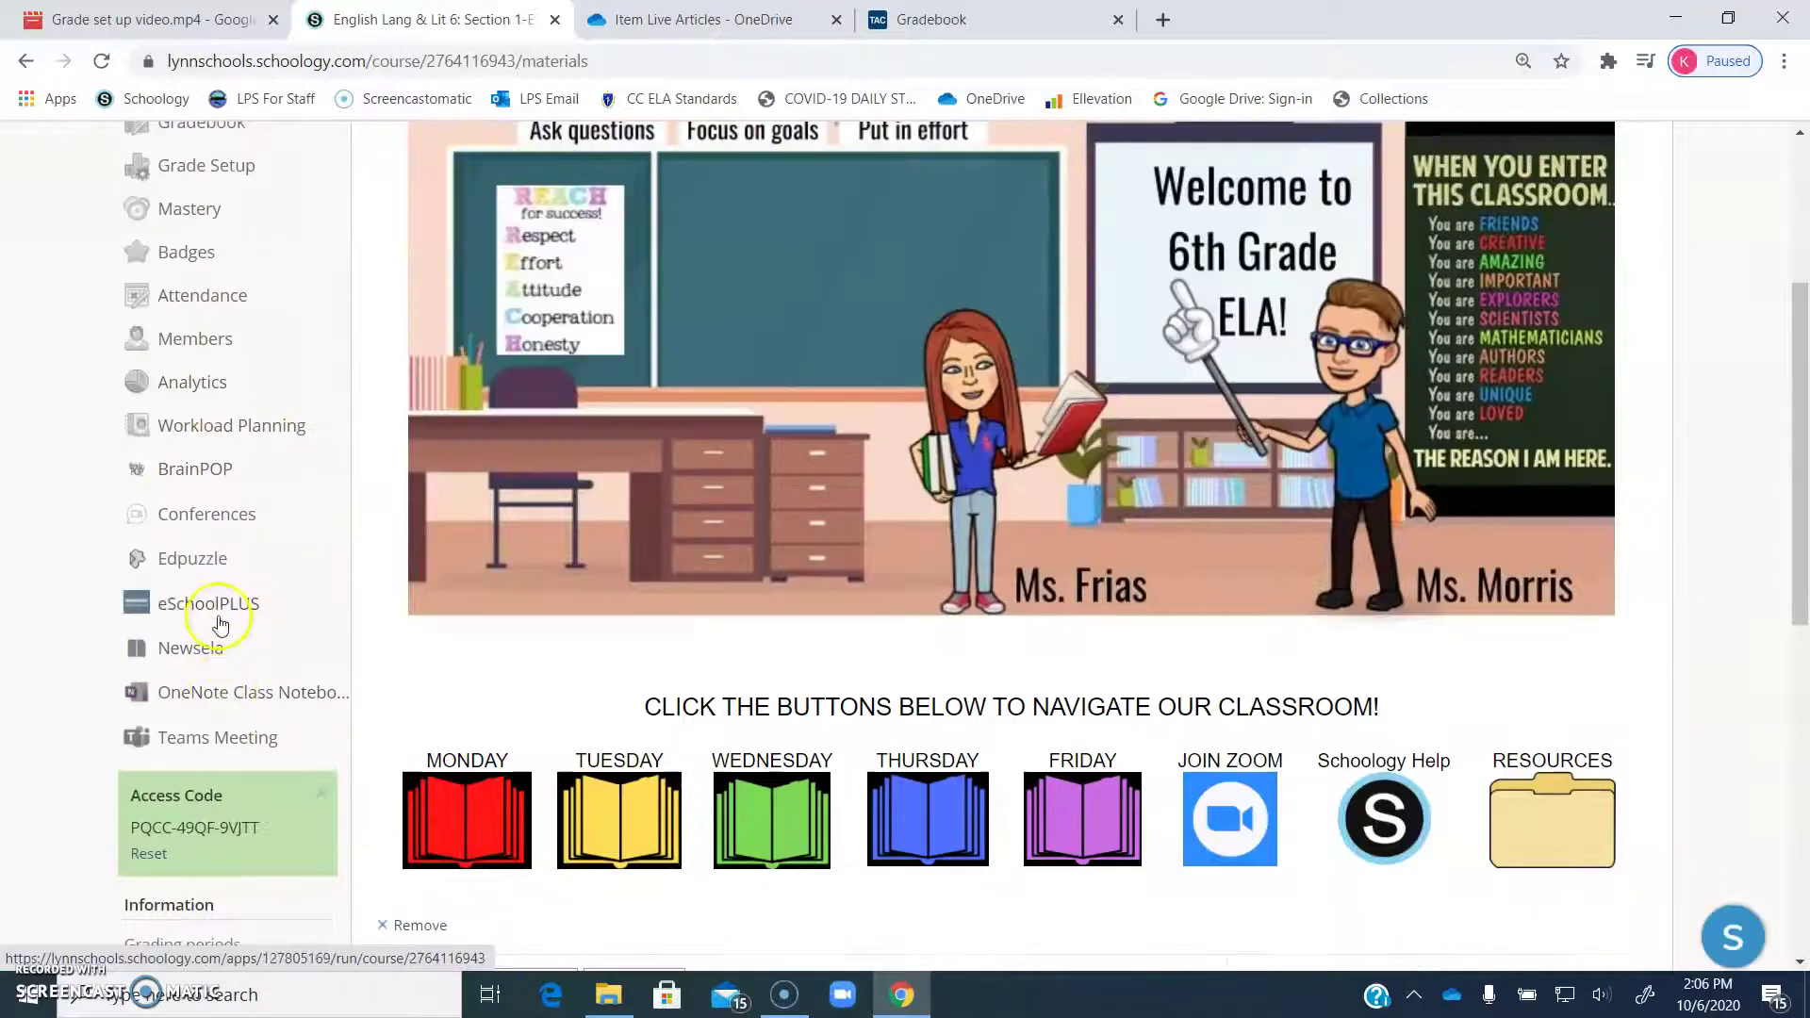
left_click(219, 604)
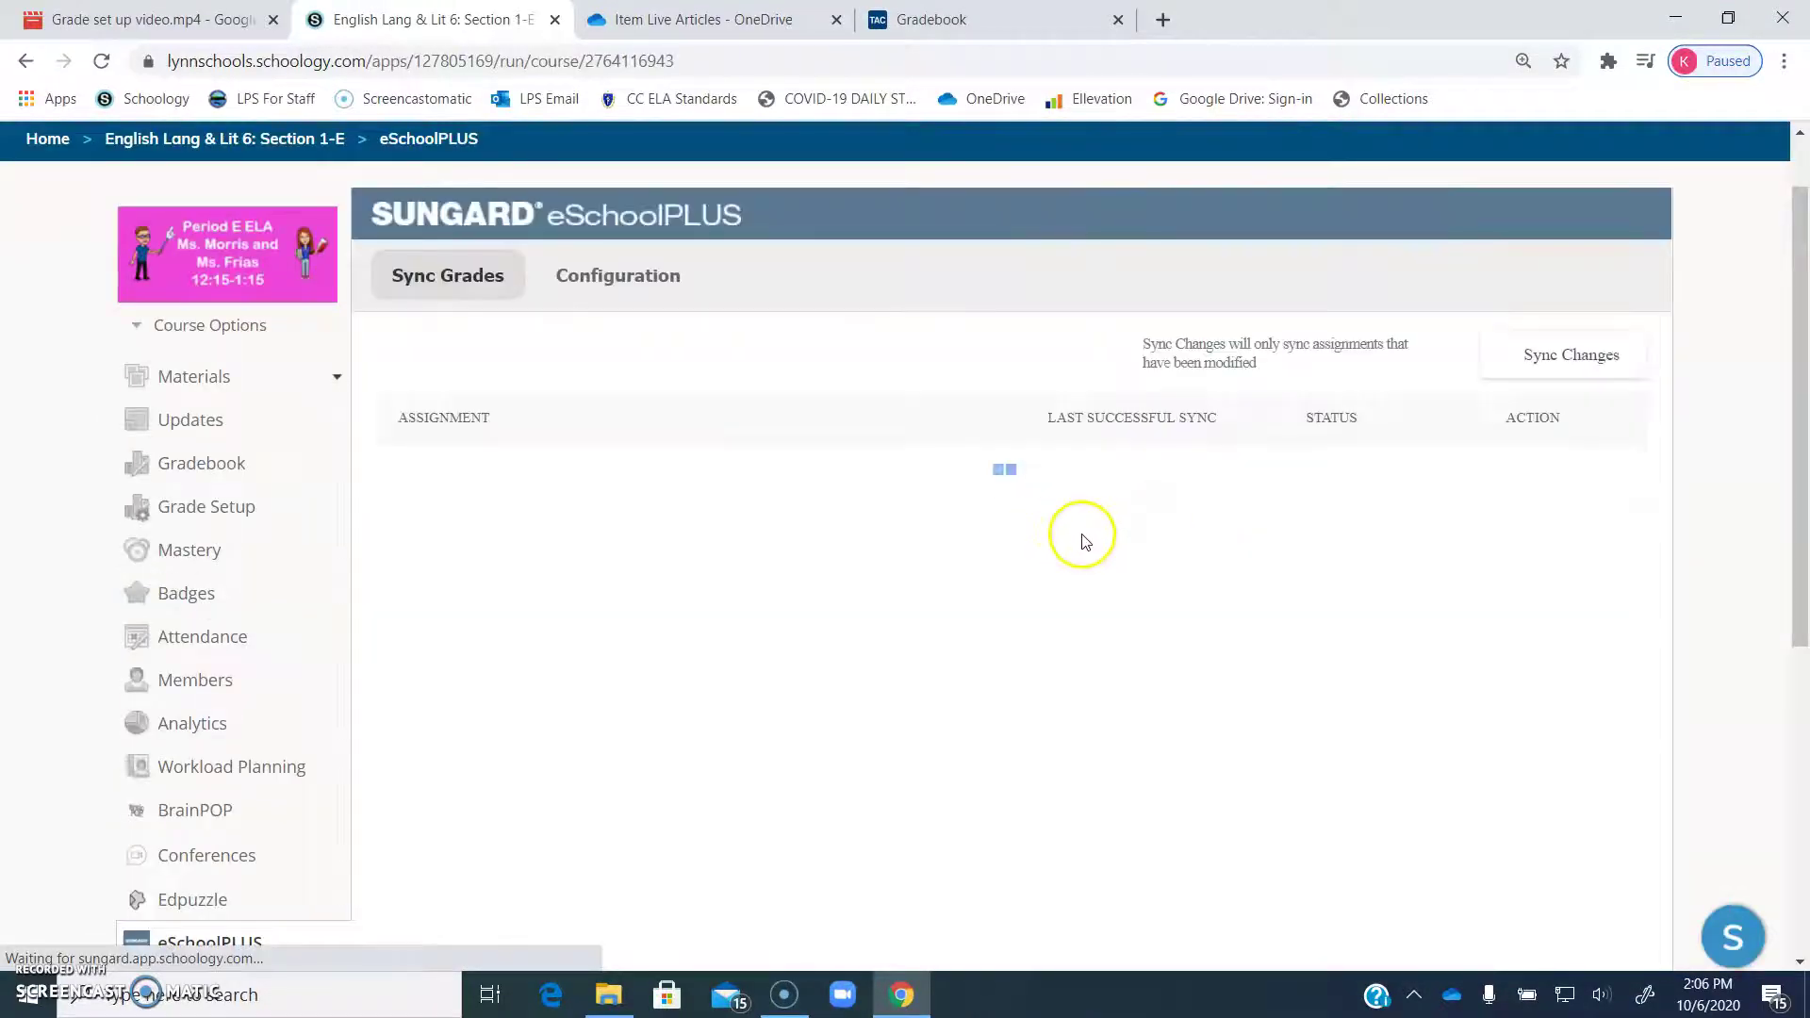
- Page through both pages of Section 1-E assignments to review their Successful and Opted out statuses
scroll(1002, 331, "down", 1)
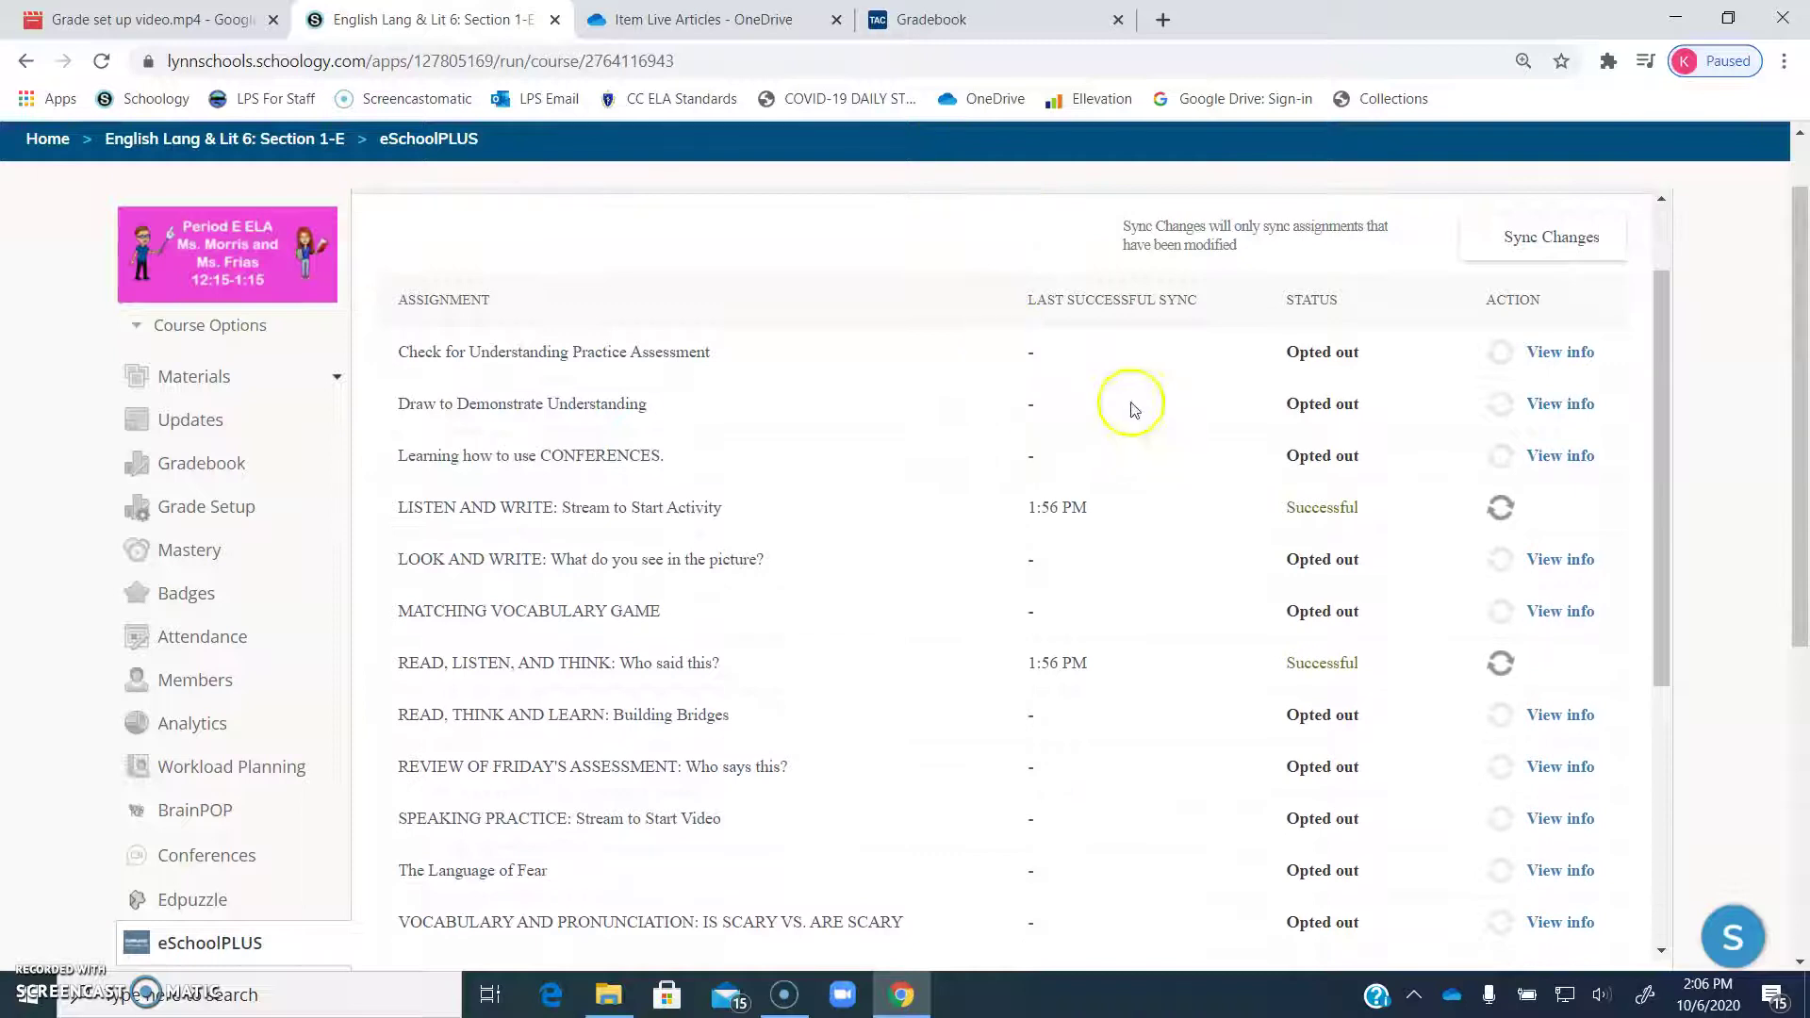
scroll(1173, 368, "down", 1)
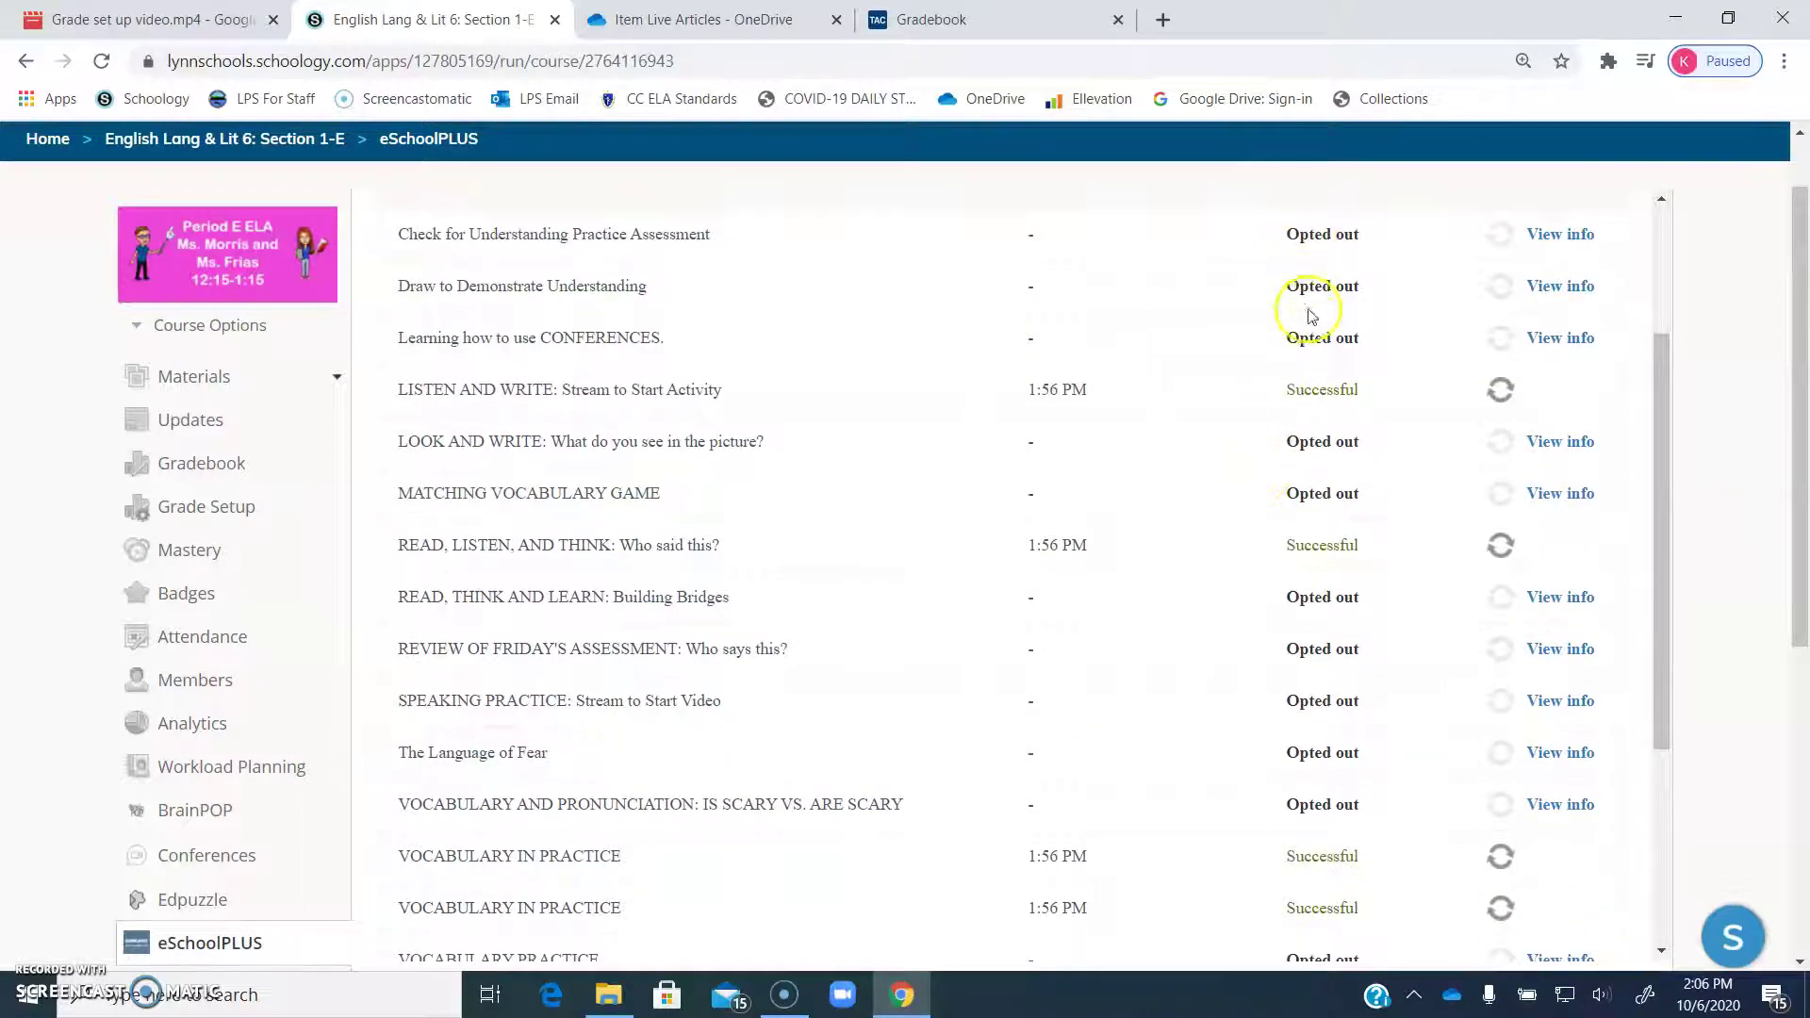
scroll(1313, 499, "down", 2)
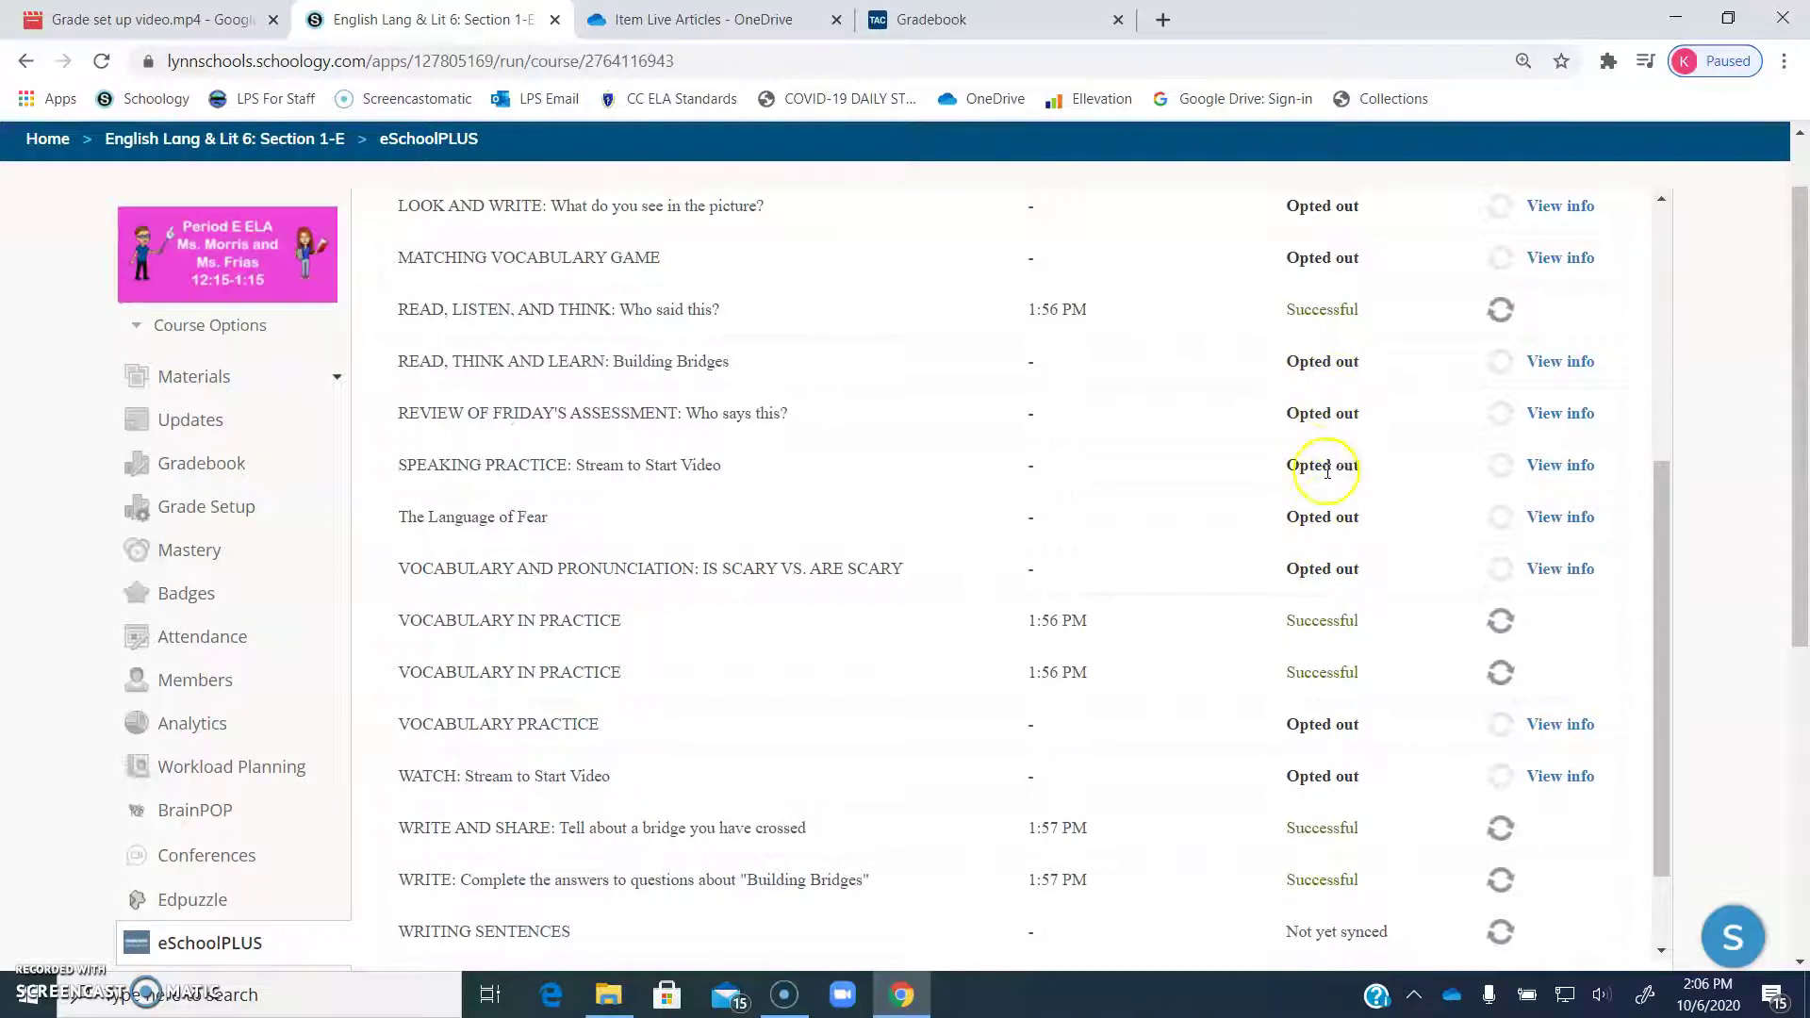
scroll(1341, 564, "down", 4)
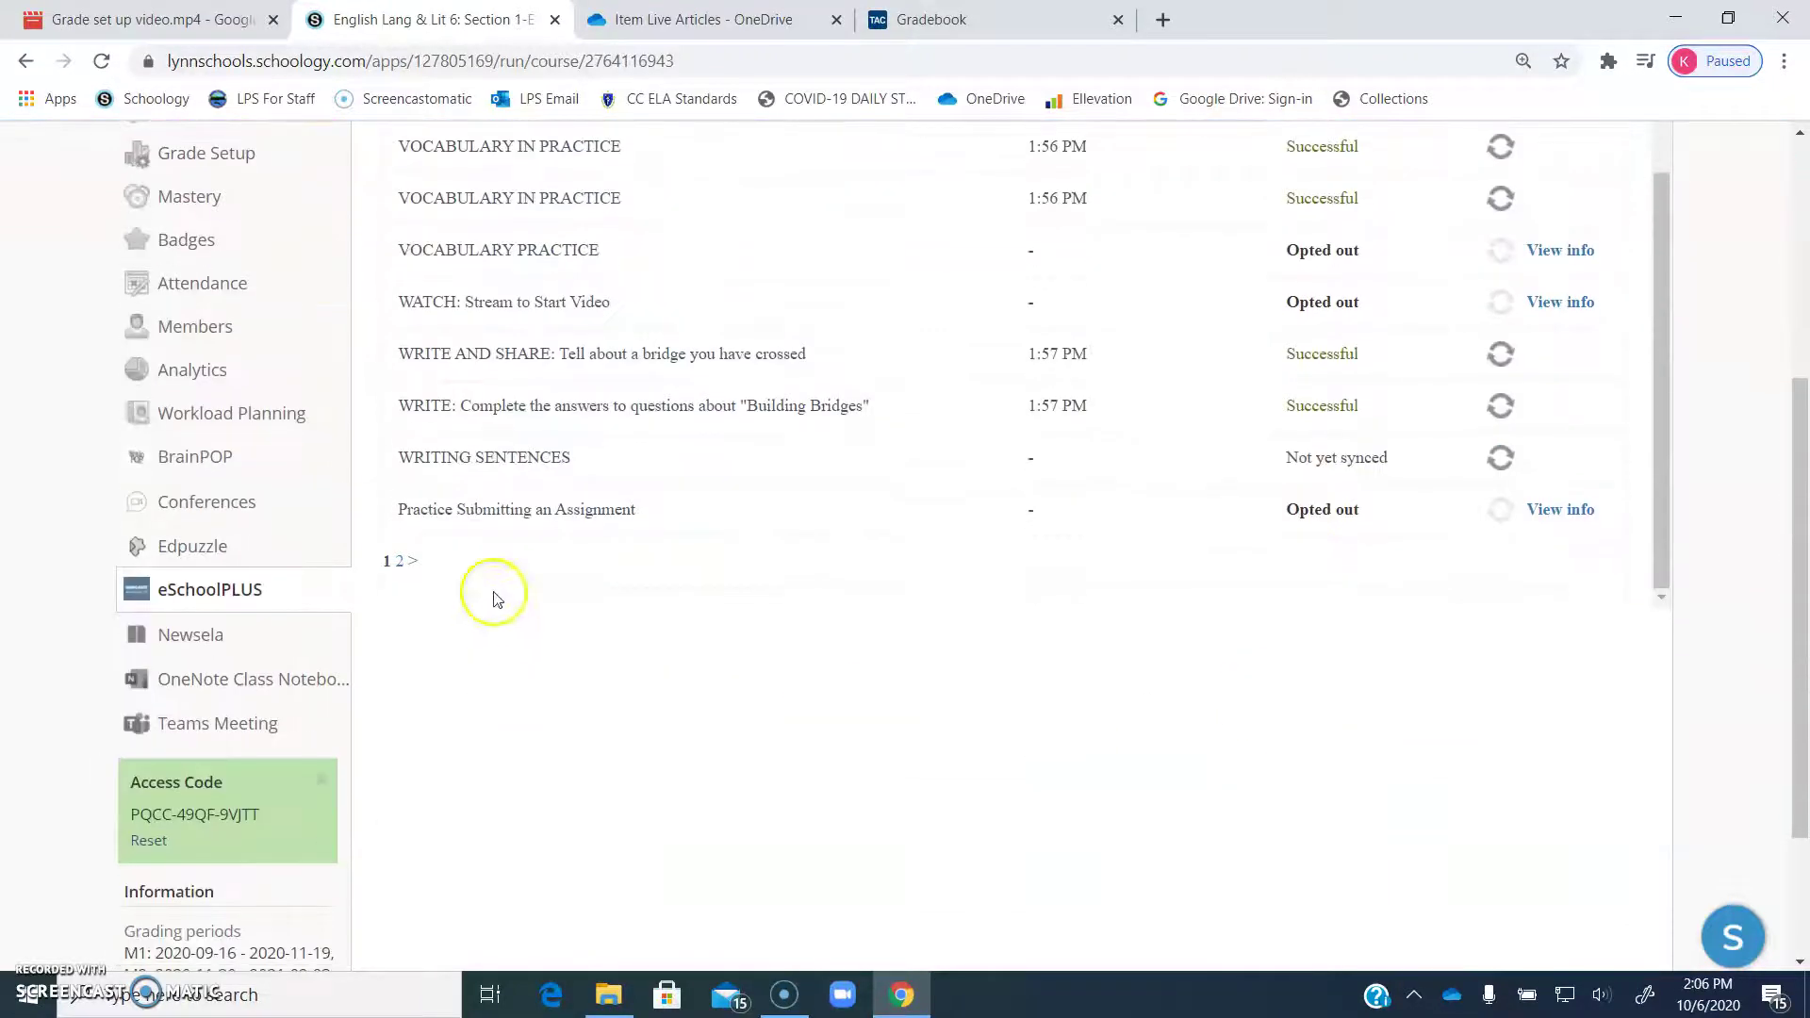
left_click(413, 564)
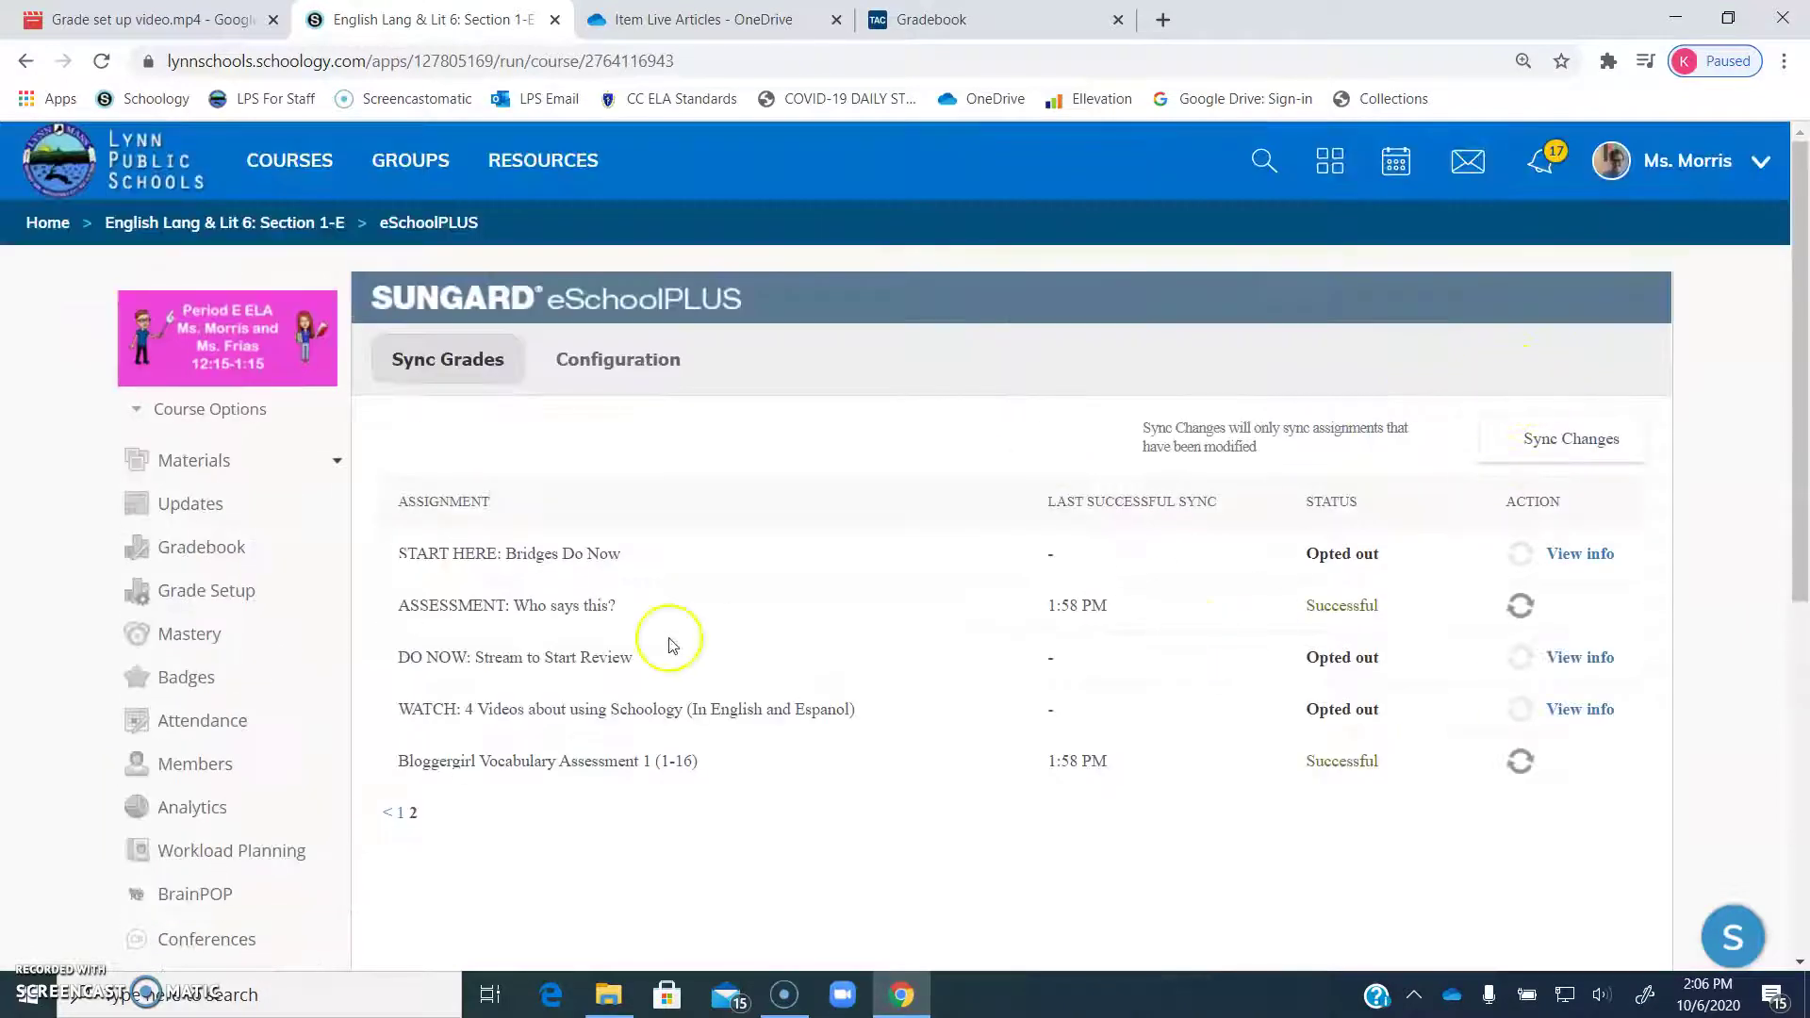
scroll(566, 618, "down", 2)
left_click(399, 578)
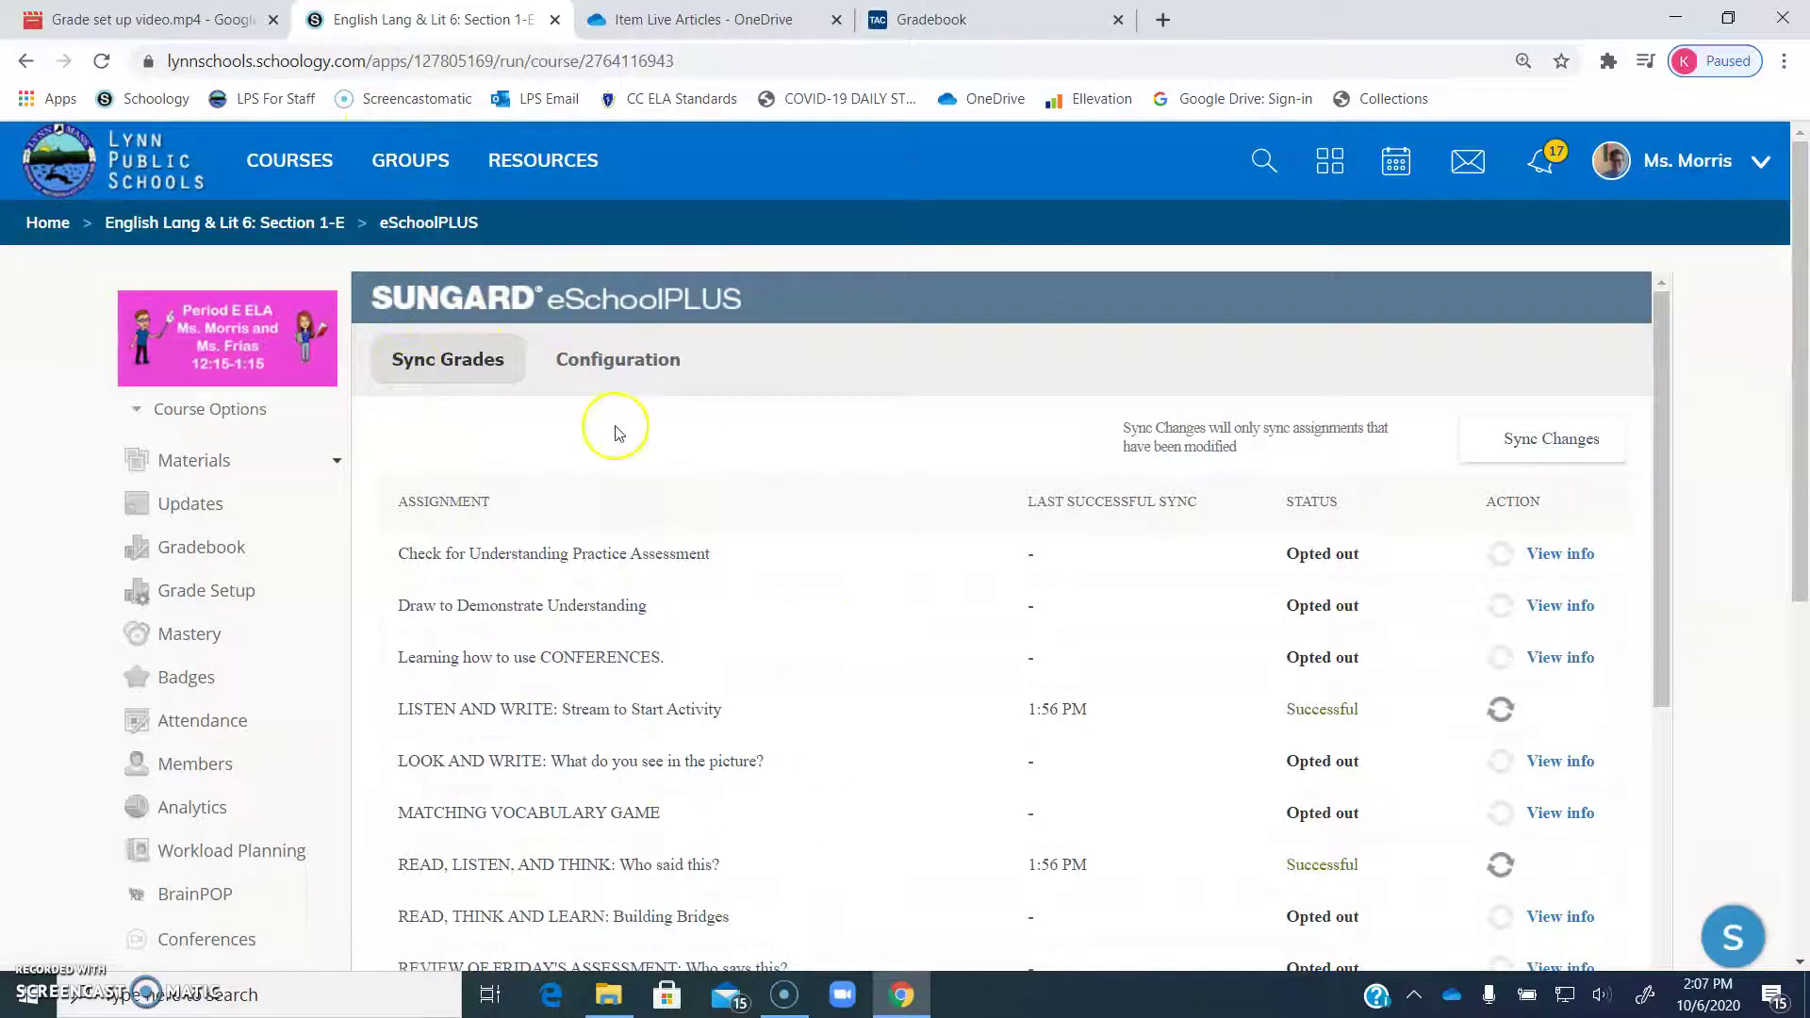
scroll(490, 566, "down", 8)
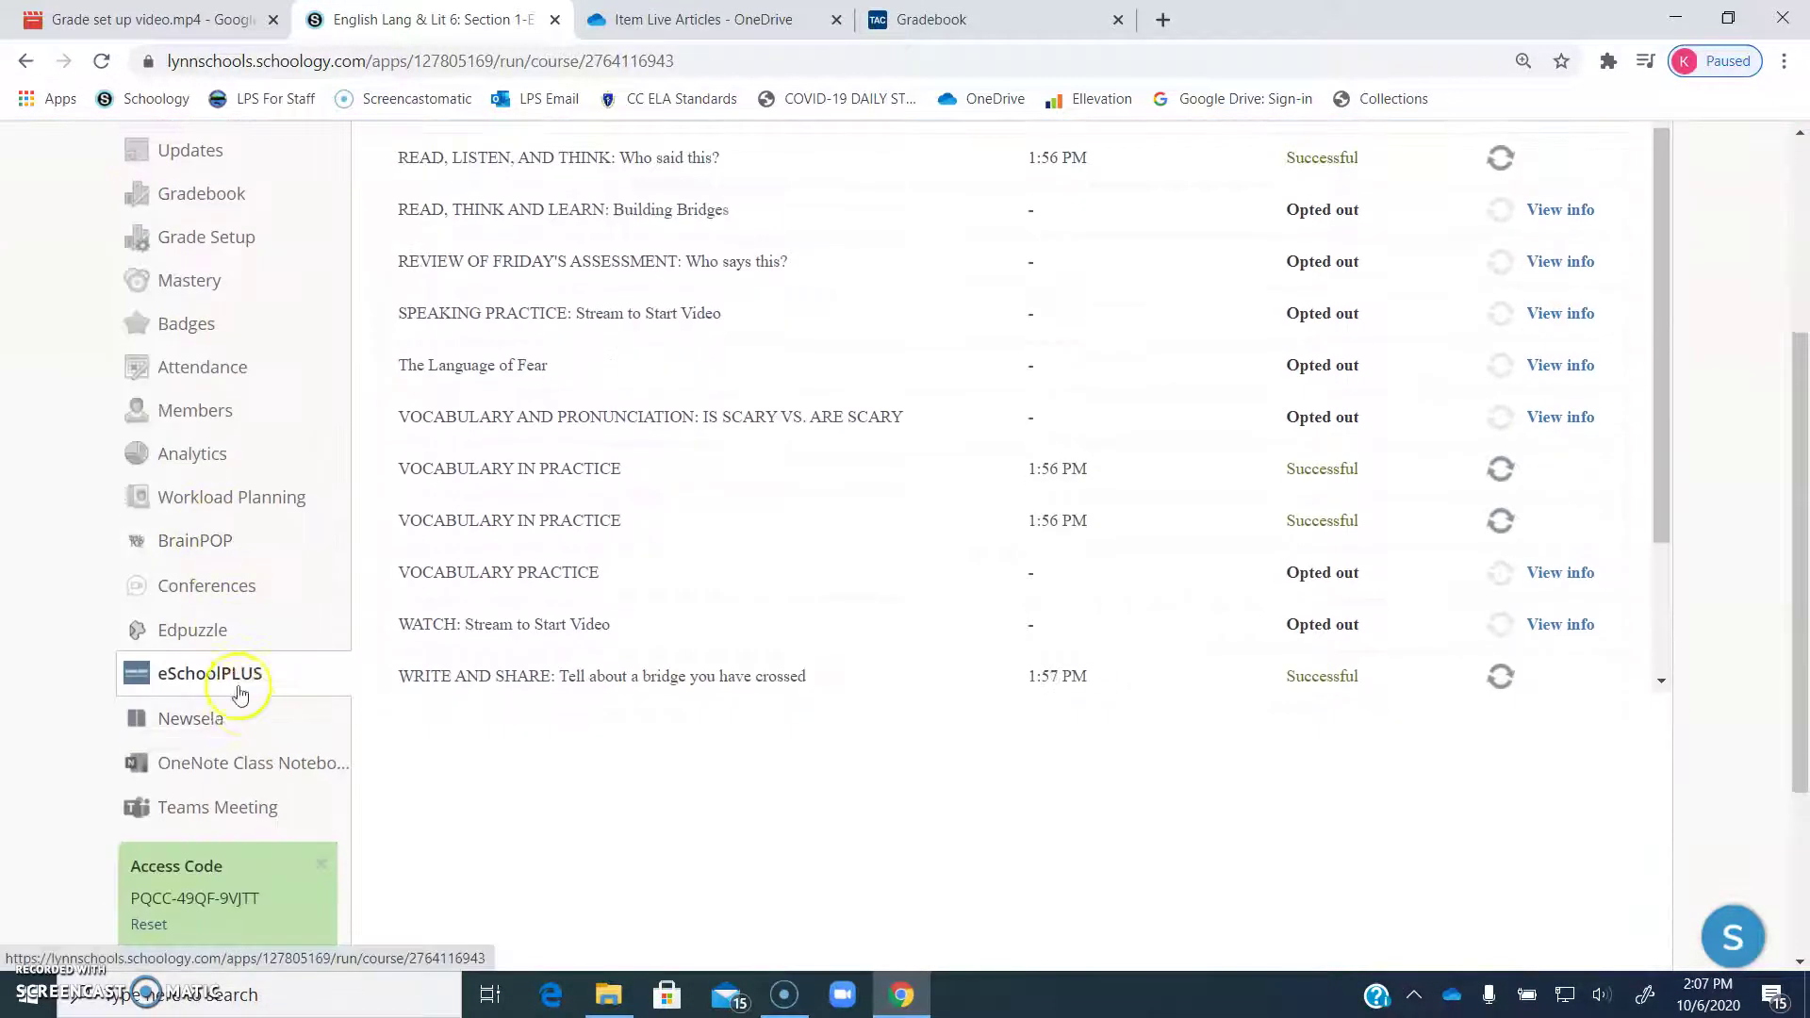
scroll(694, 667, "up", 4)
scroll(1745, 425, "up", 4)
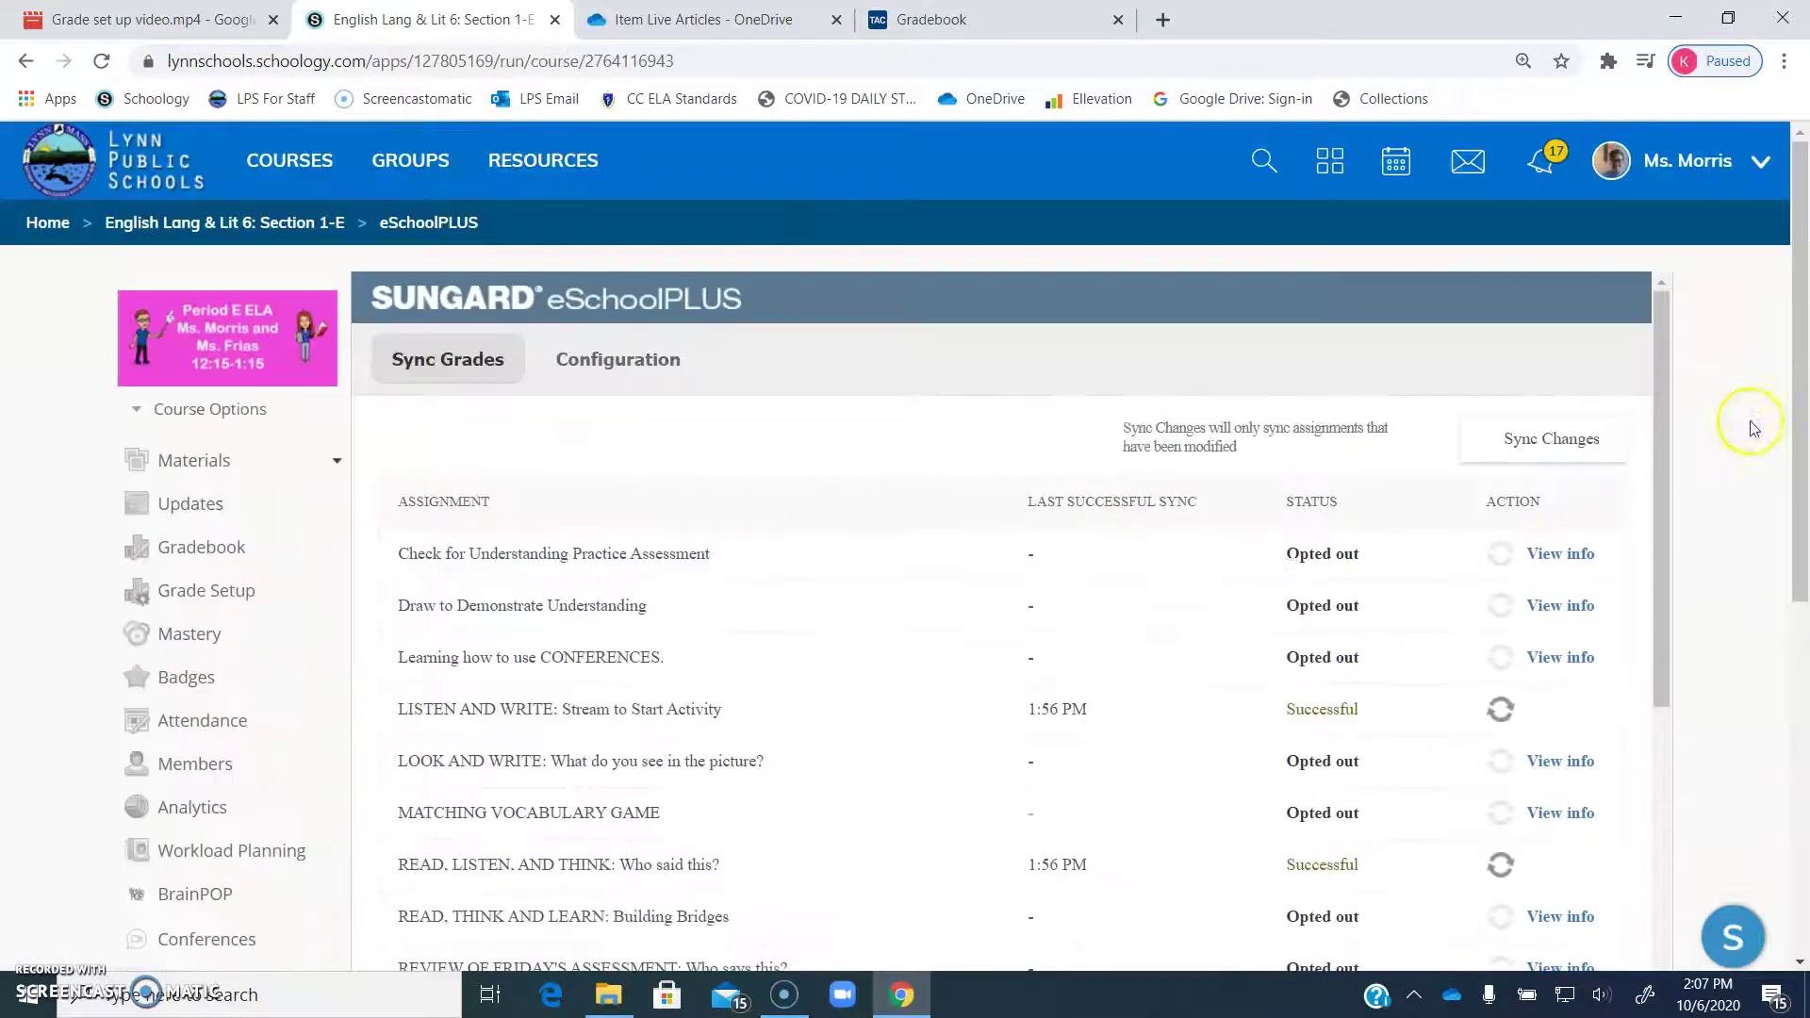
left_click(652, 360)
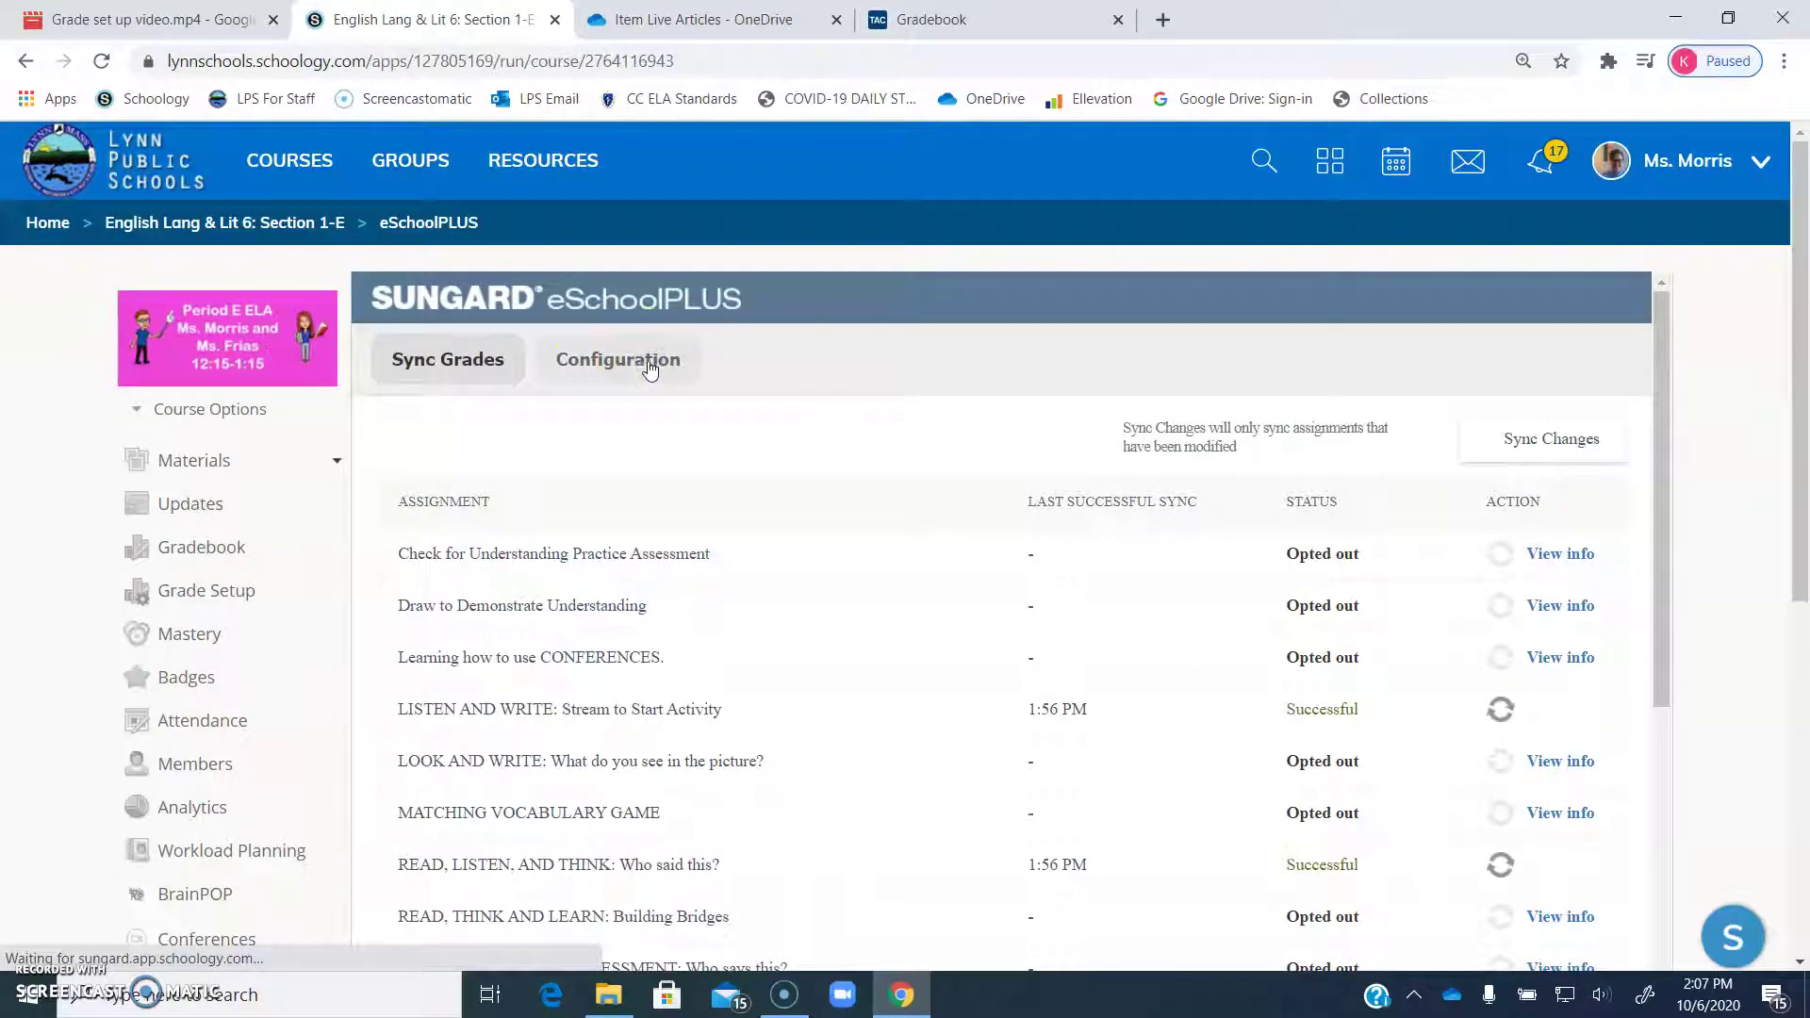
- Show the Define Categories mapping, glance at the TAC gradebook, and return to Schoology
left_click(592, 361)
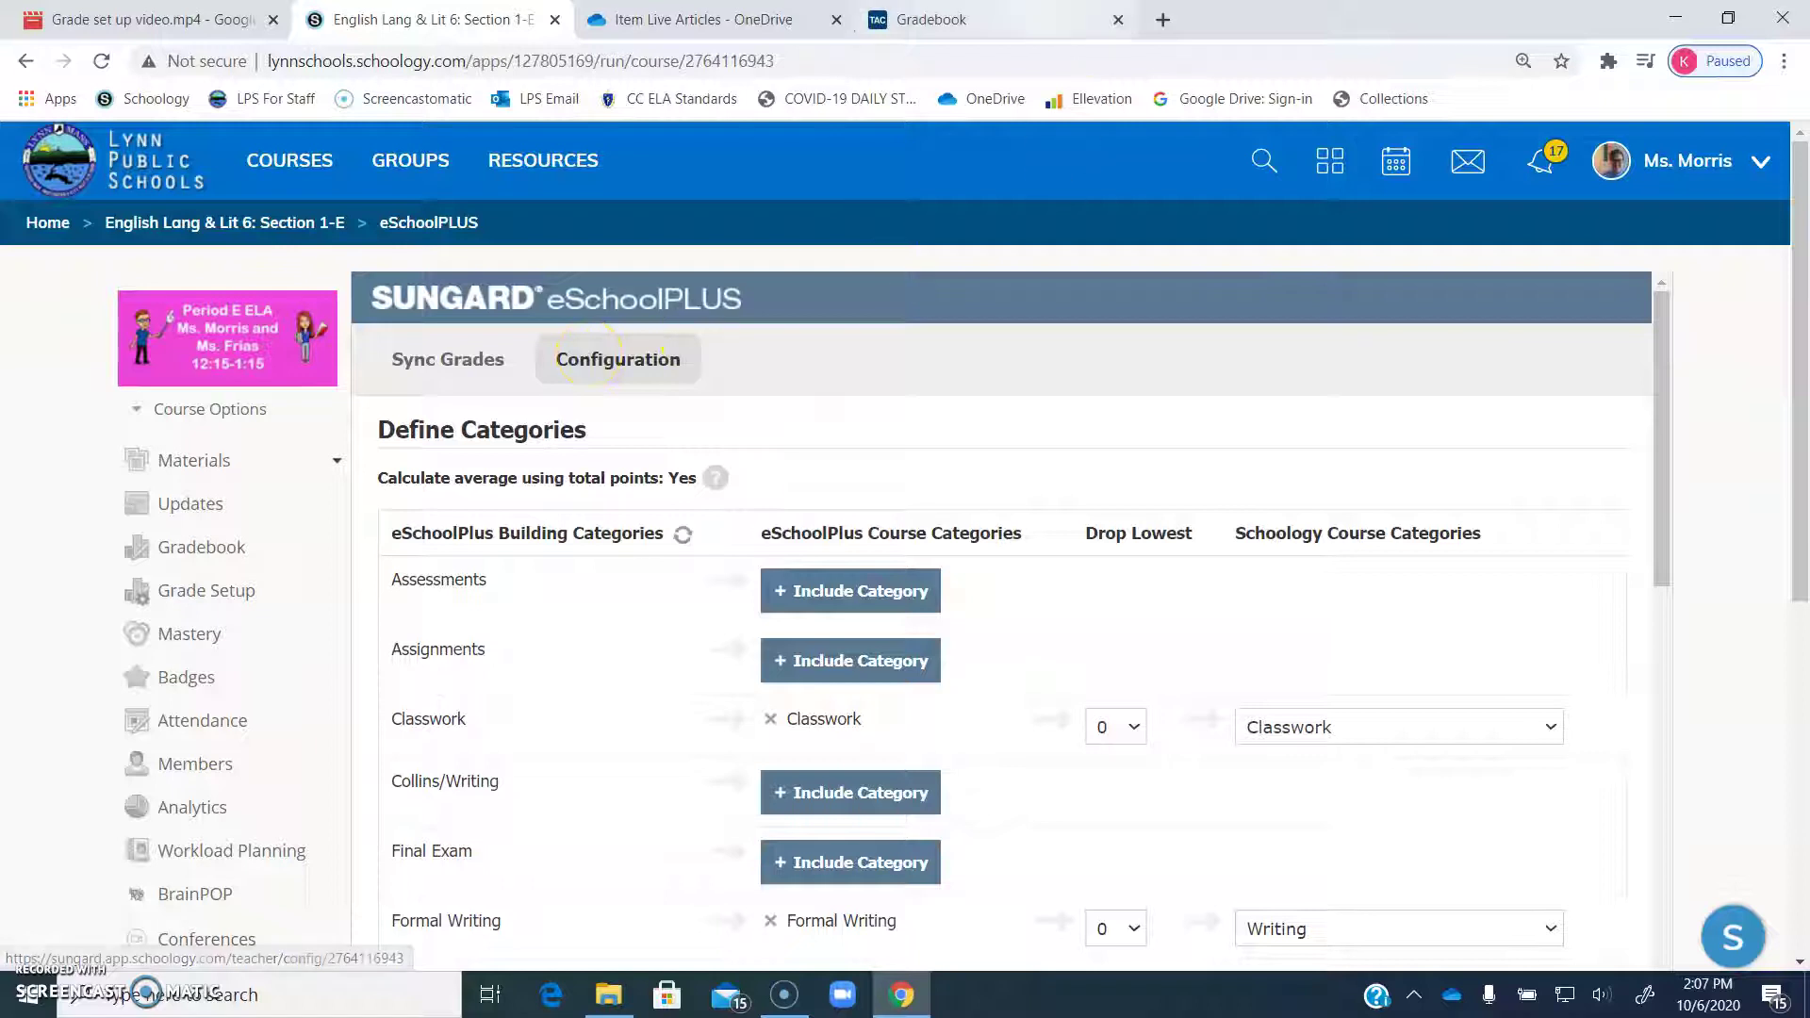
left_click(999, 19)
mouse_move(626, 219)
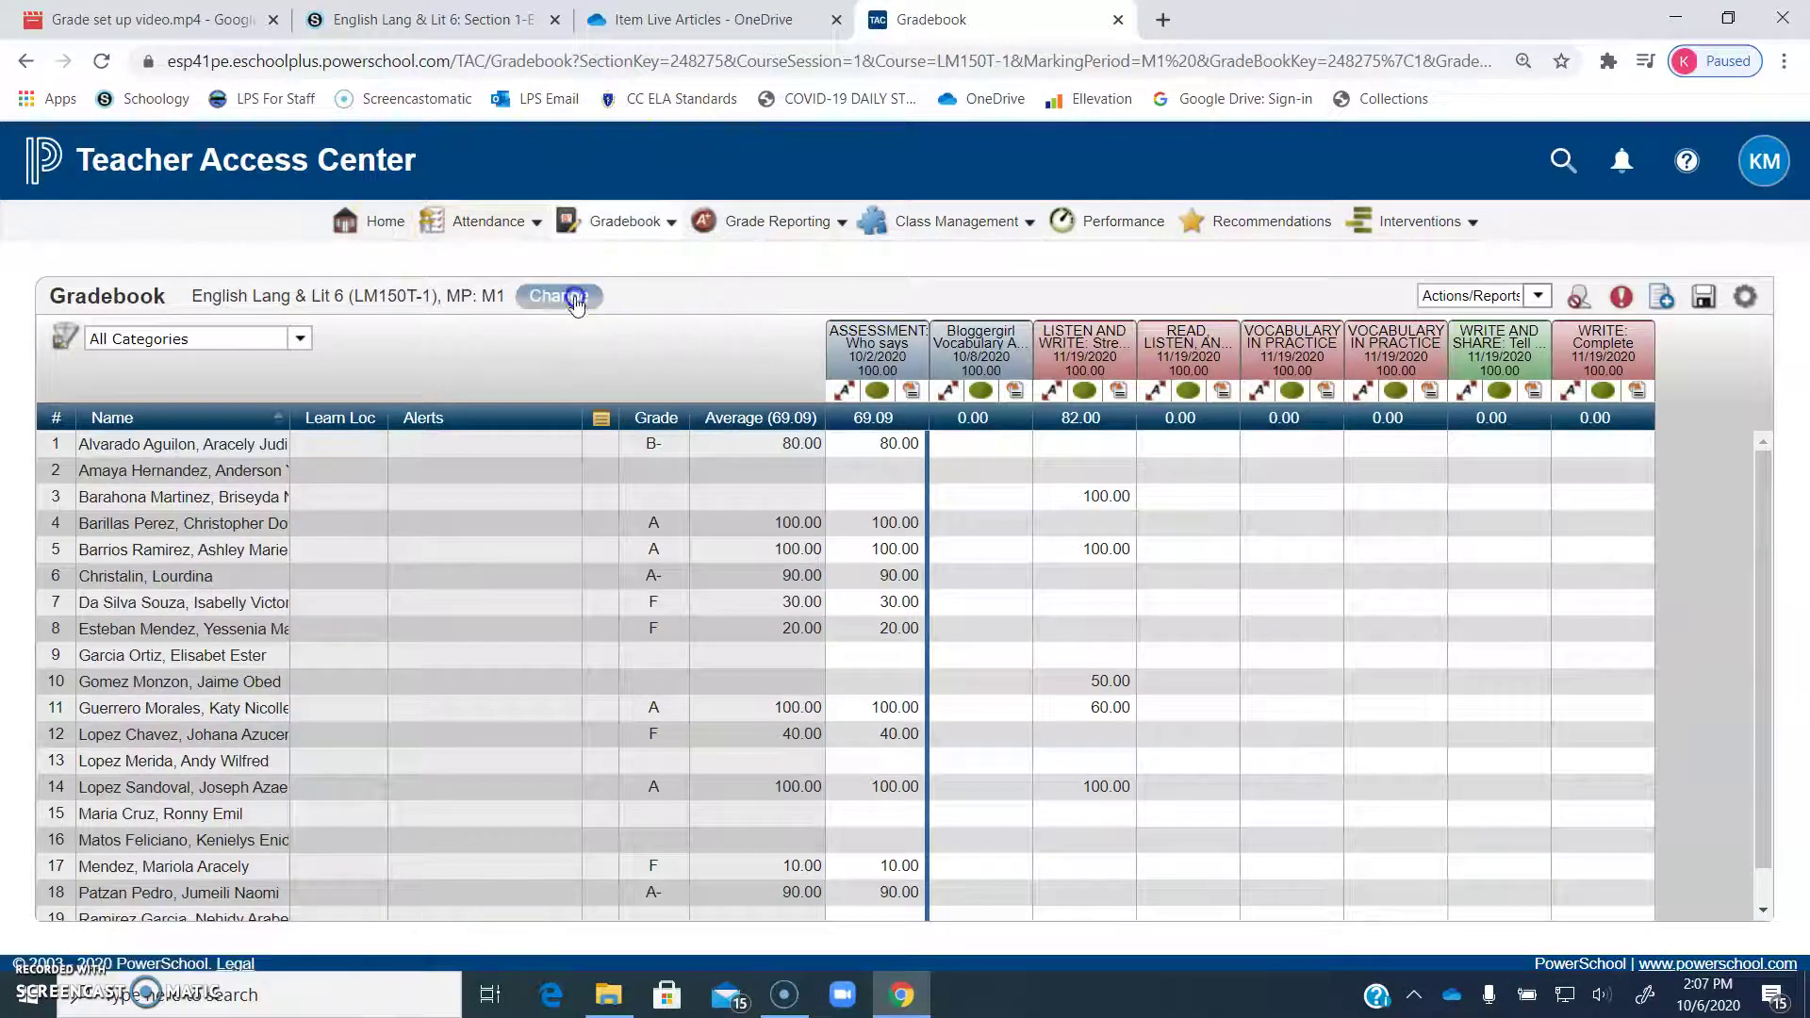
left_click(424, 19)
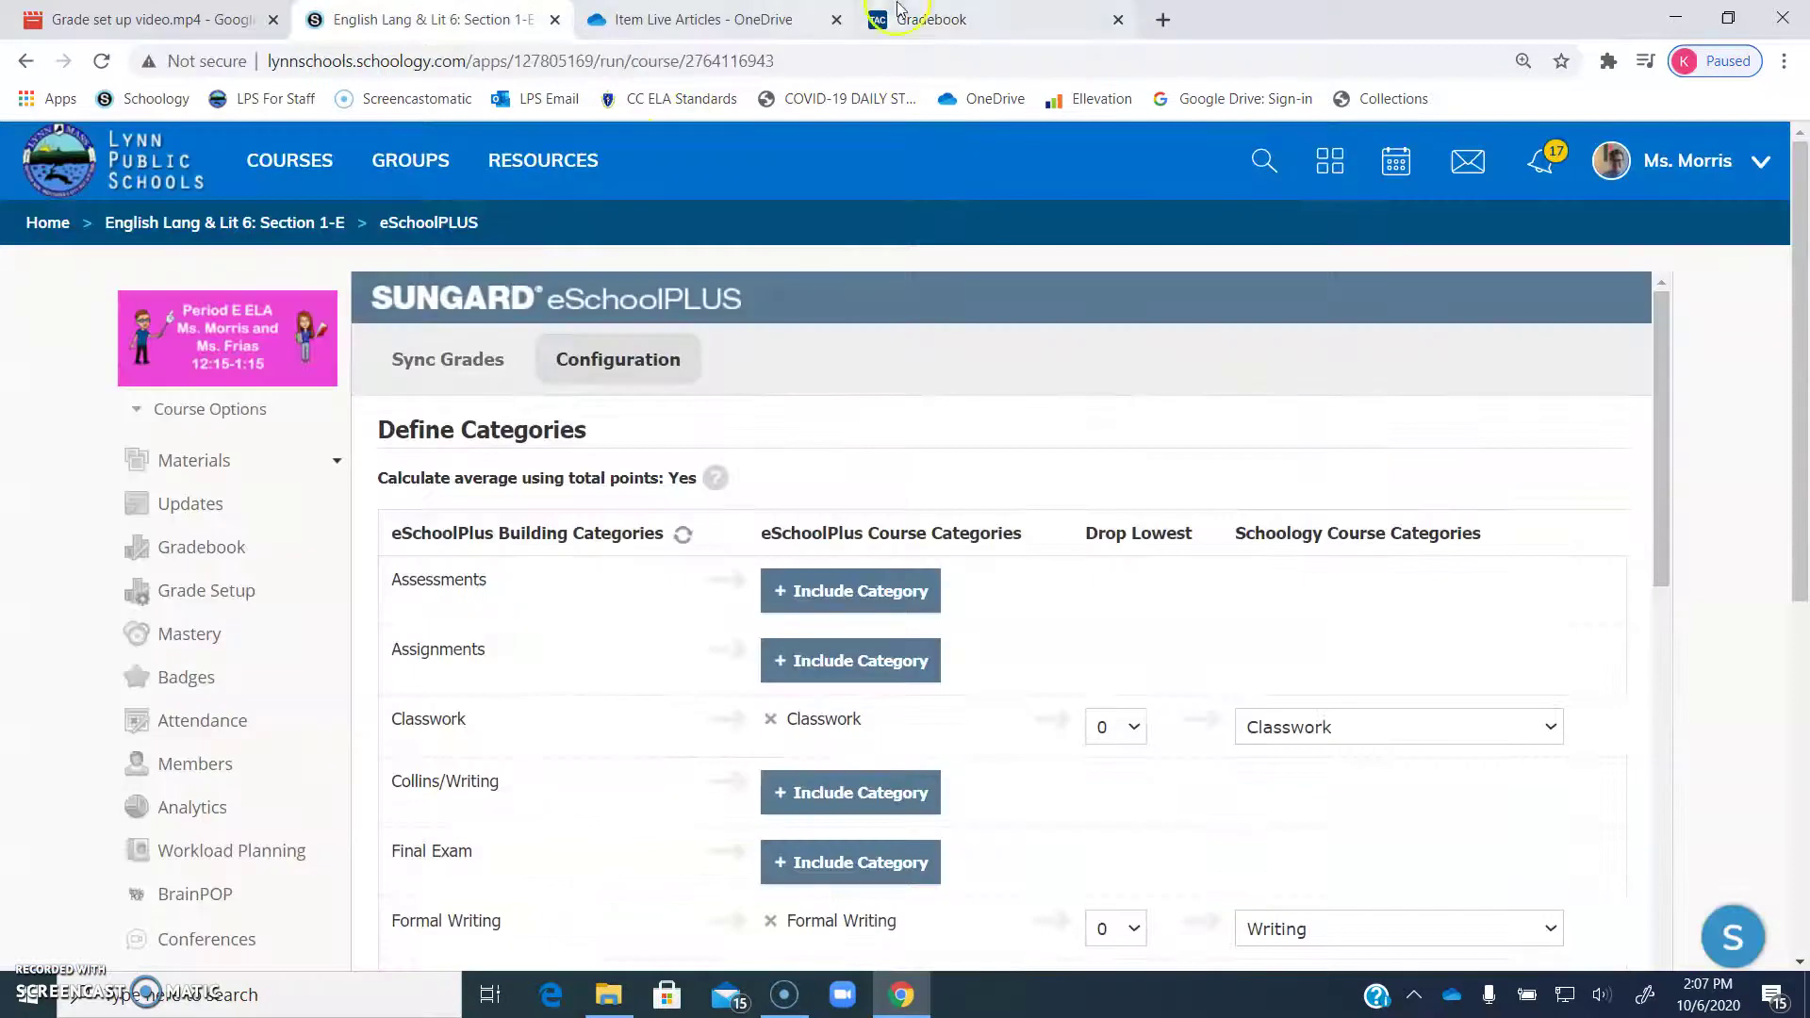
- In Teacher Access Center, check the class list and open Gradebook Setup's grading categories
left_click(943, 19)
left_click(584, 296)
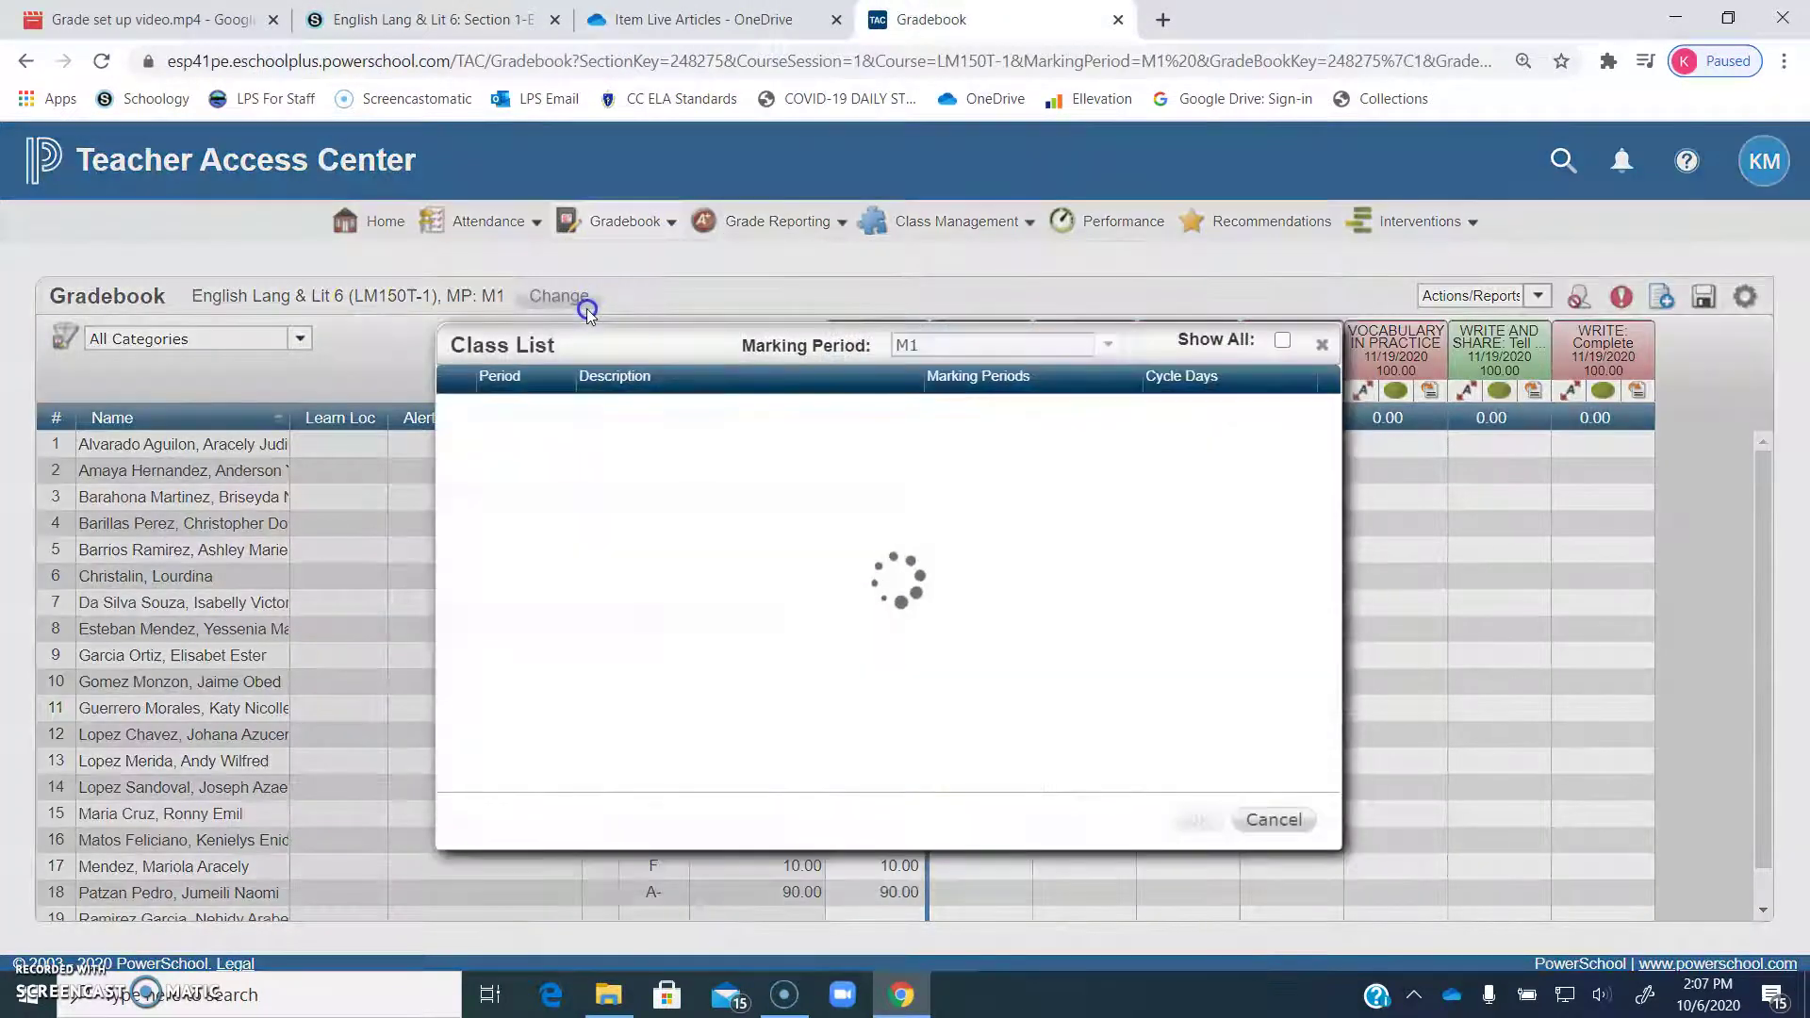
left_click(1324, 345)
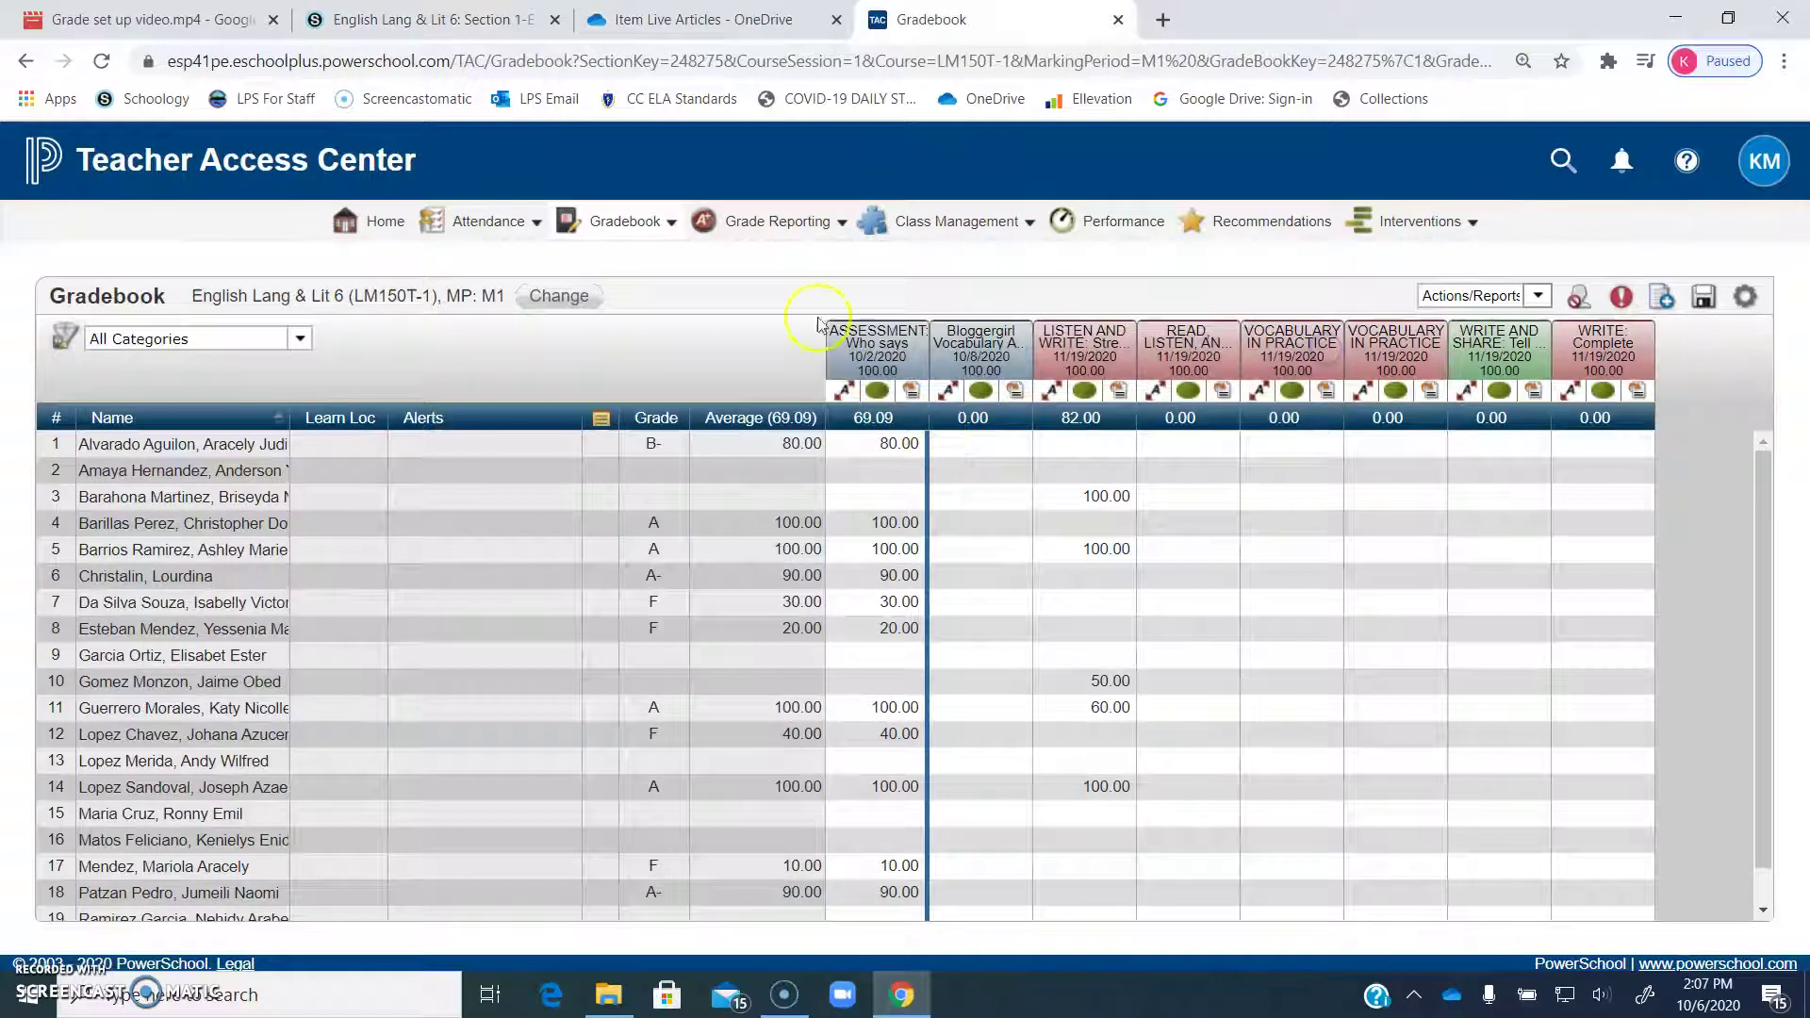
mouse_move(644, 225)
left_click(592, 335)
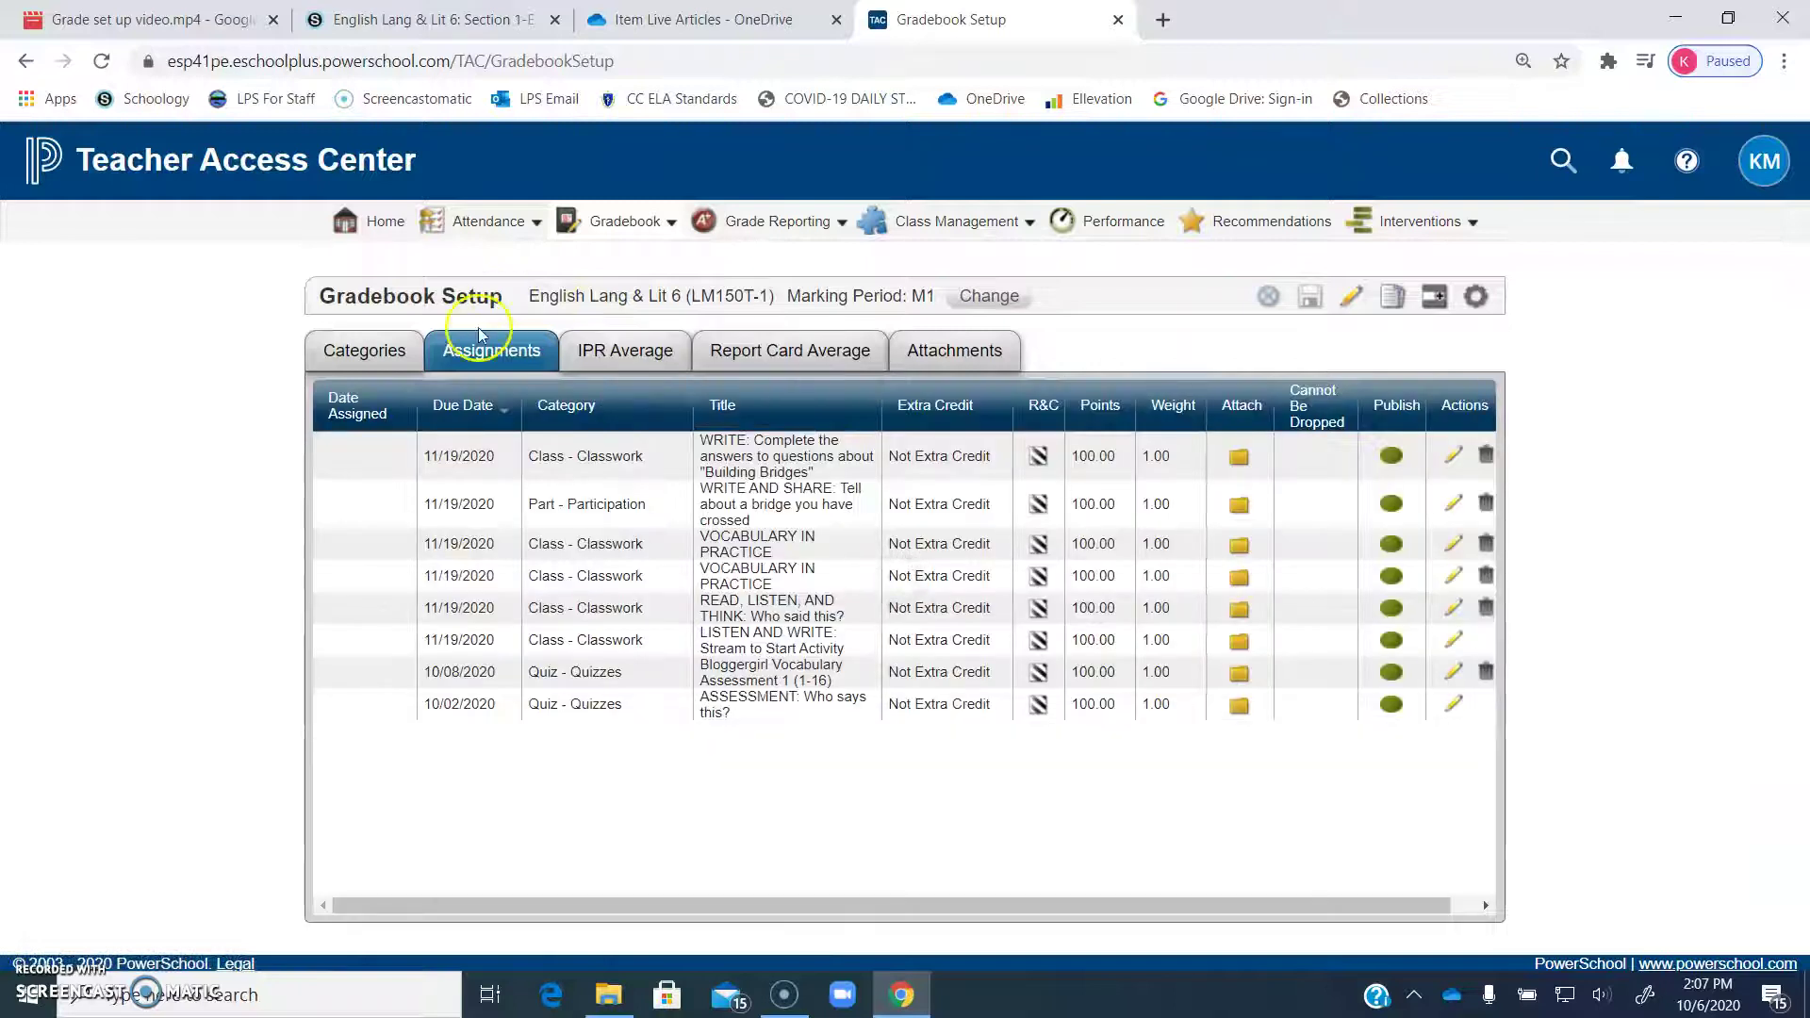
left_click(366, 364)
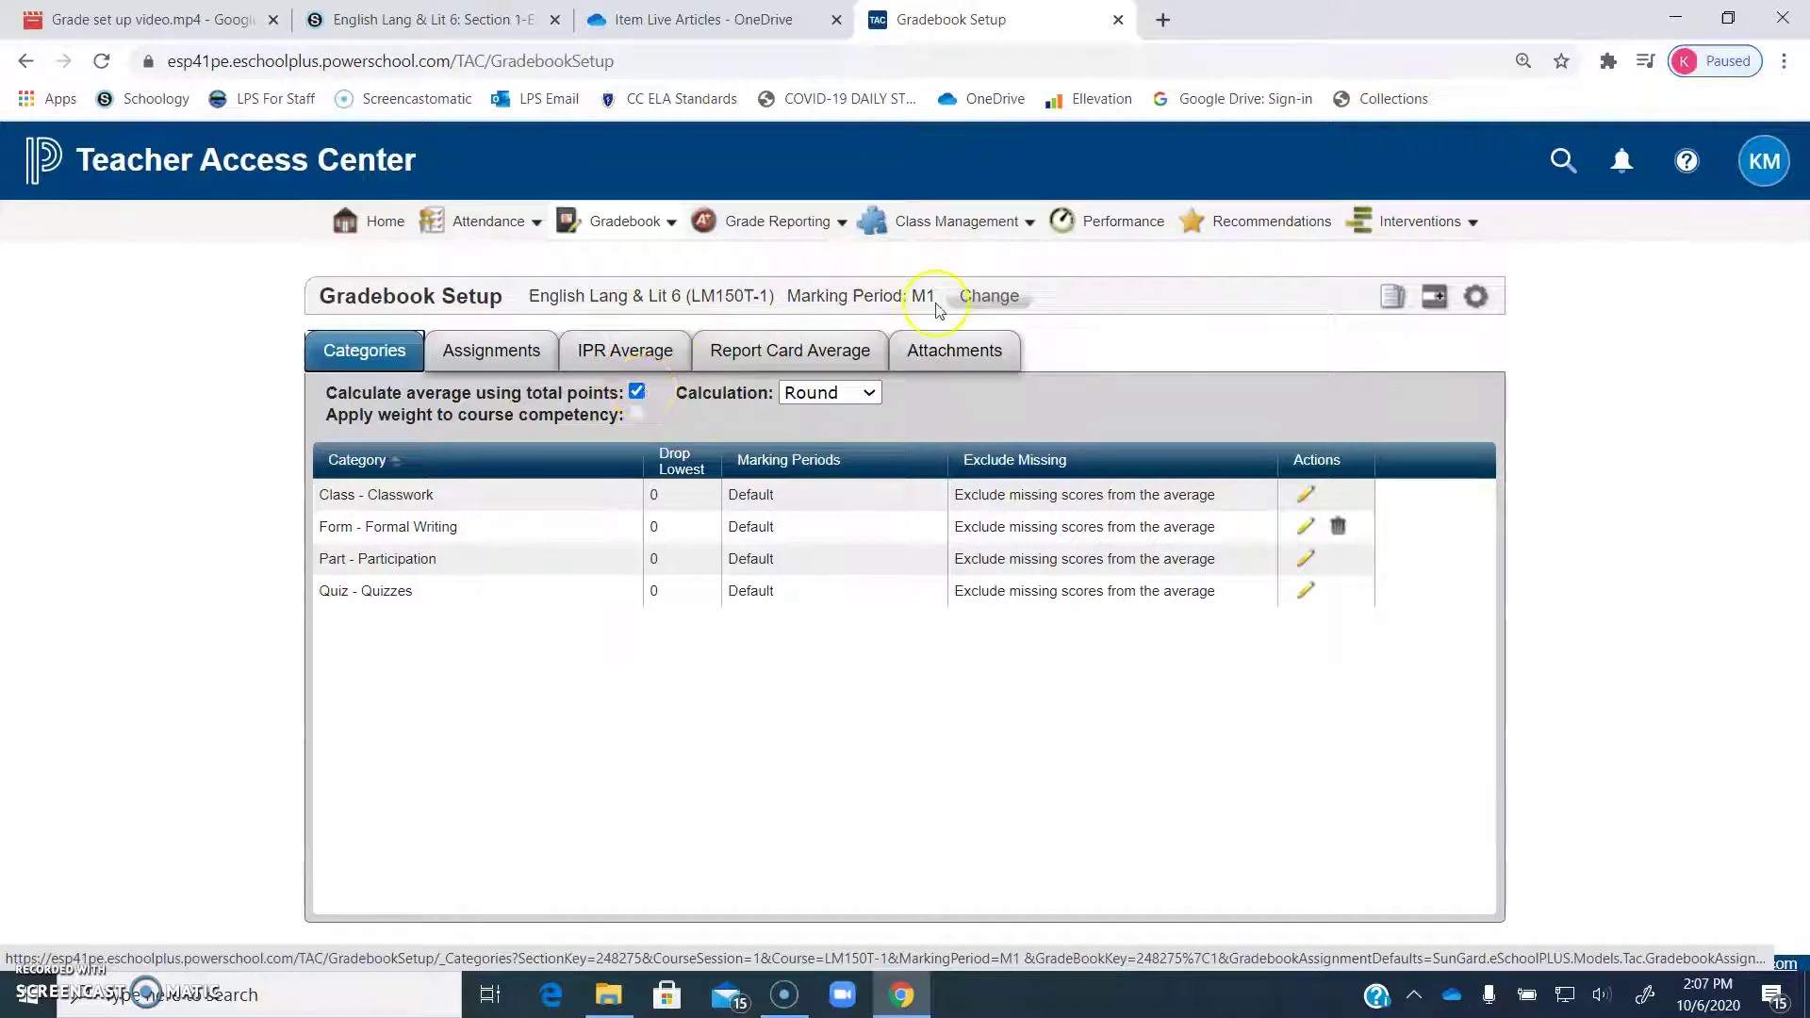
- Confirm period E as the class and list its Classwork, Formal Writing, Participation and Quizzes categories
left_click(995, 290)
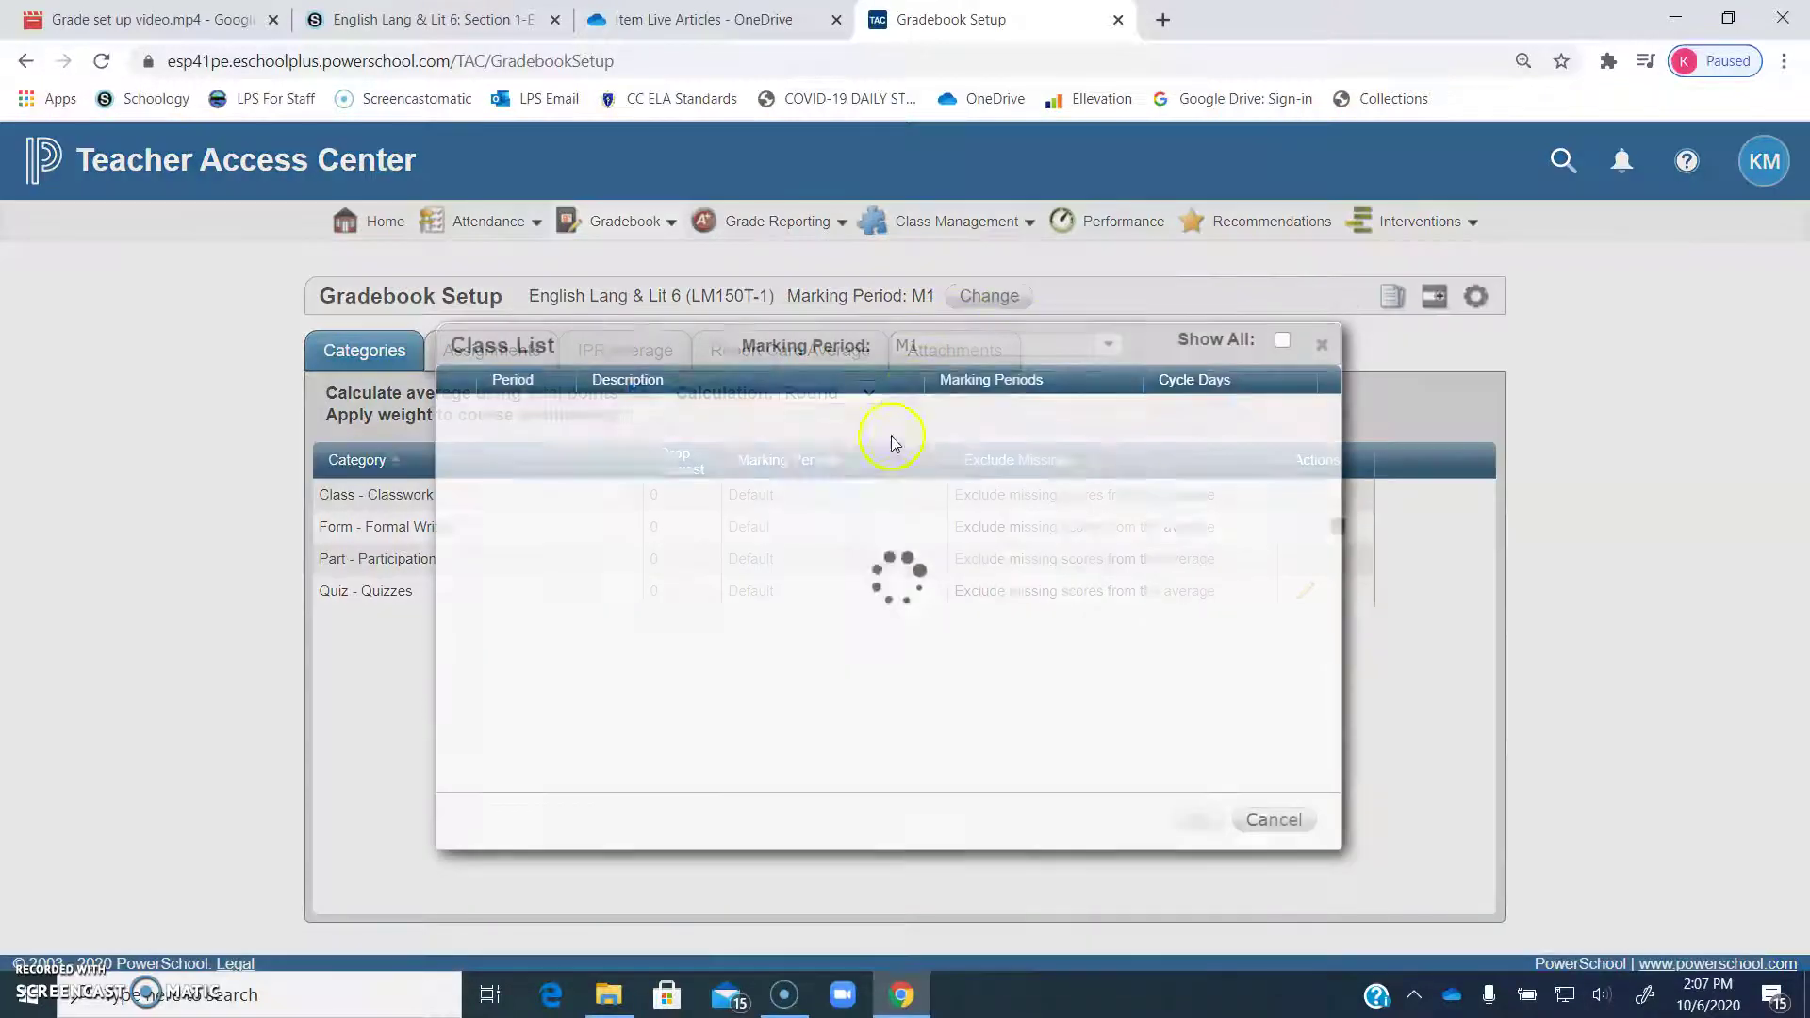
left_click(1205, 819)
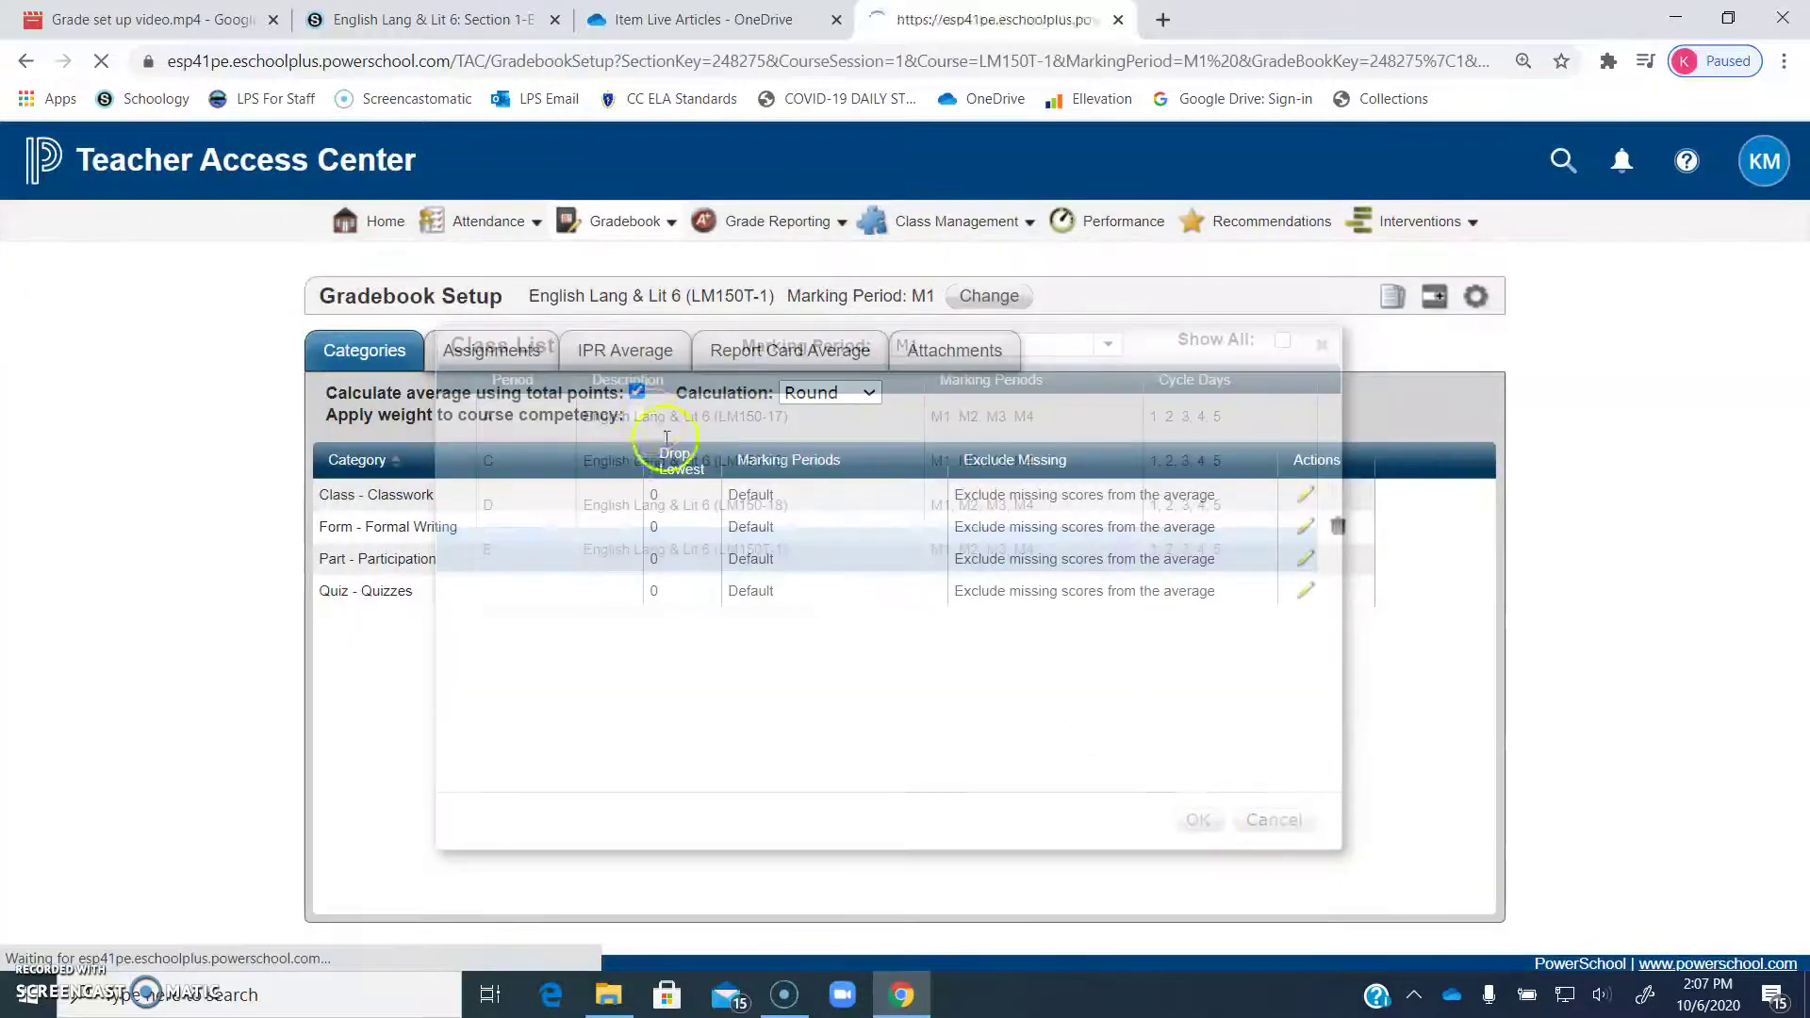
left_click(364, 351)
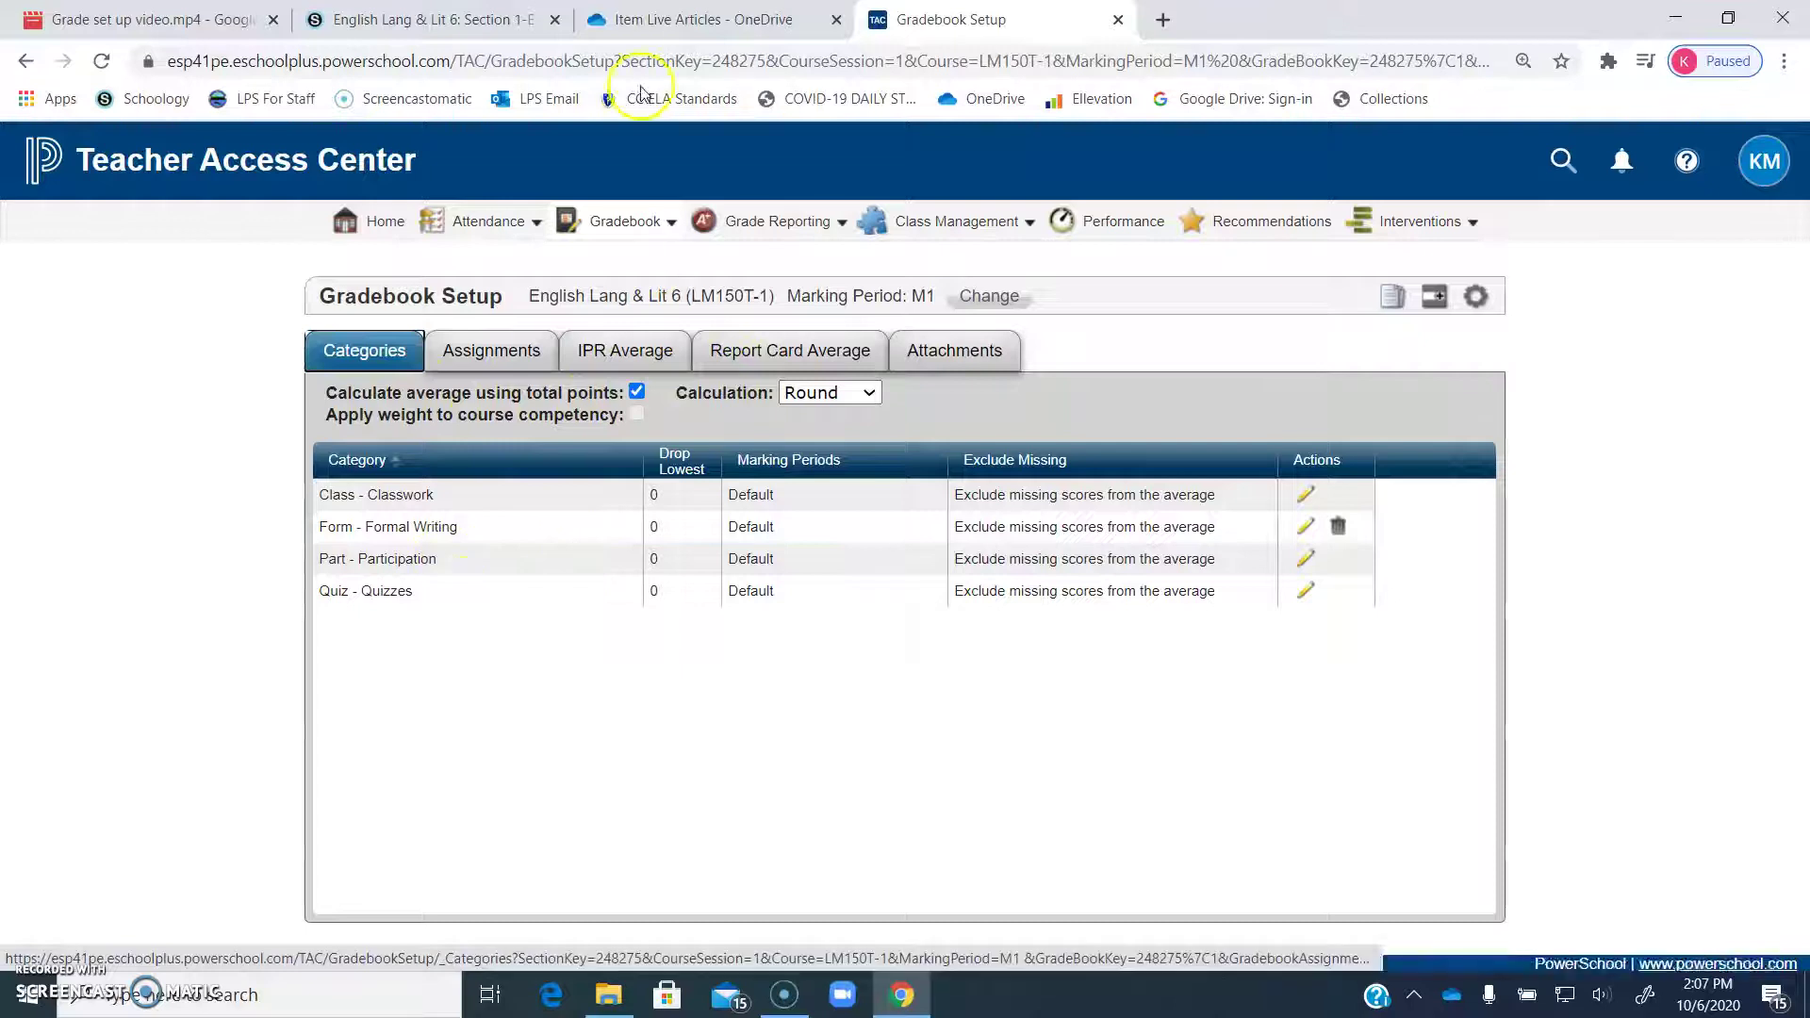
- Back in Schoology, scroll through Section 1-E's Define Categories table of included categories
left_click(467, 19)
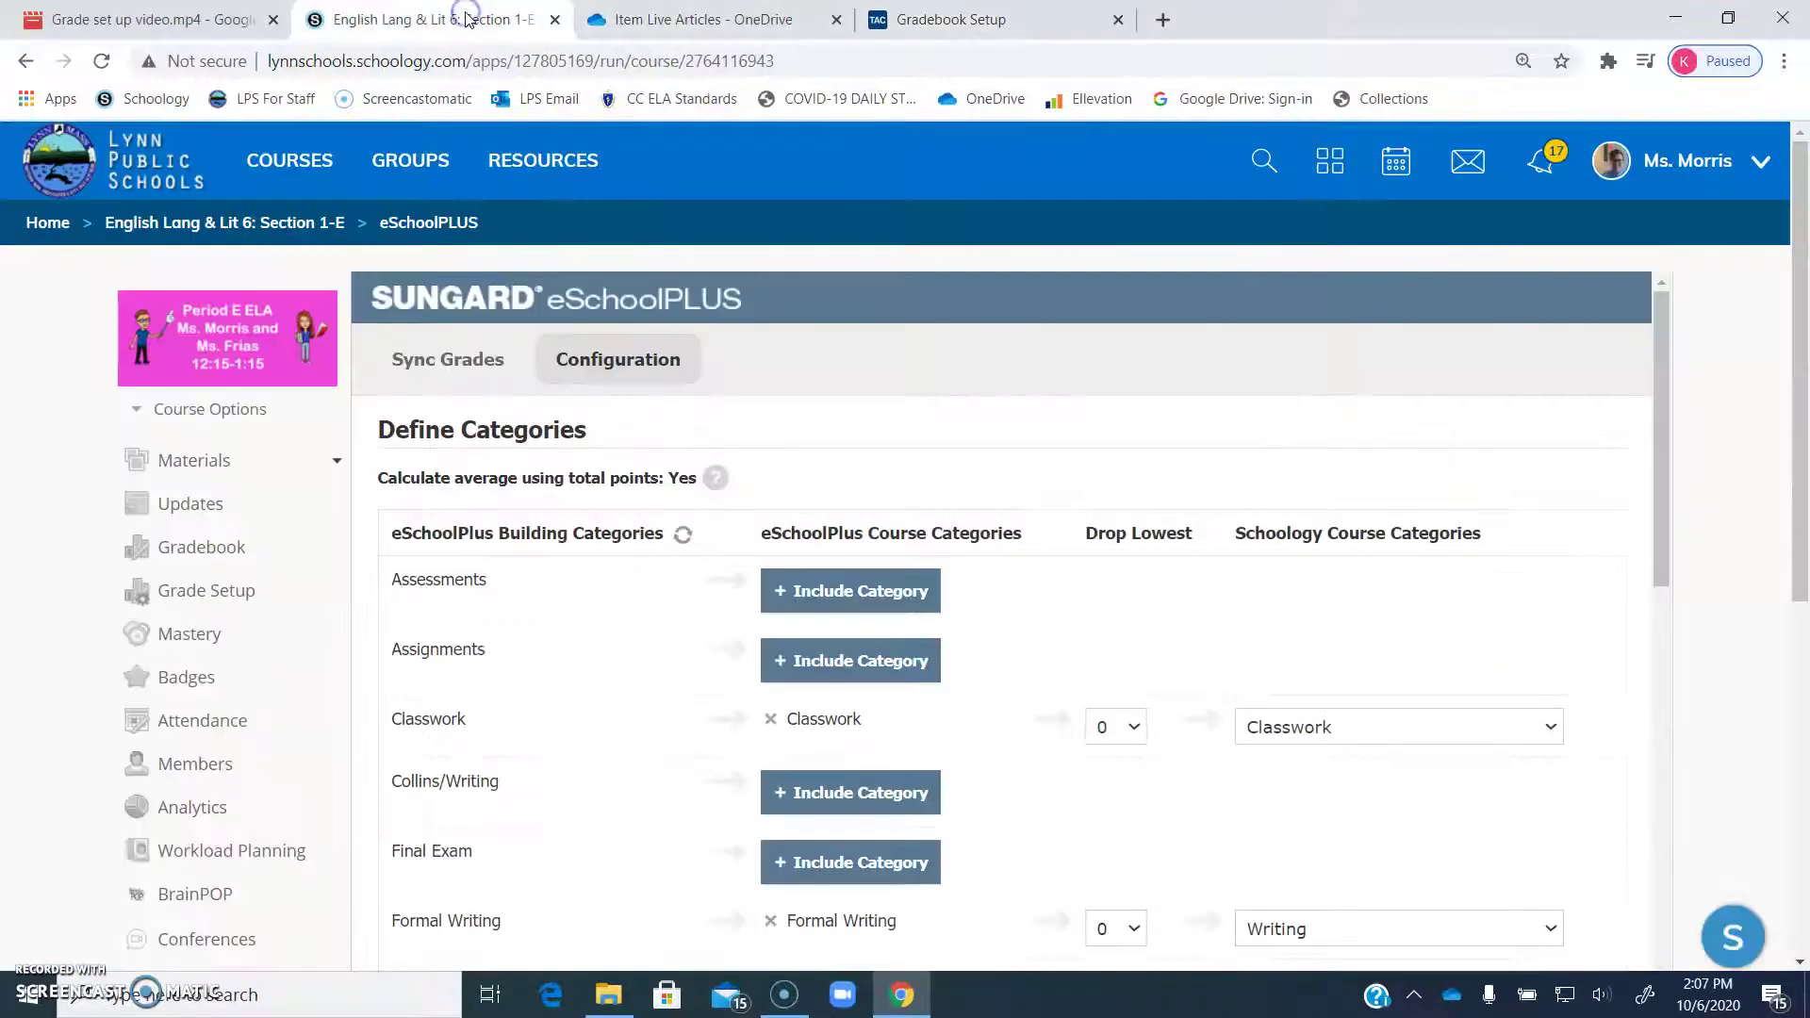
scroll(1020, 436, "down", 1)
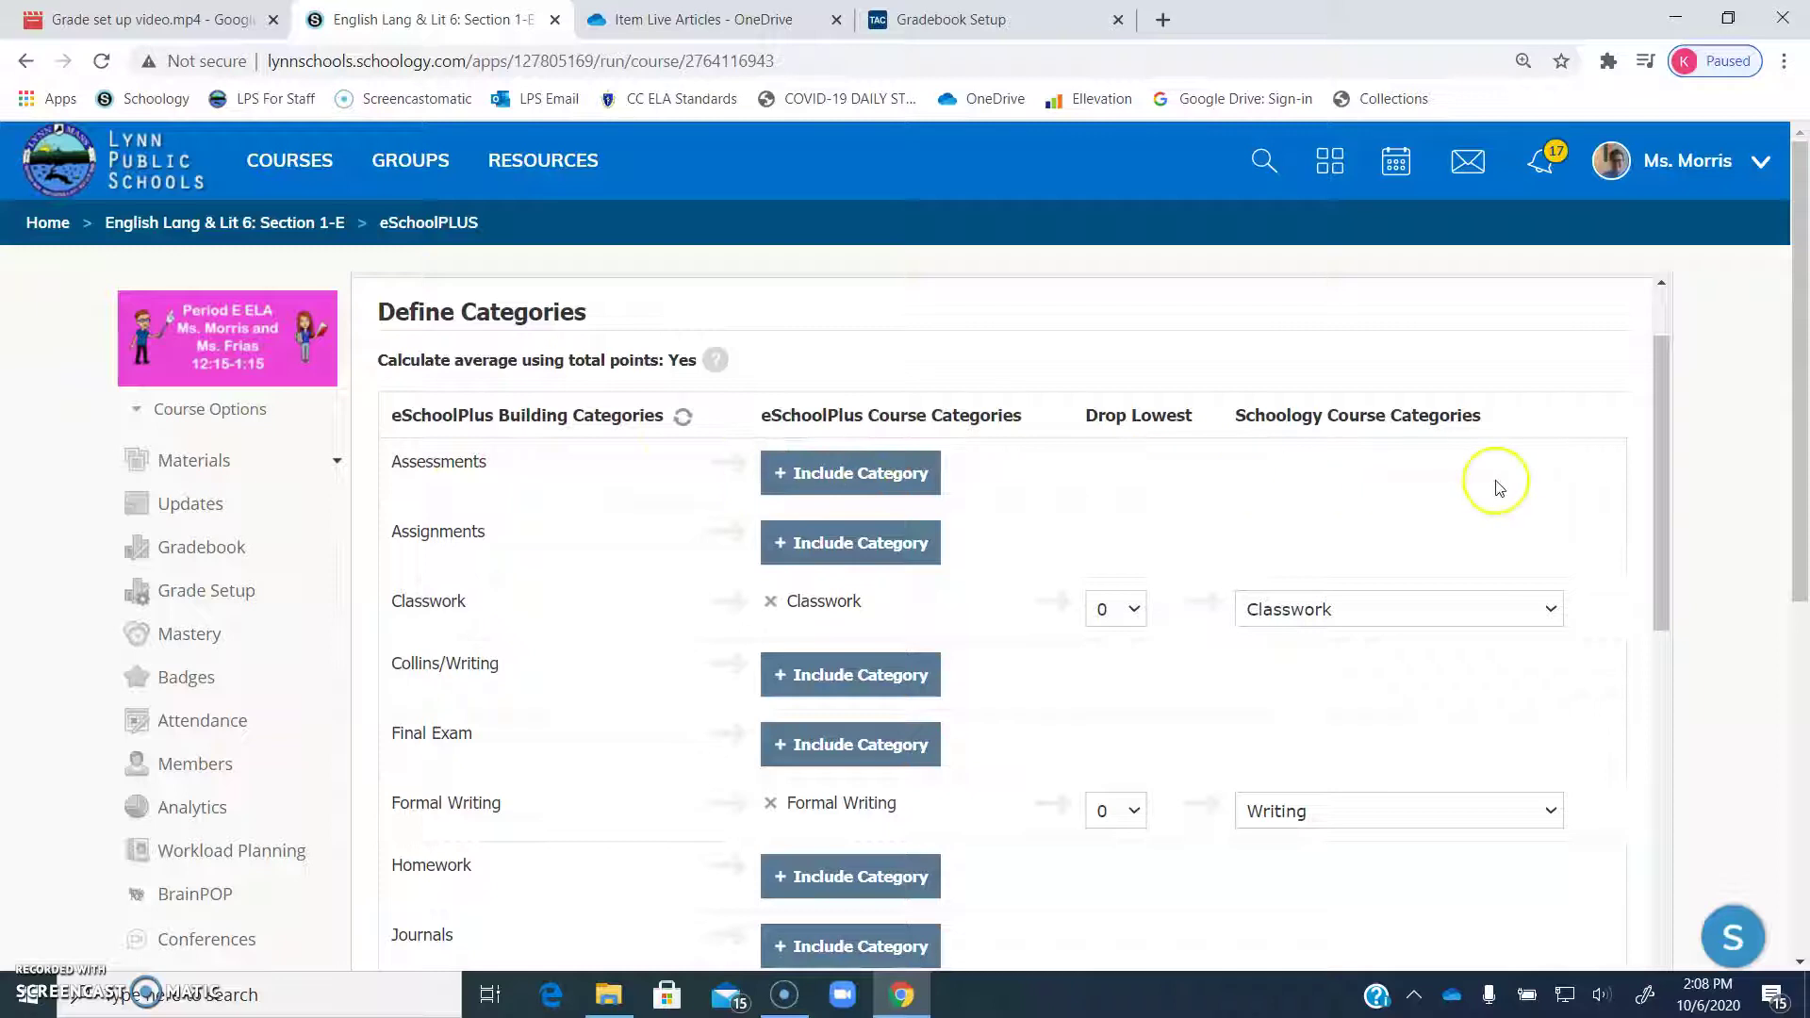
scroll(597, 533, "down", 2)
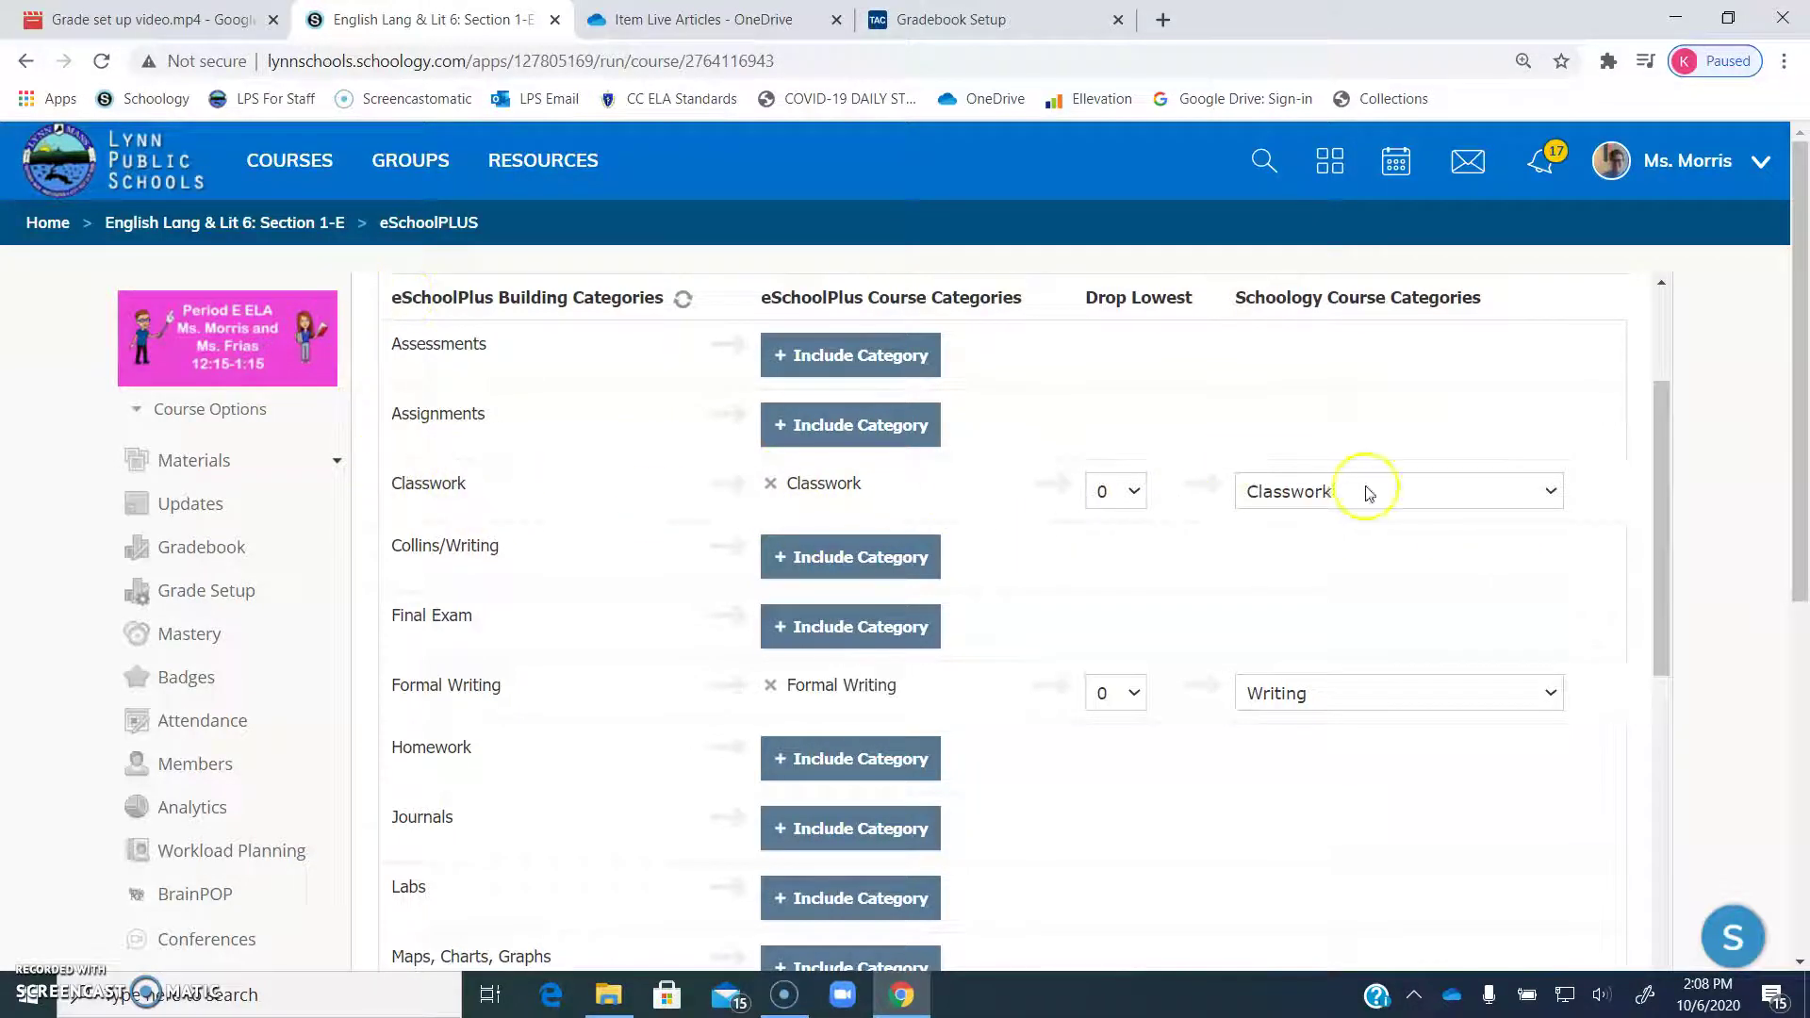
left_click(790, 425)
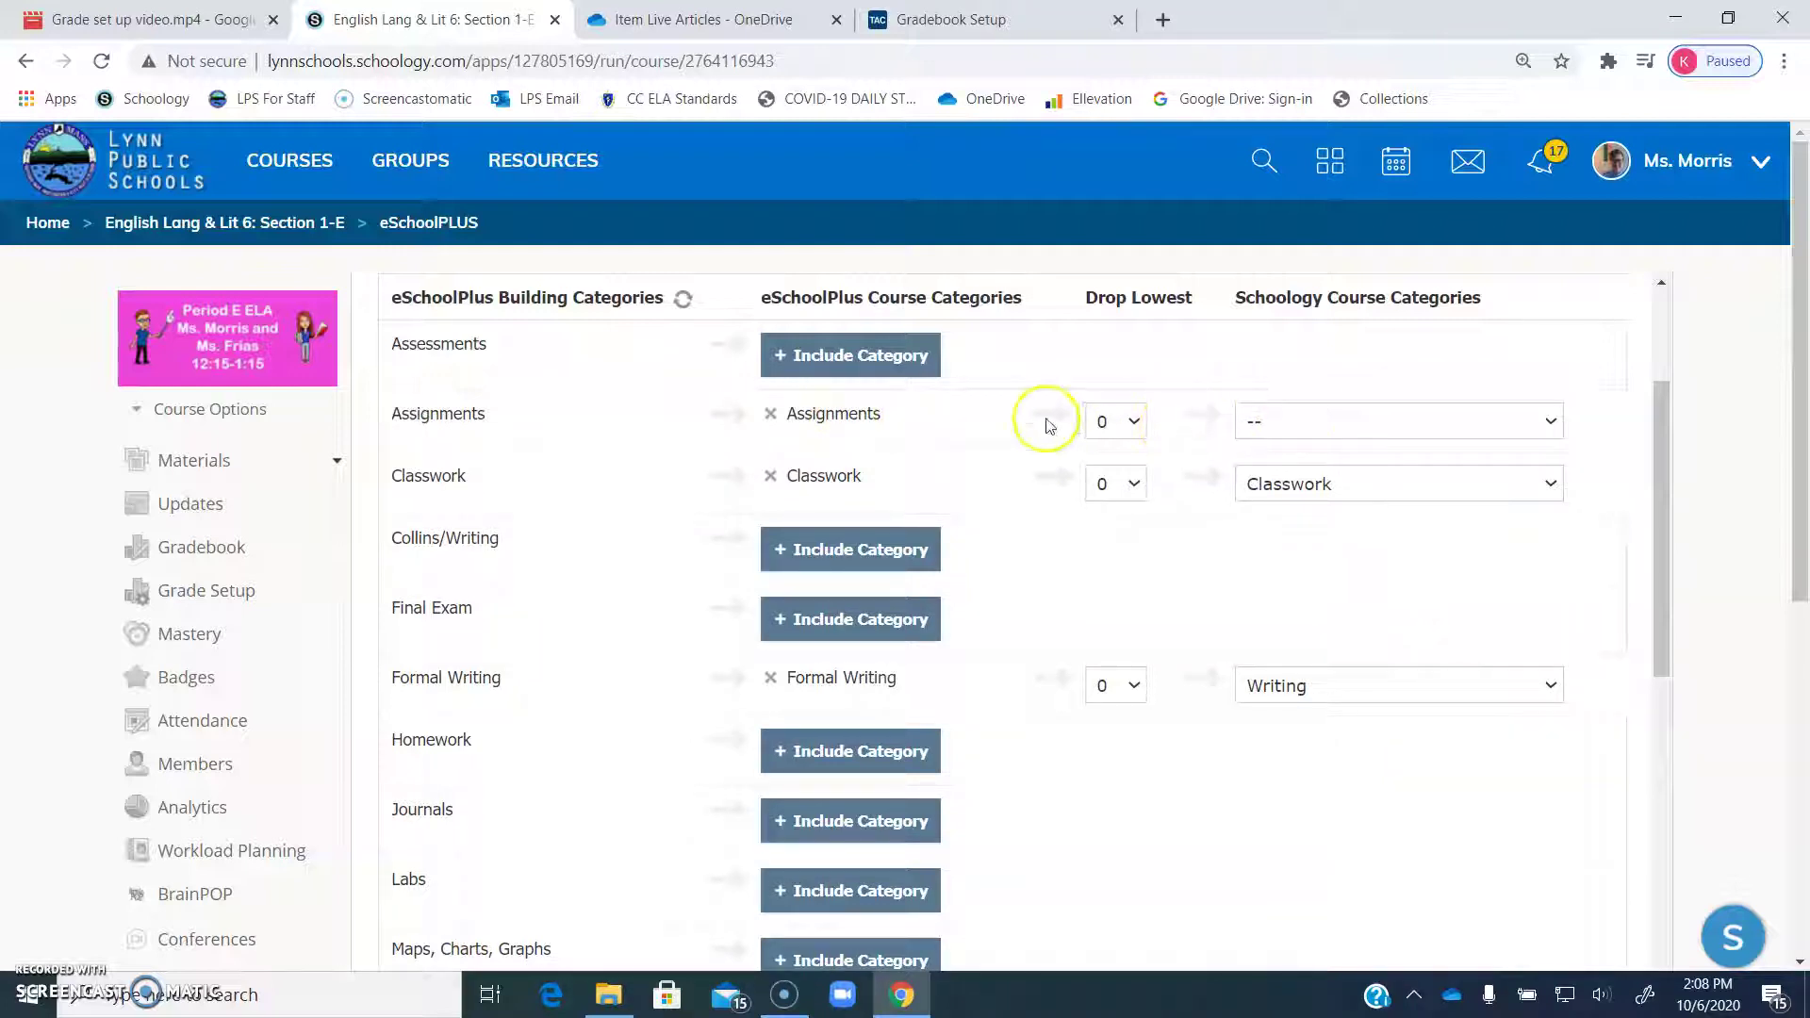
left_click(1289, 431)
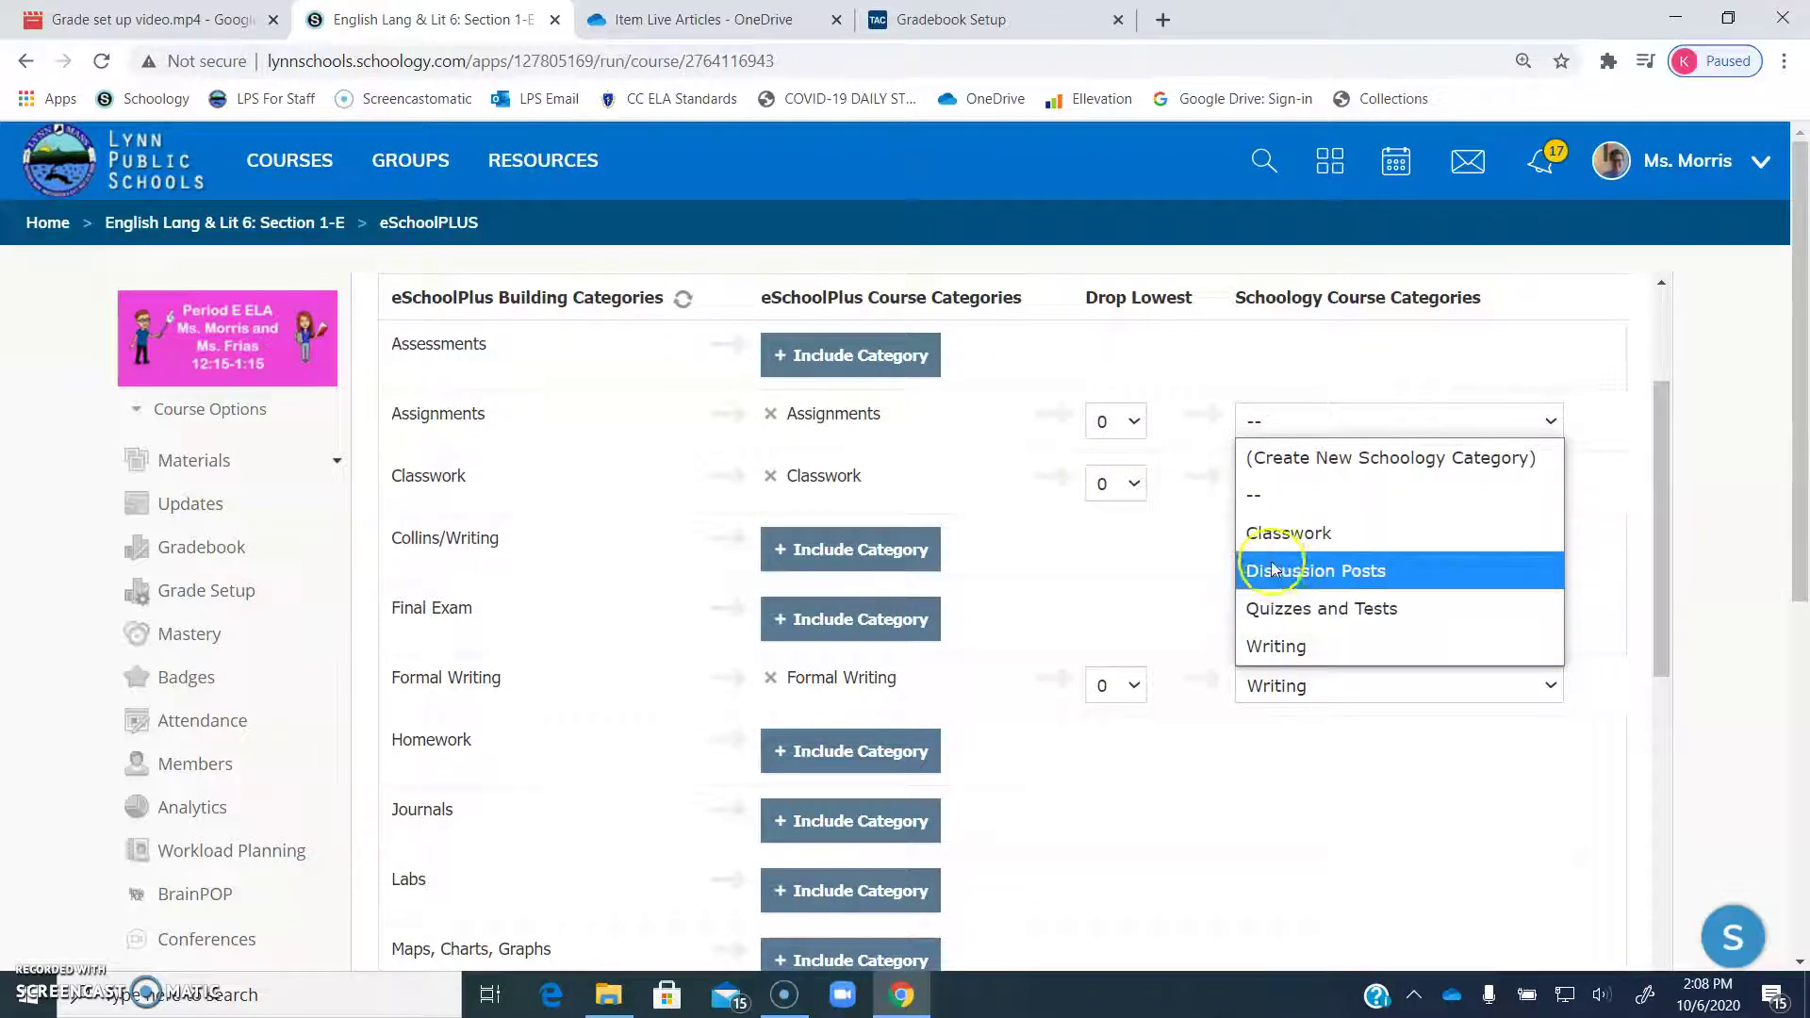
left_click(1285, 459)
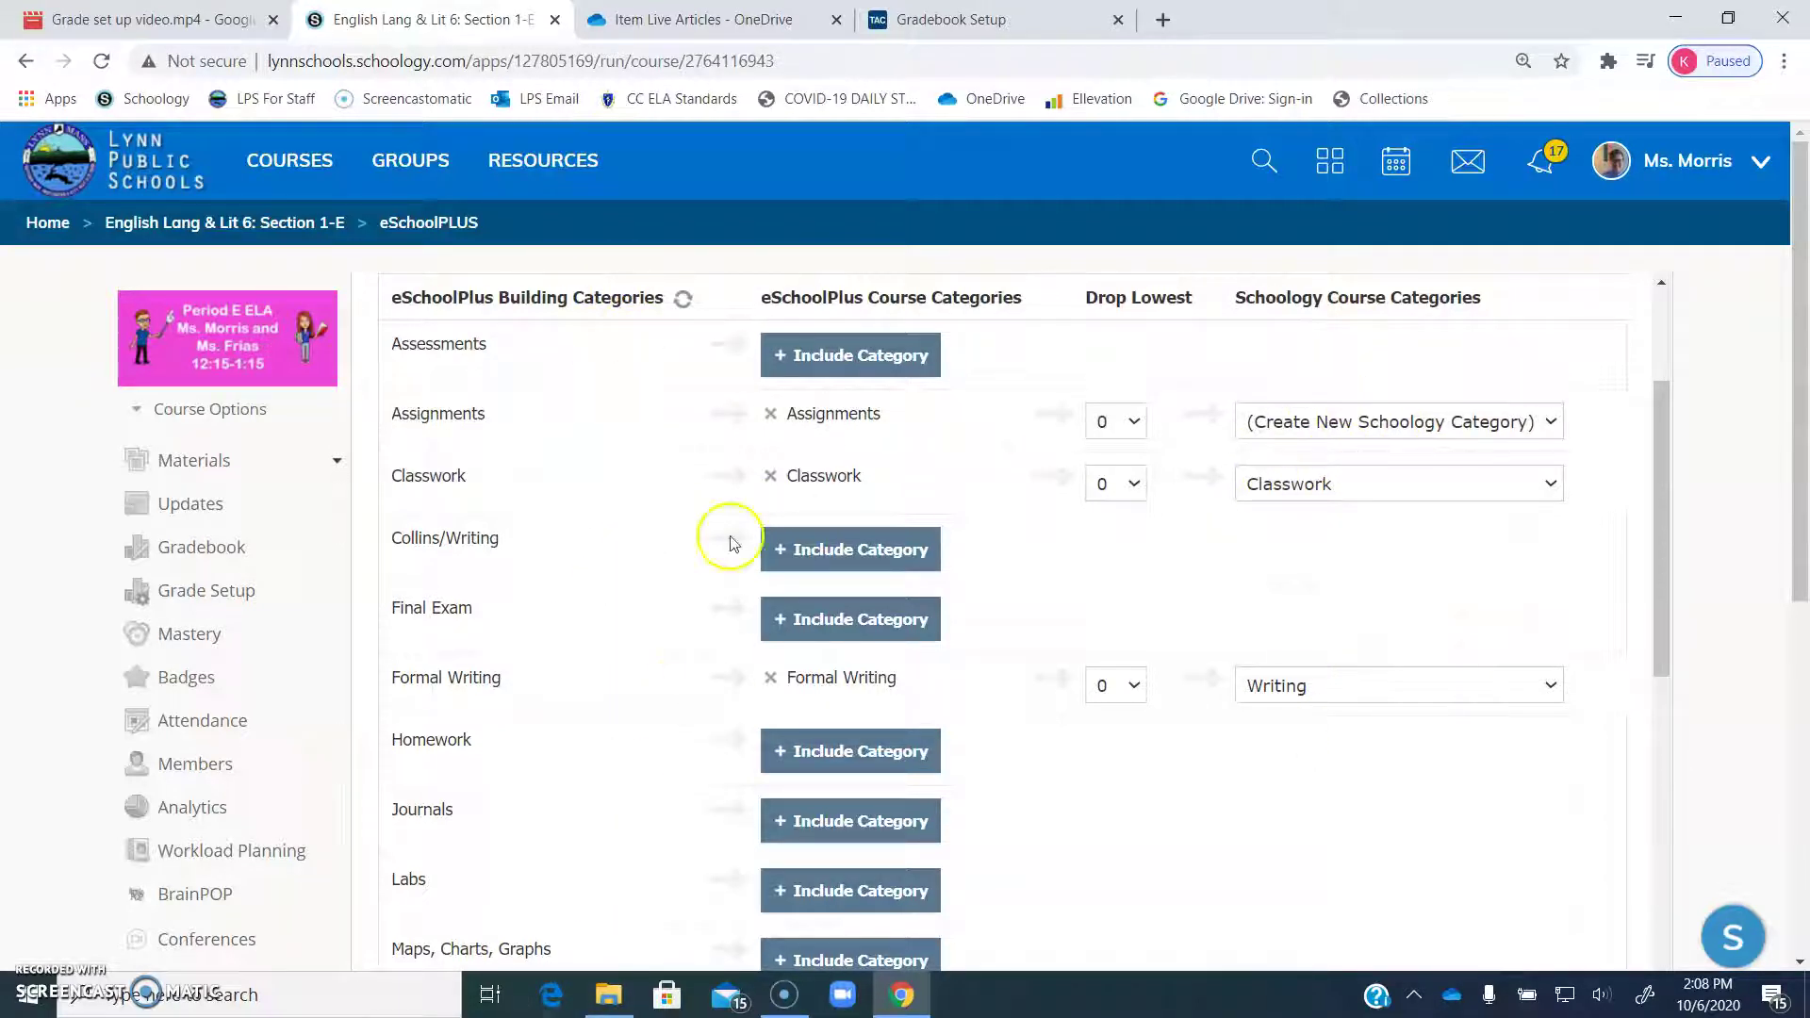
left_click(1416, 420)
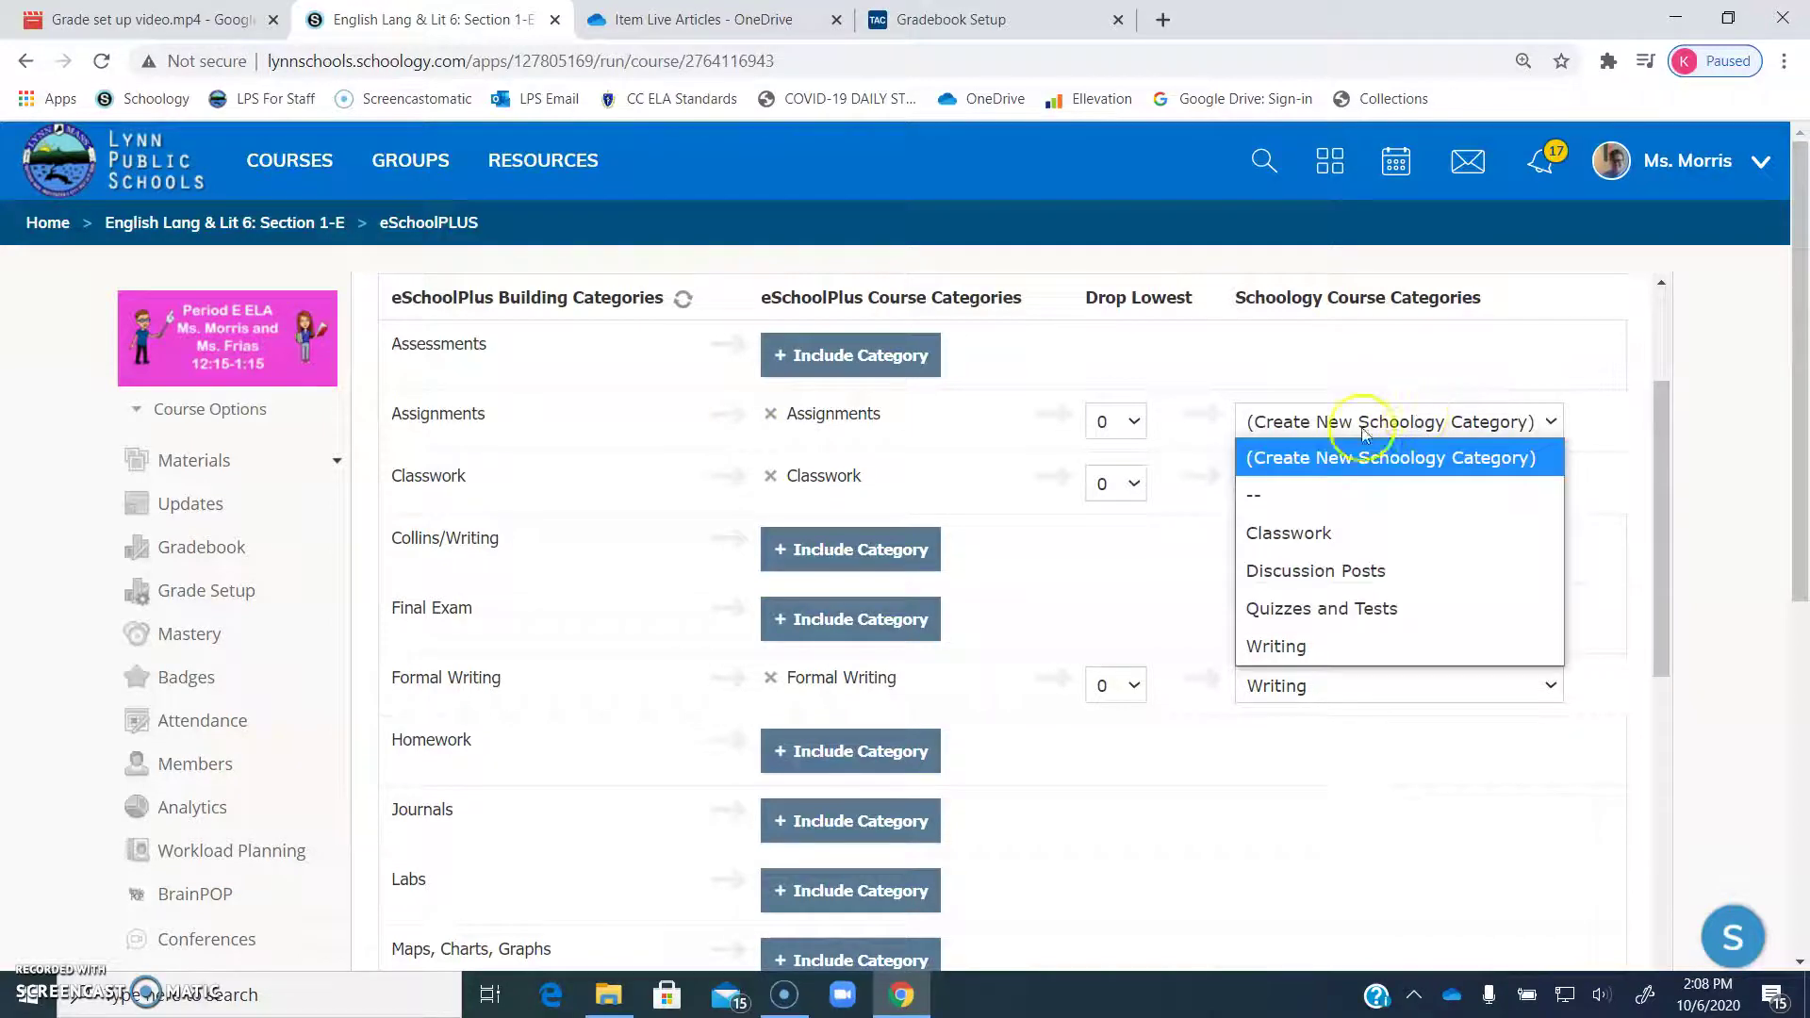
left_click(770, 415)
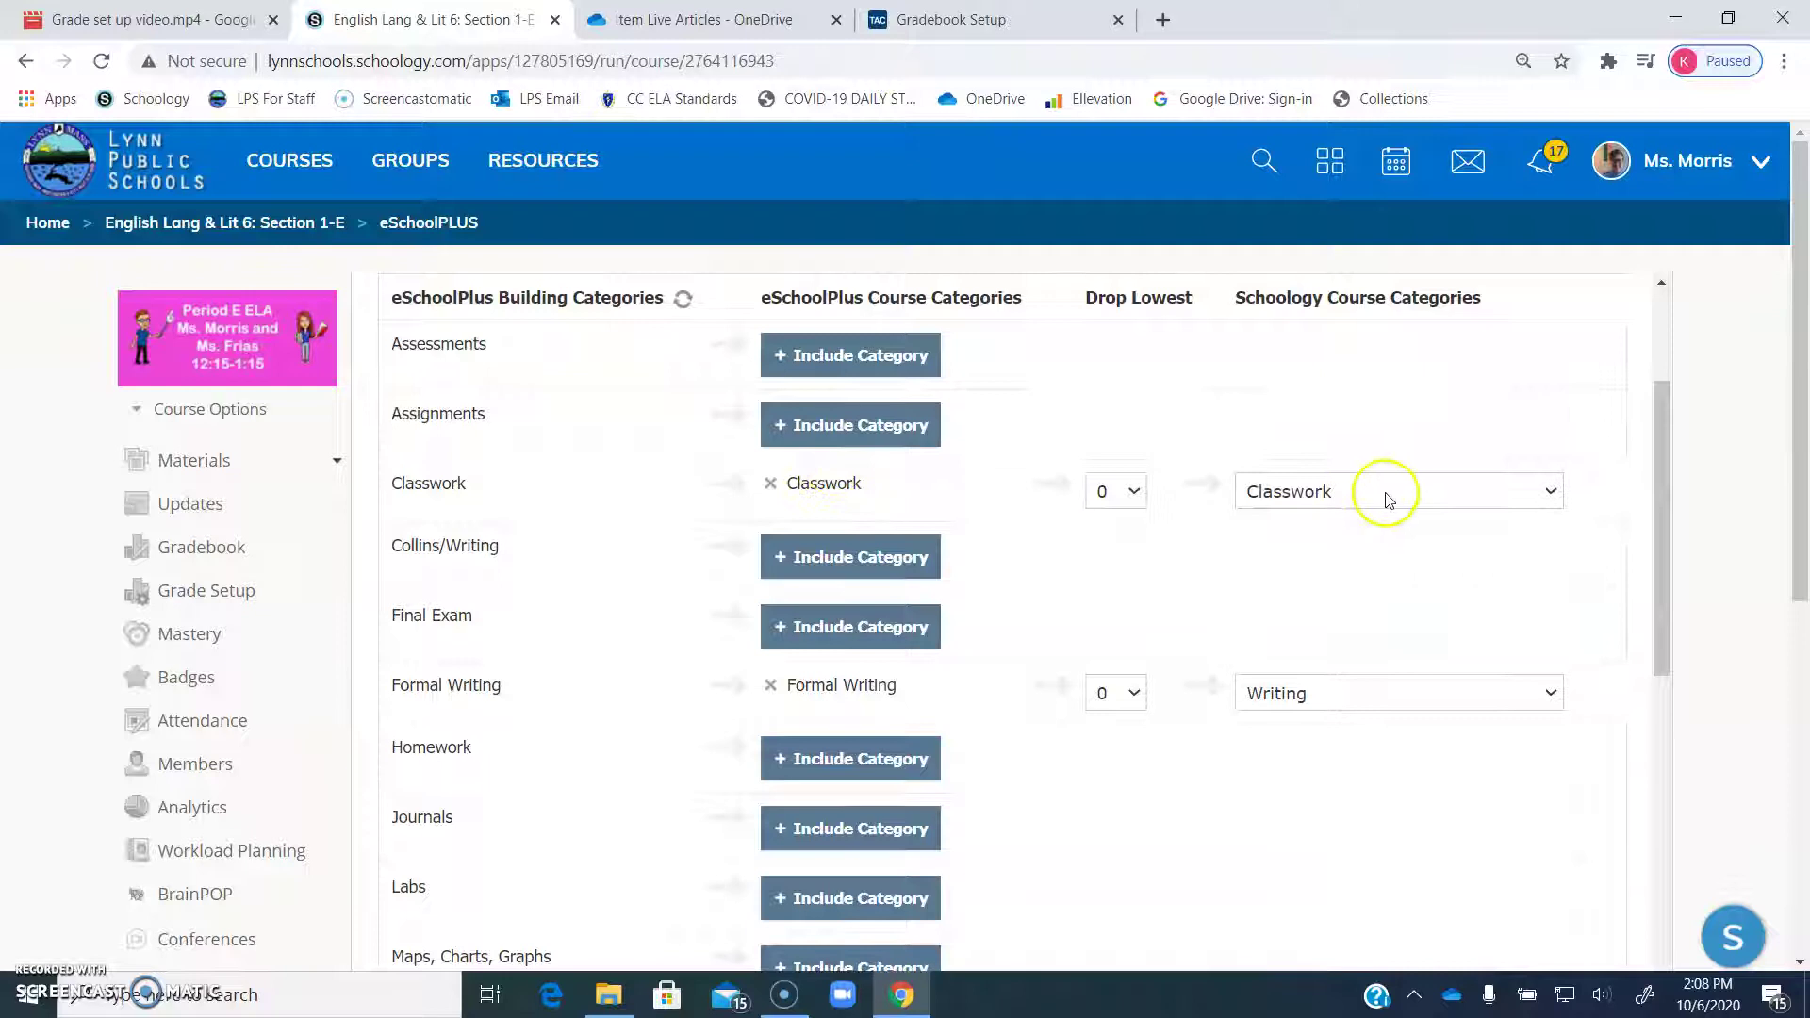
scroll(1366, 487, "down", 2)
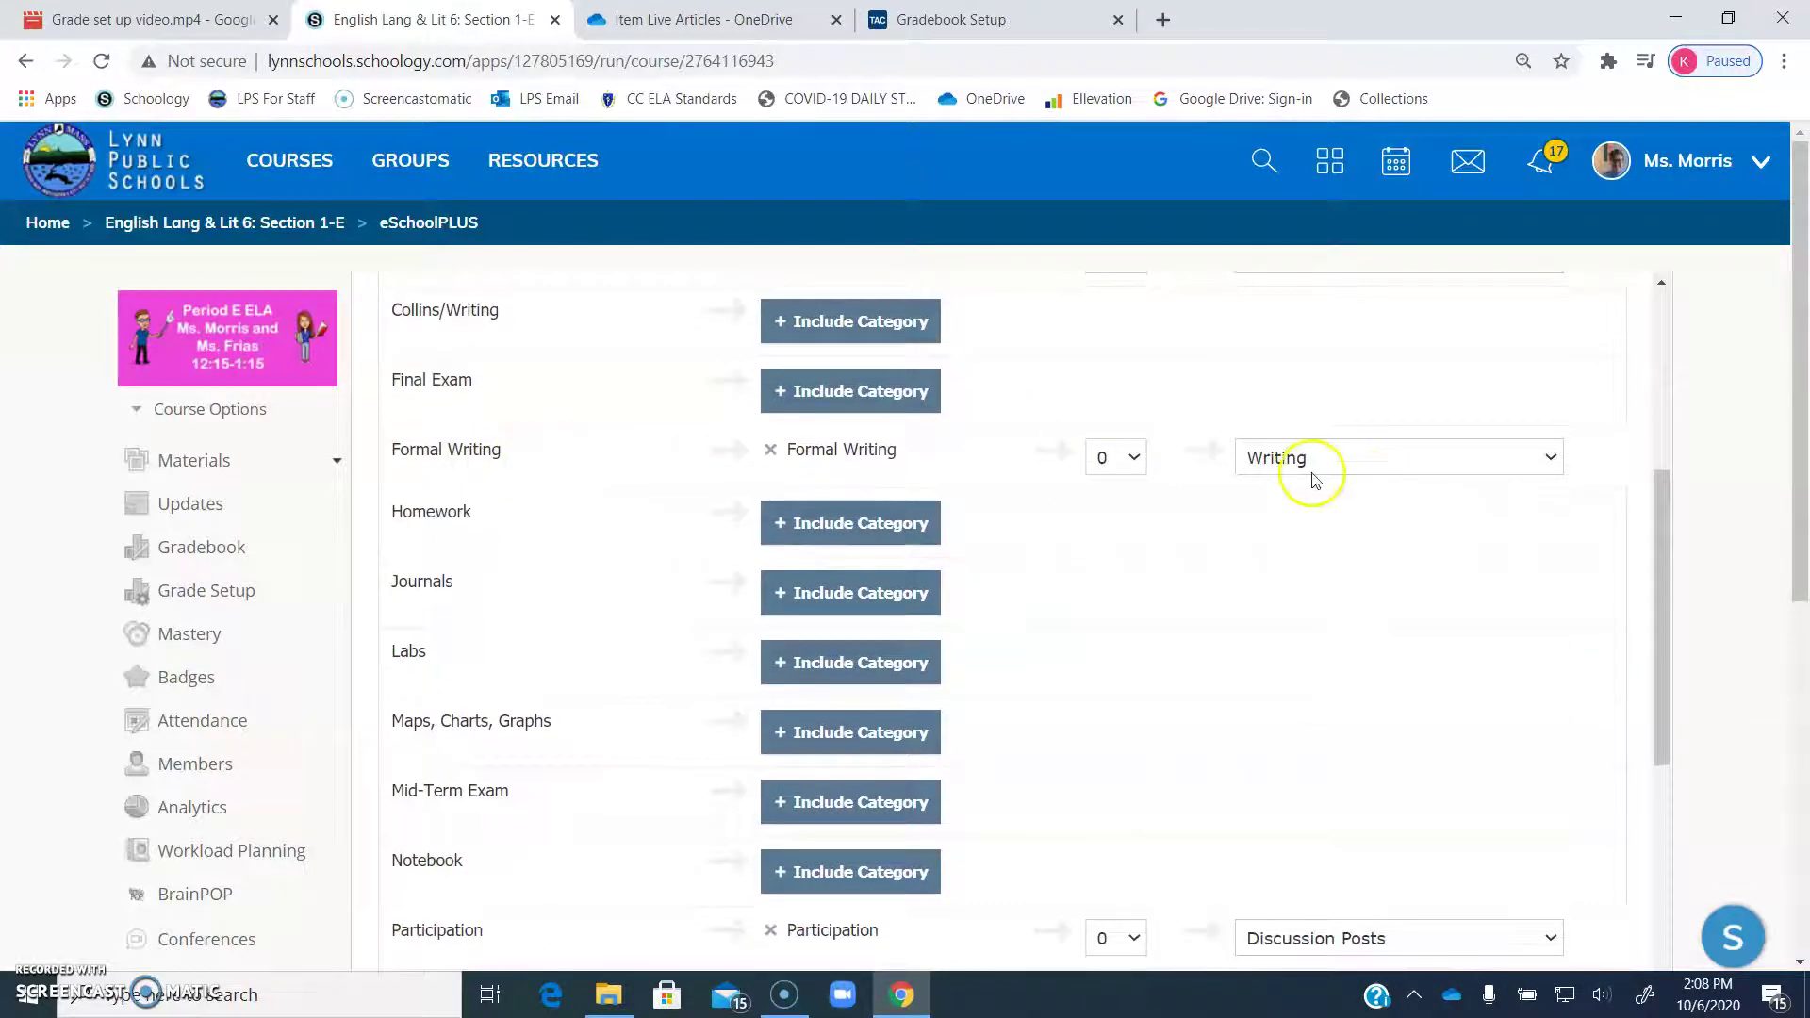
scroll(1303, 474, "down", 3)
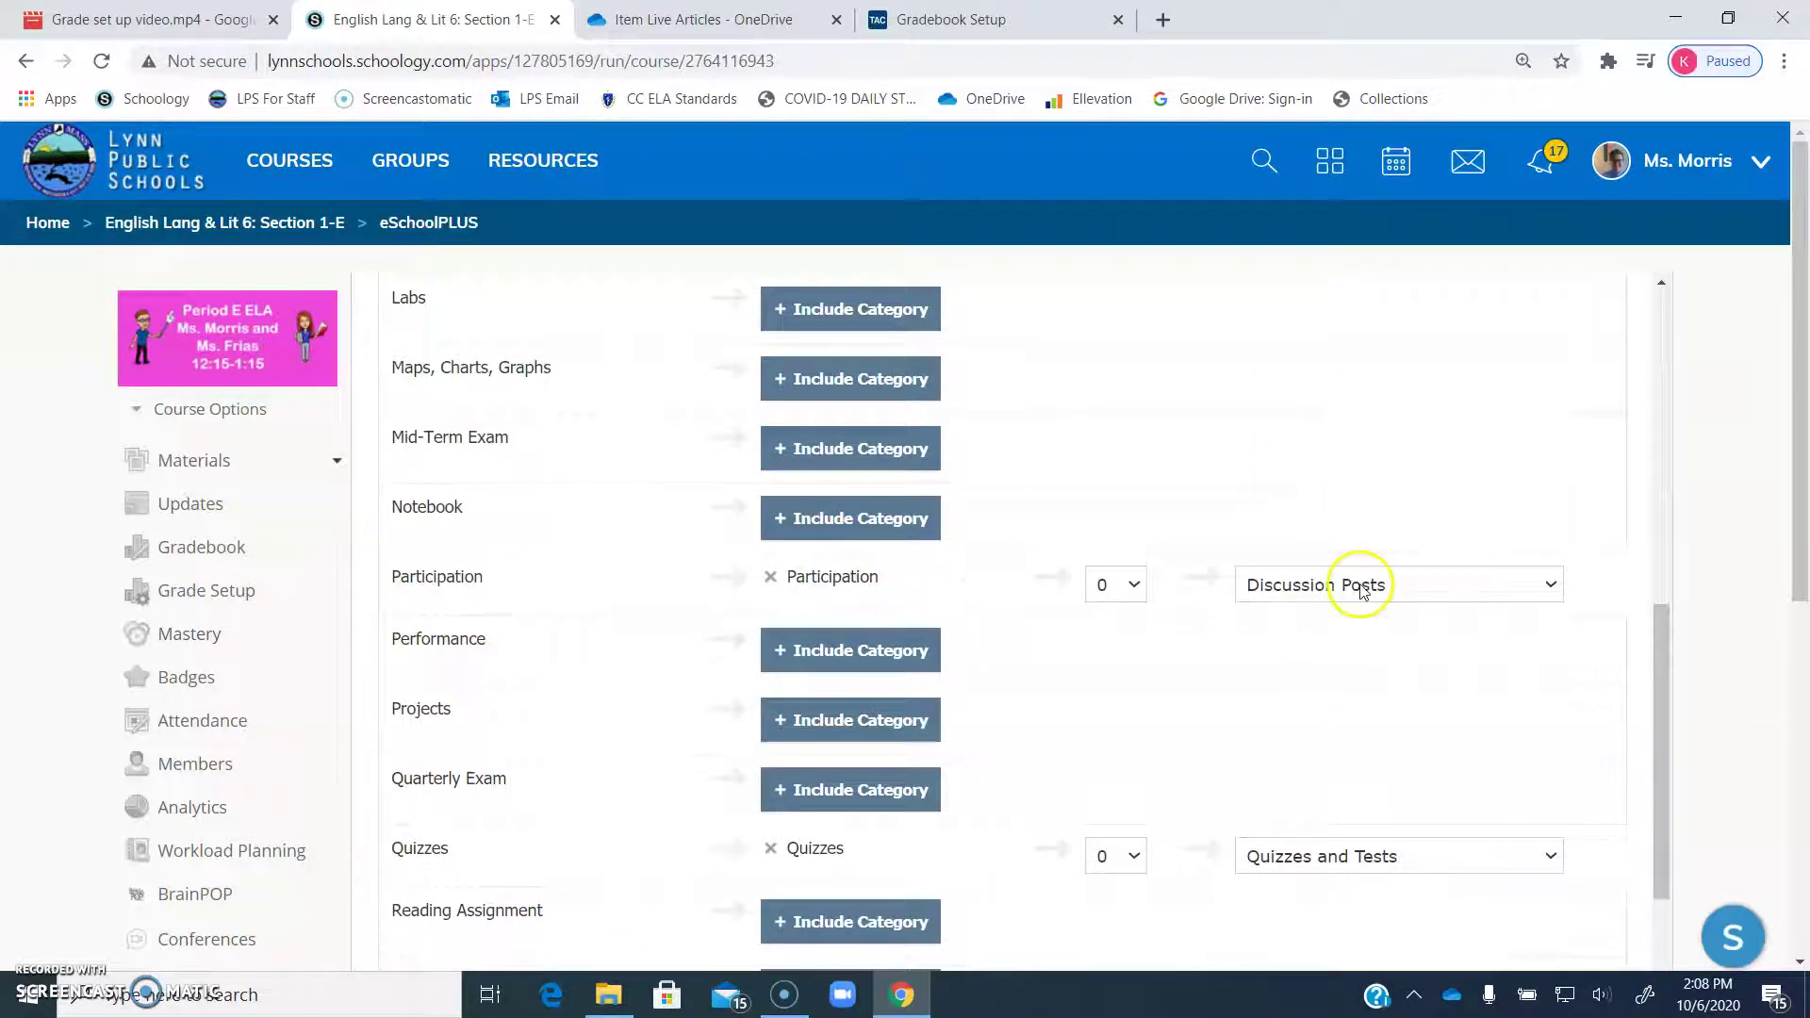
scroll(1296, 617, "down", 3)
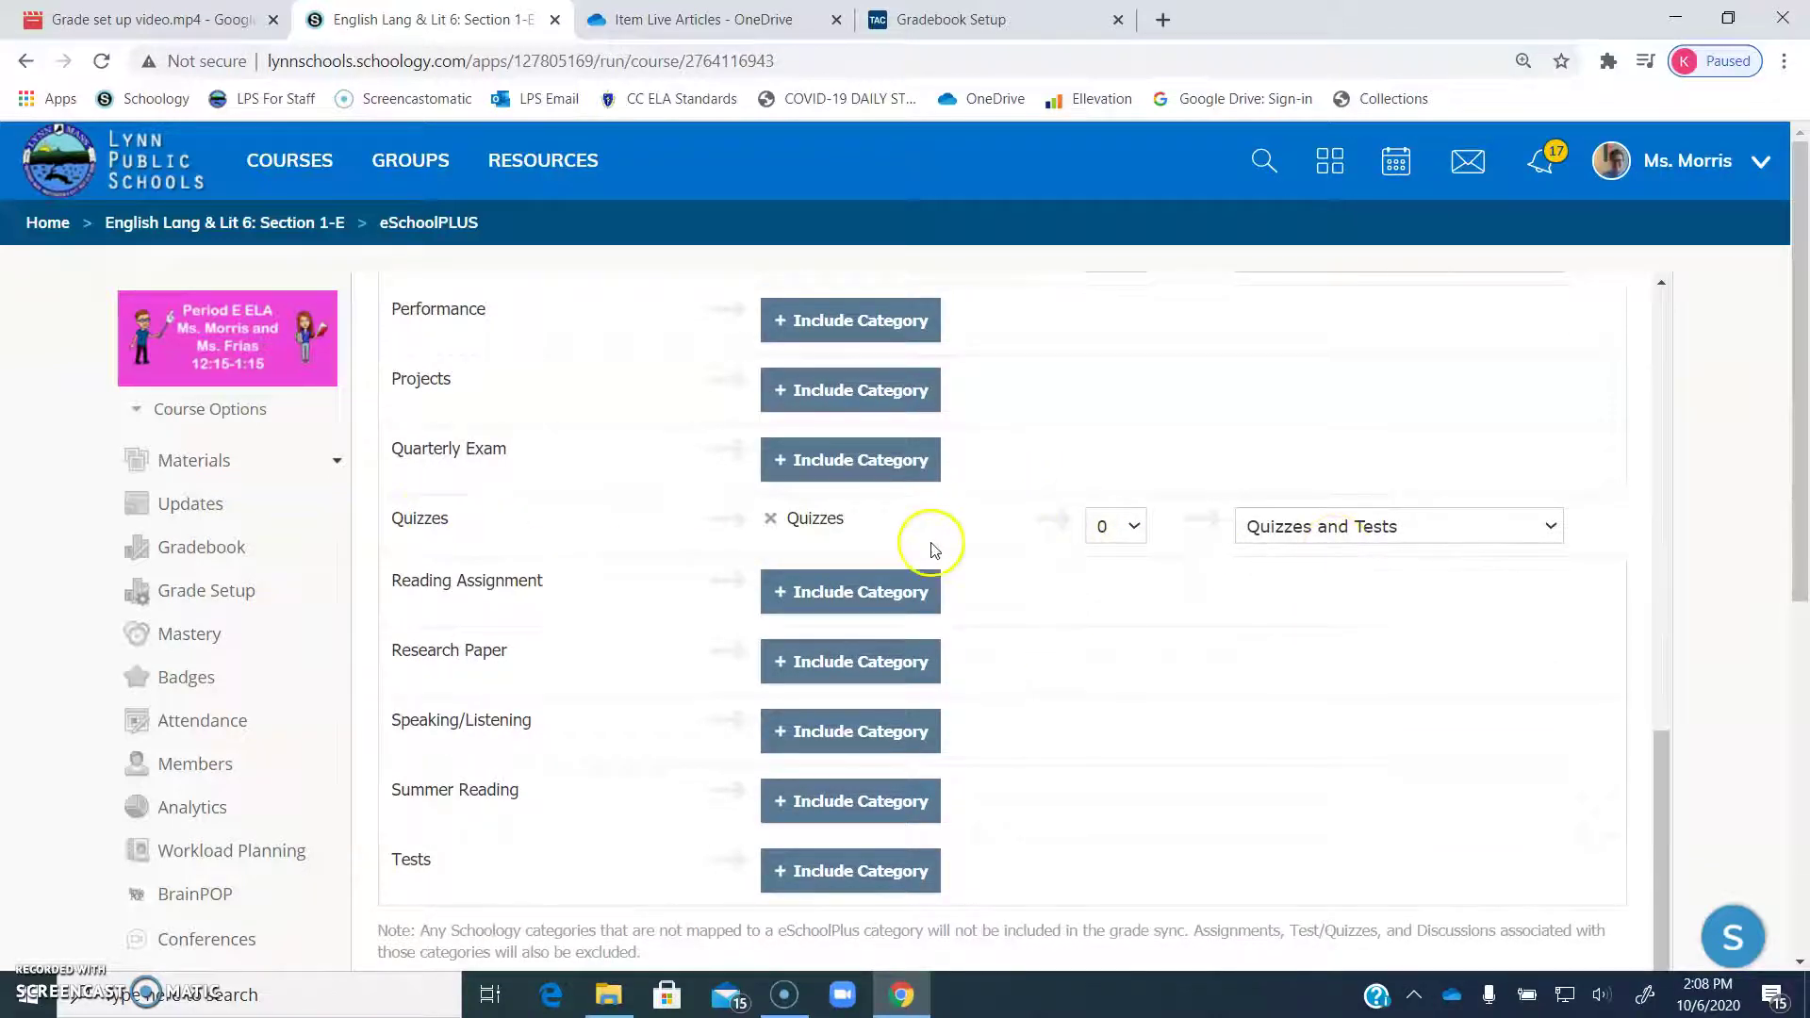
scroll(933, 547, "down", 3)
scroll(958, 553, "up", 10)
scroll(1058, 553, "up", 2)
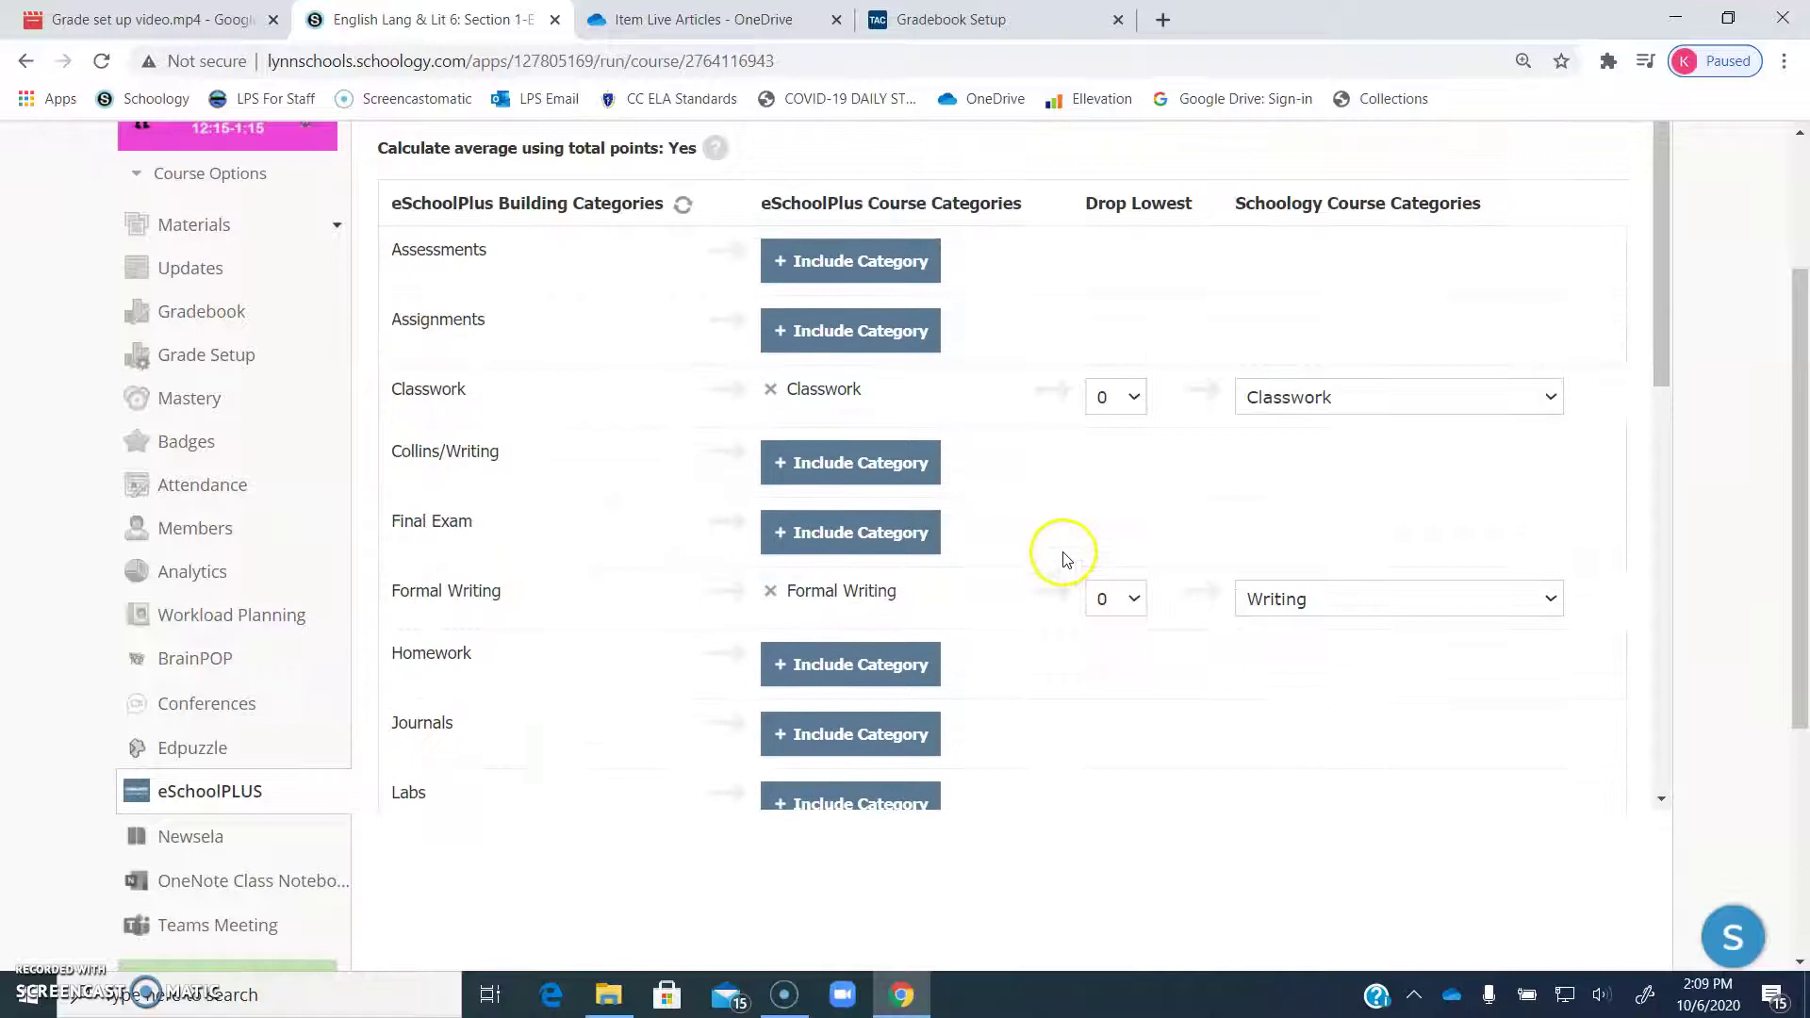
scroll(1059, 554, "down", 12)
- Save the mappings (Classwork to Classwork, Formal Writing to Writing) and check the saved confirmation
left_click(518, 764)
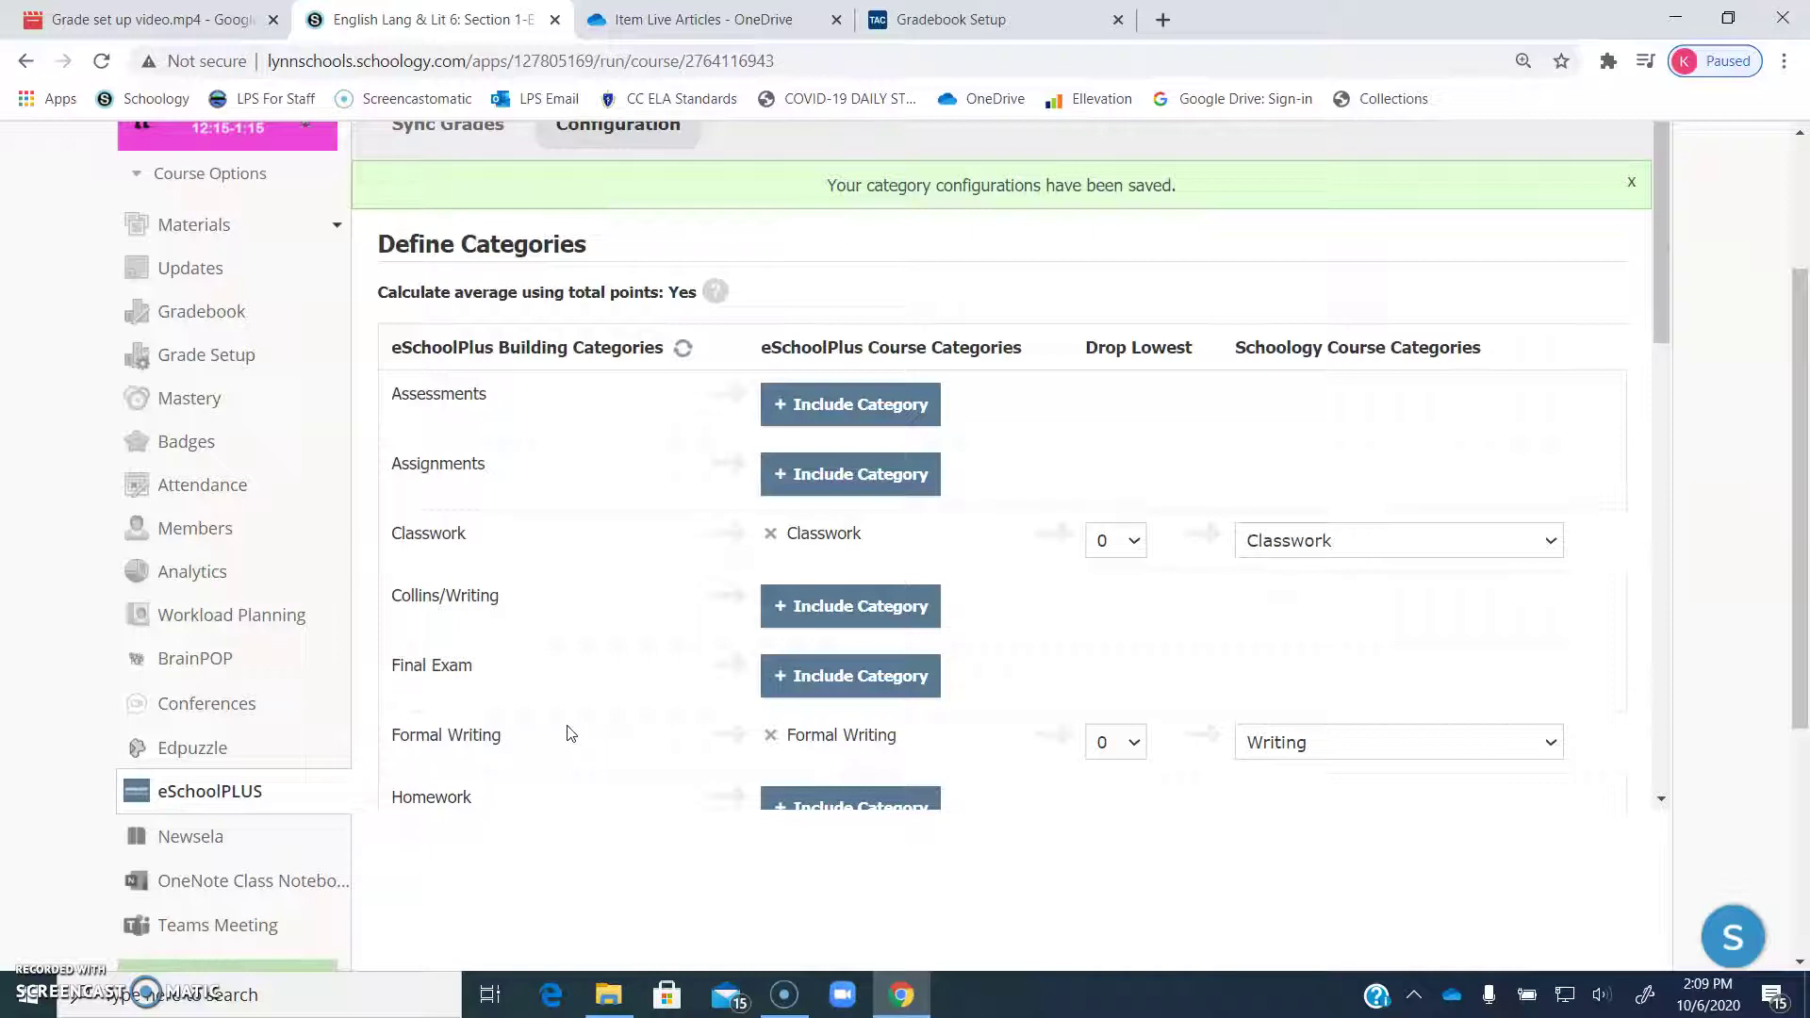
scroll(573, 721, "up", 3)
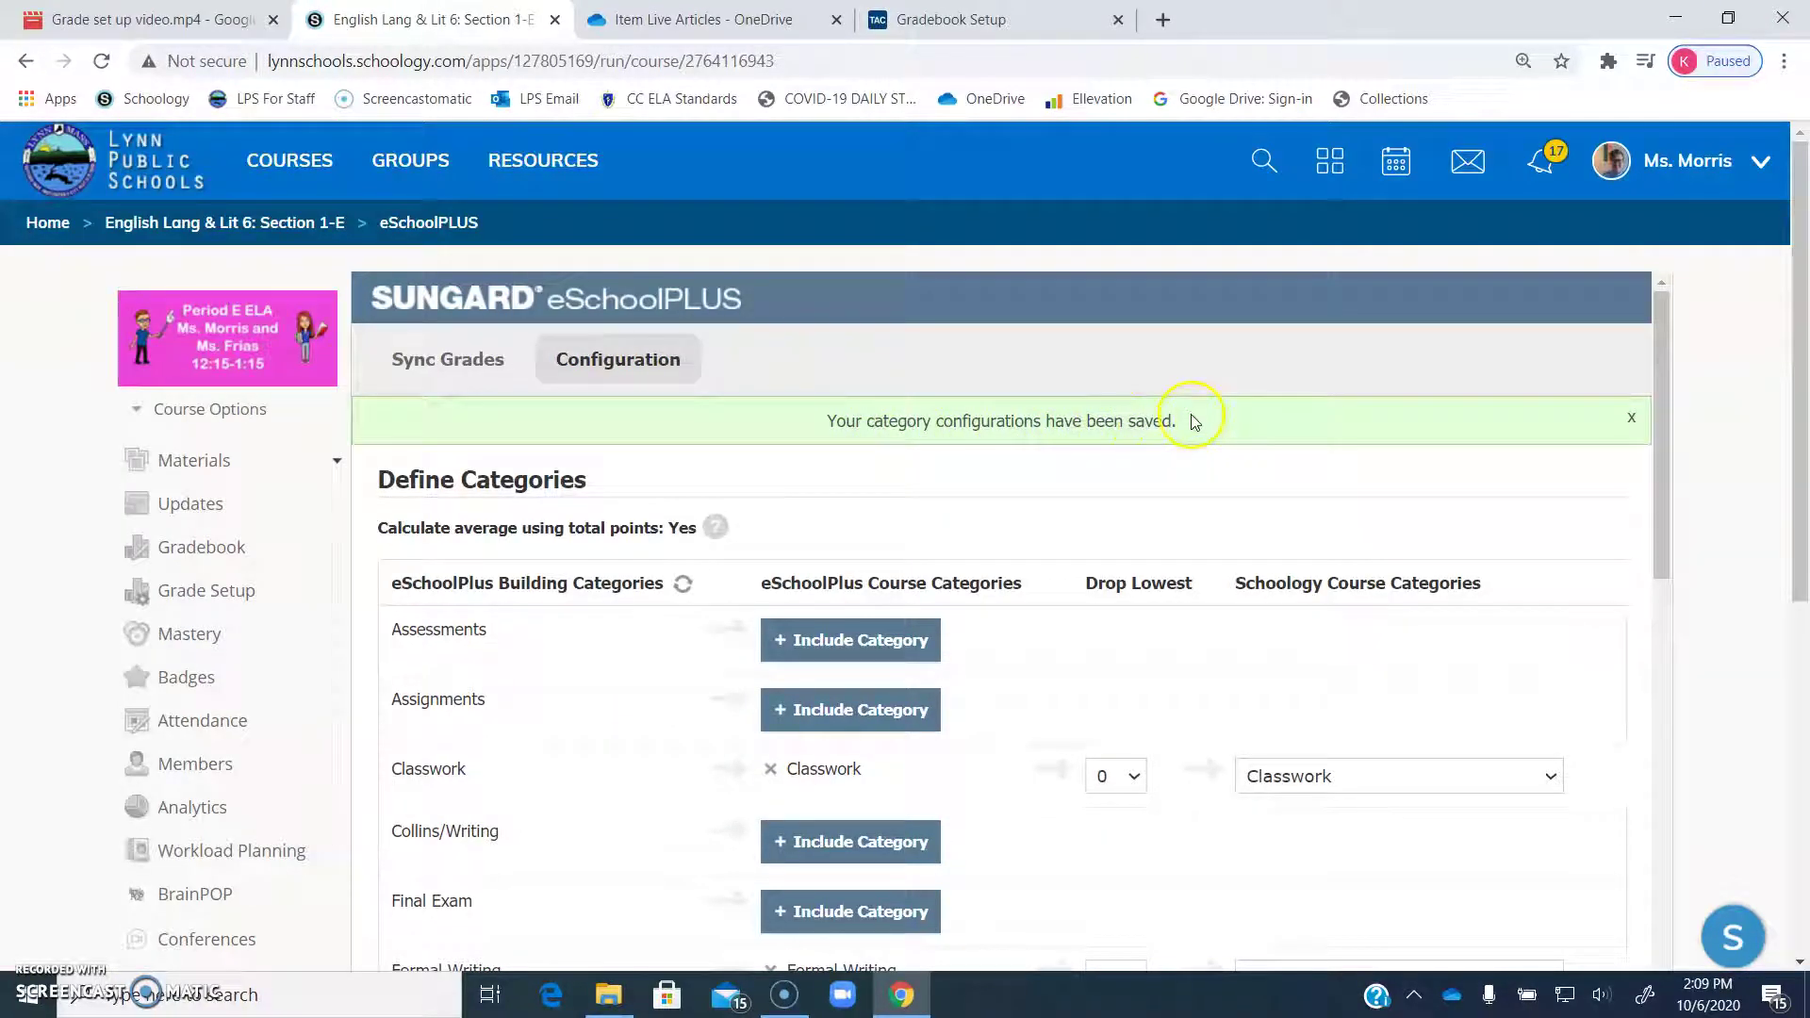
- Open Sync Grades and scroll to find WRITING SENTENCES marked Not yet synced
left_click(415, 351)
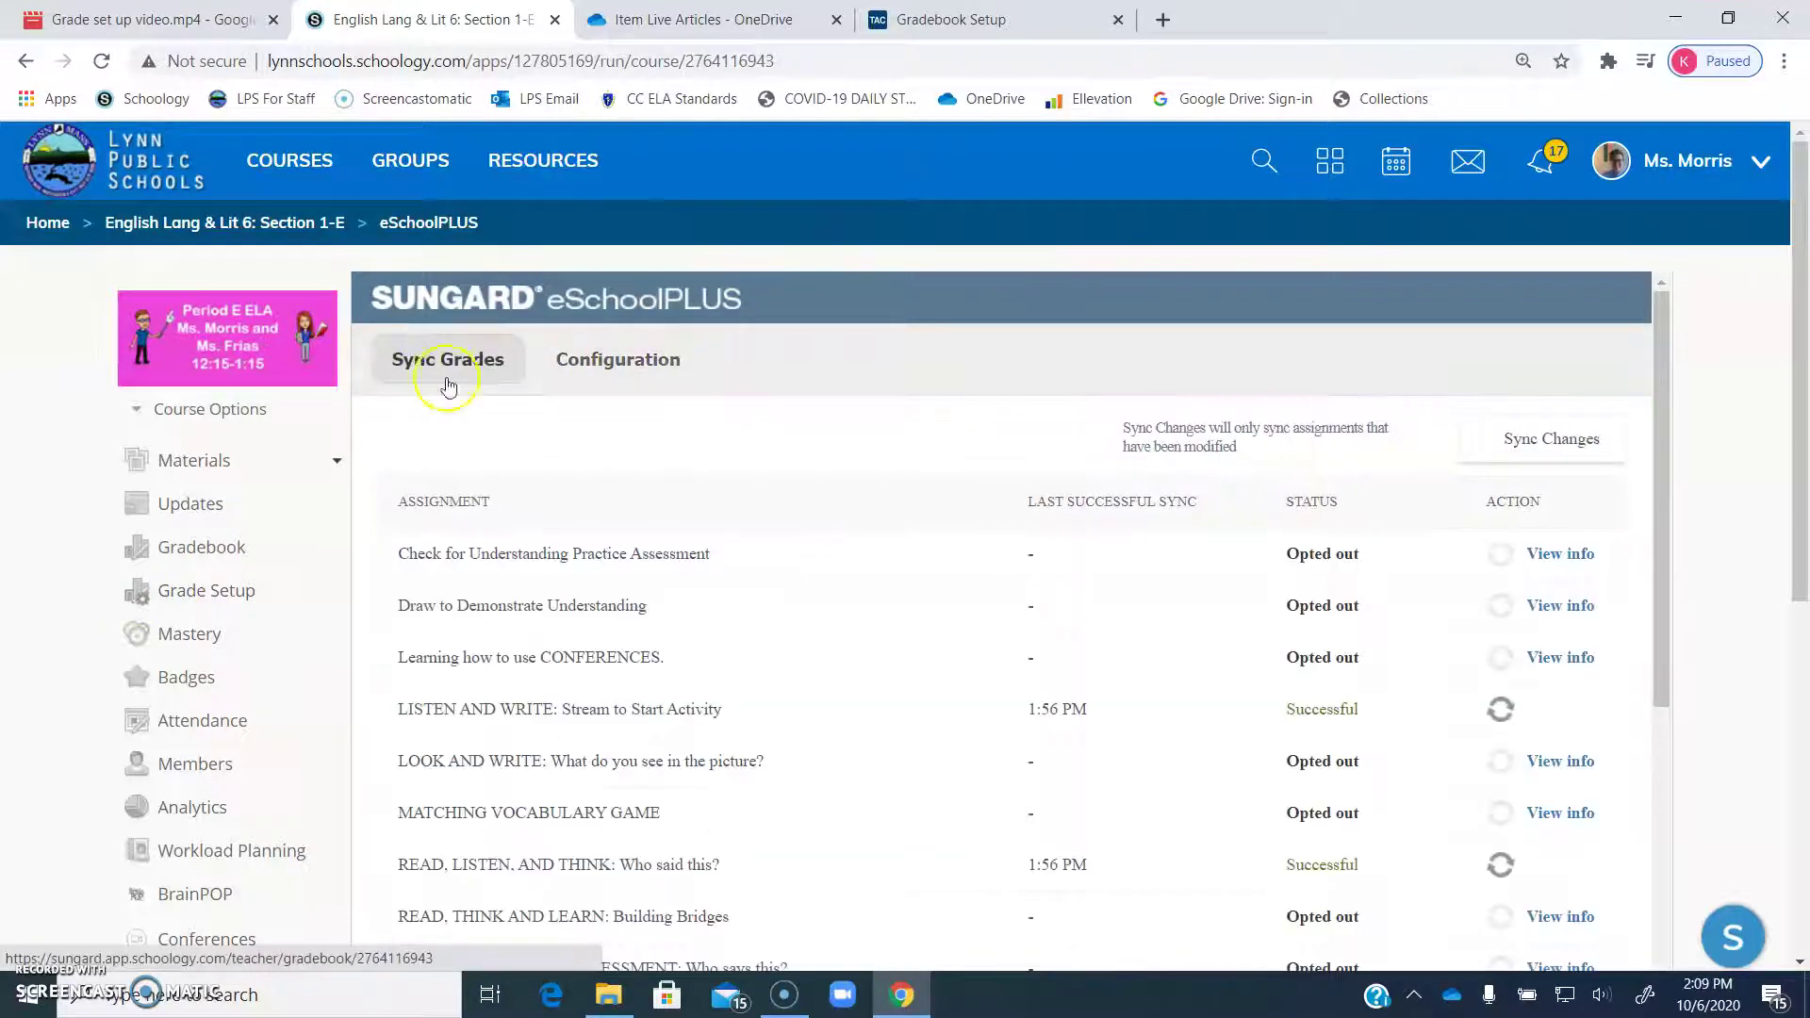
scroll(1309, 572, "down", 1)
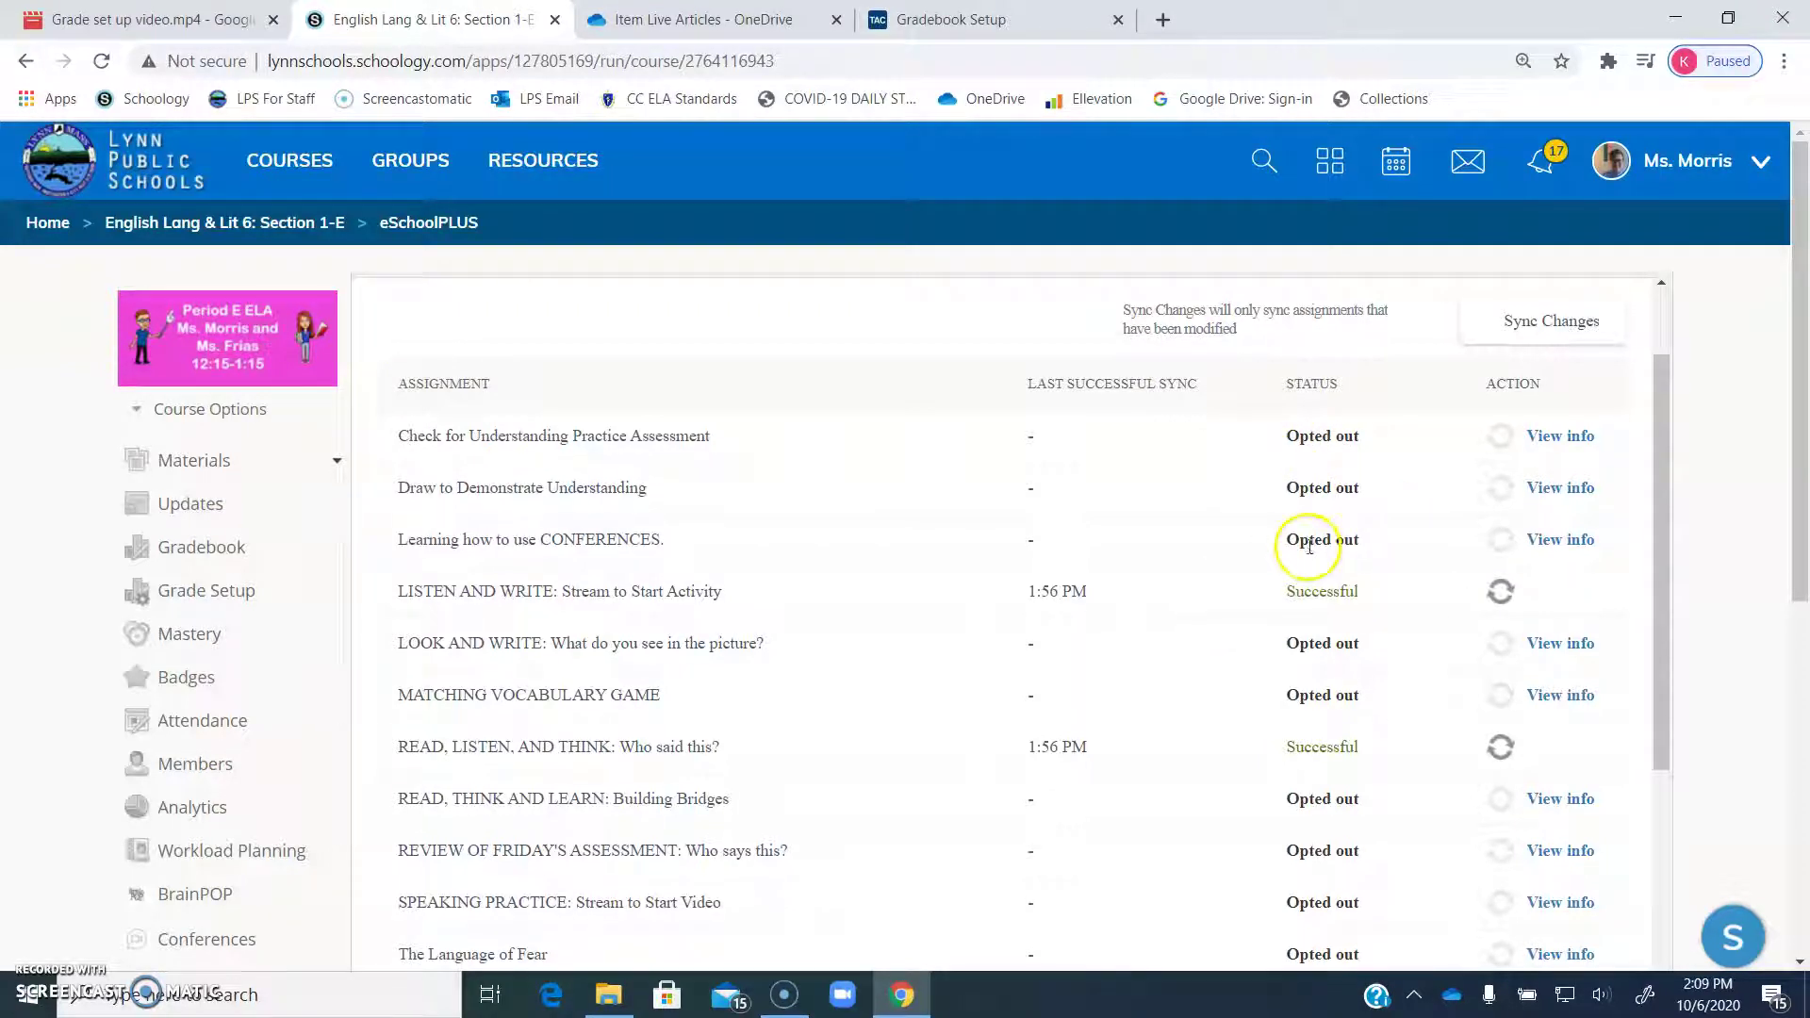
scroll(1128, 505, "down", 1)
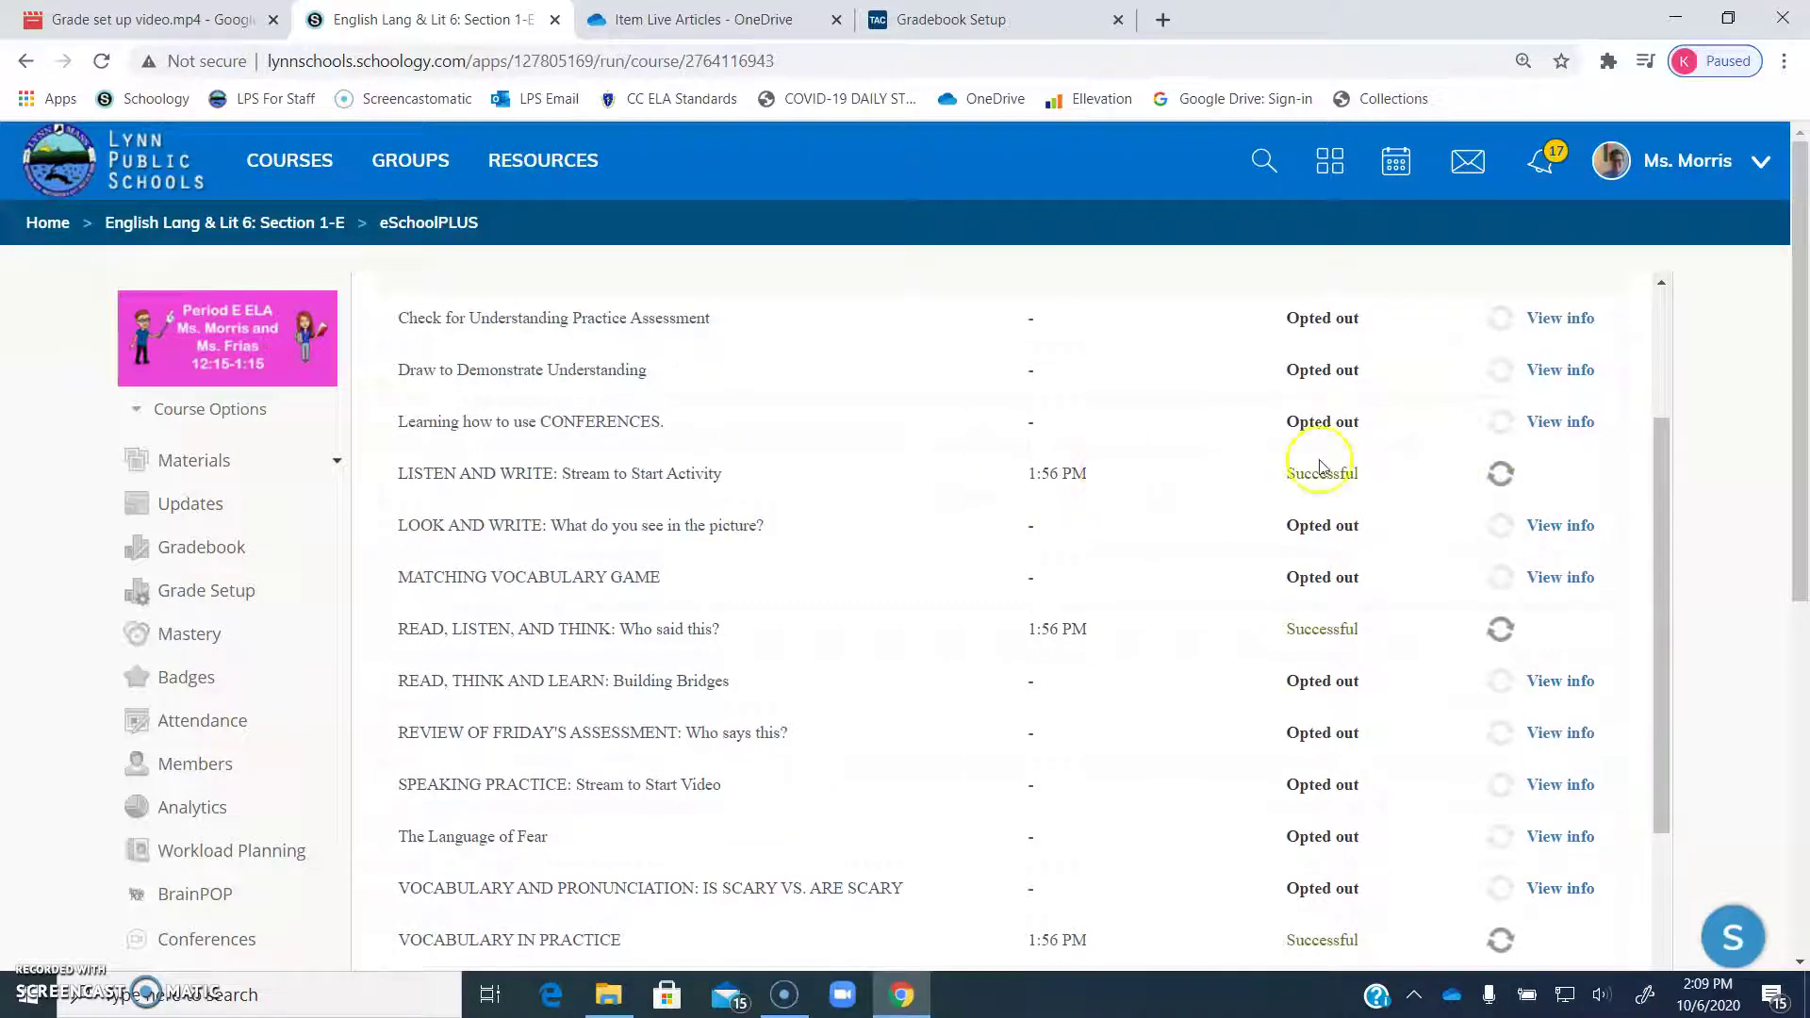
scroll(1318, 471, "down", 3)
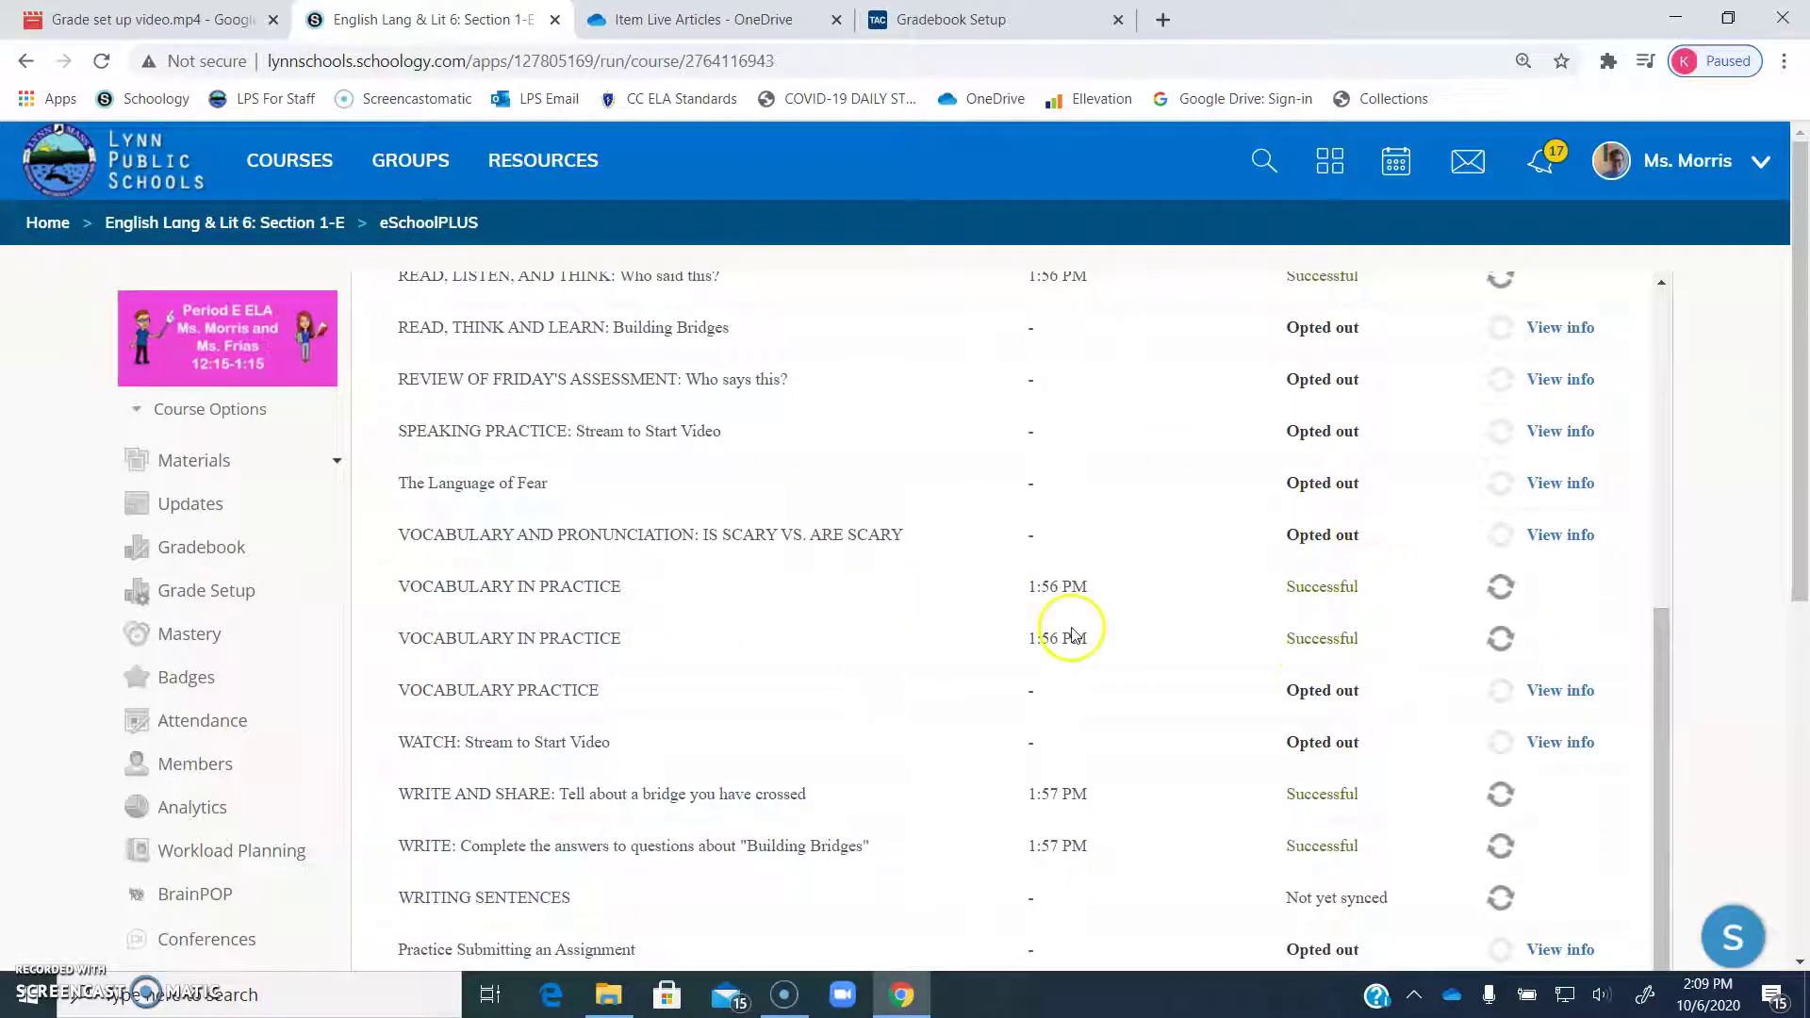
- Try queuing WRITING SENTENCES for sync from the first page of the assignment list
scroll(1131, 716, "down", 1)
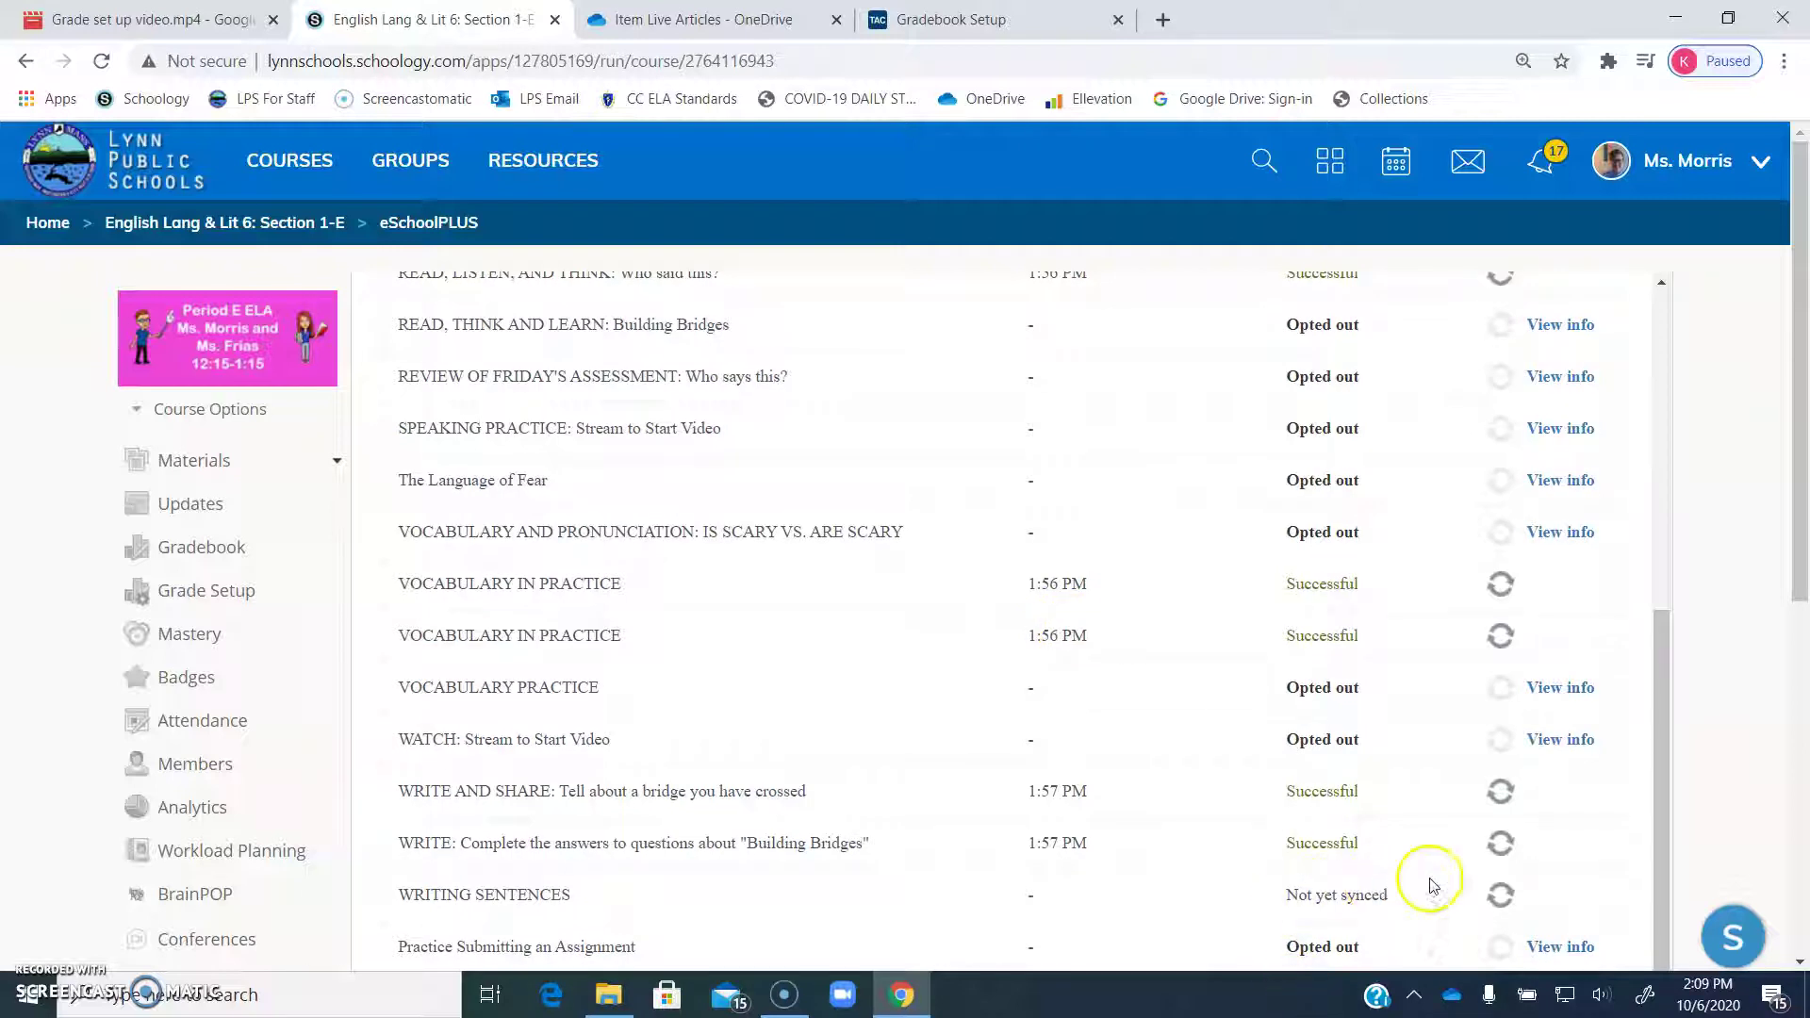
mouse_move(1506, 905)
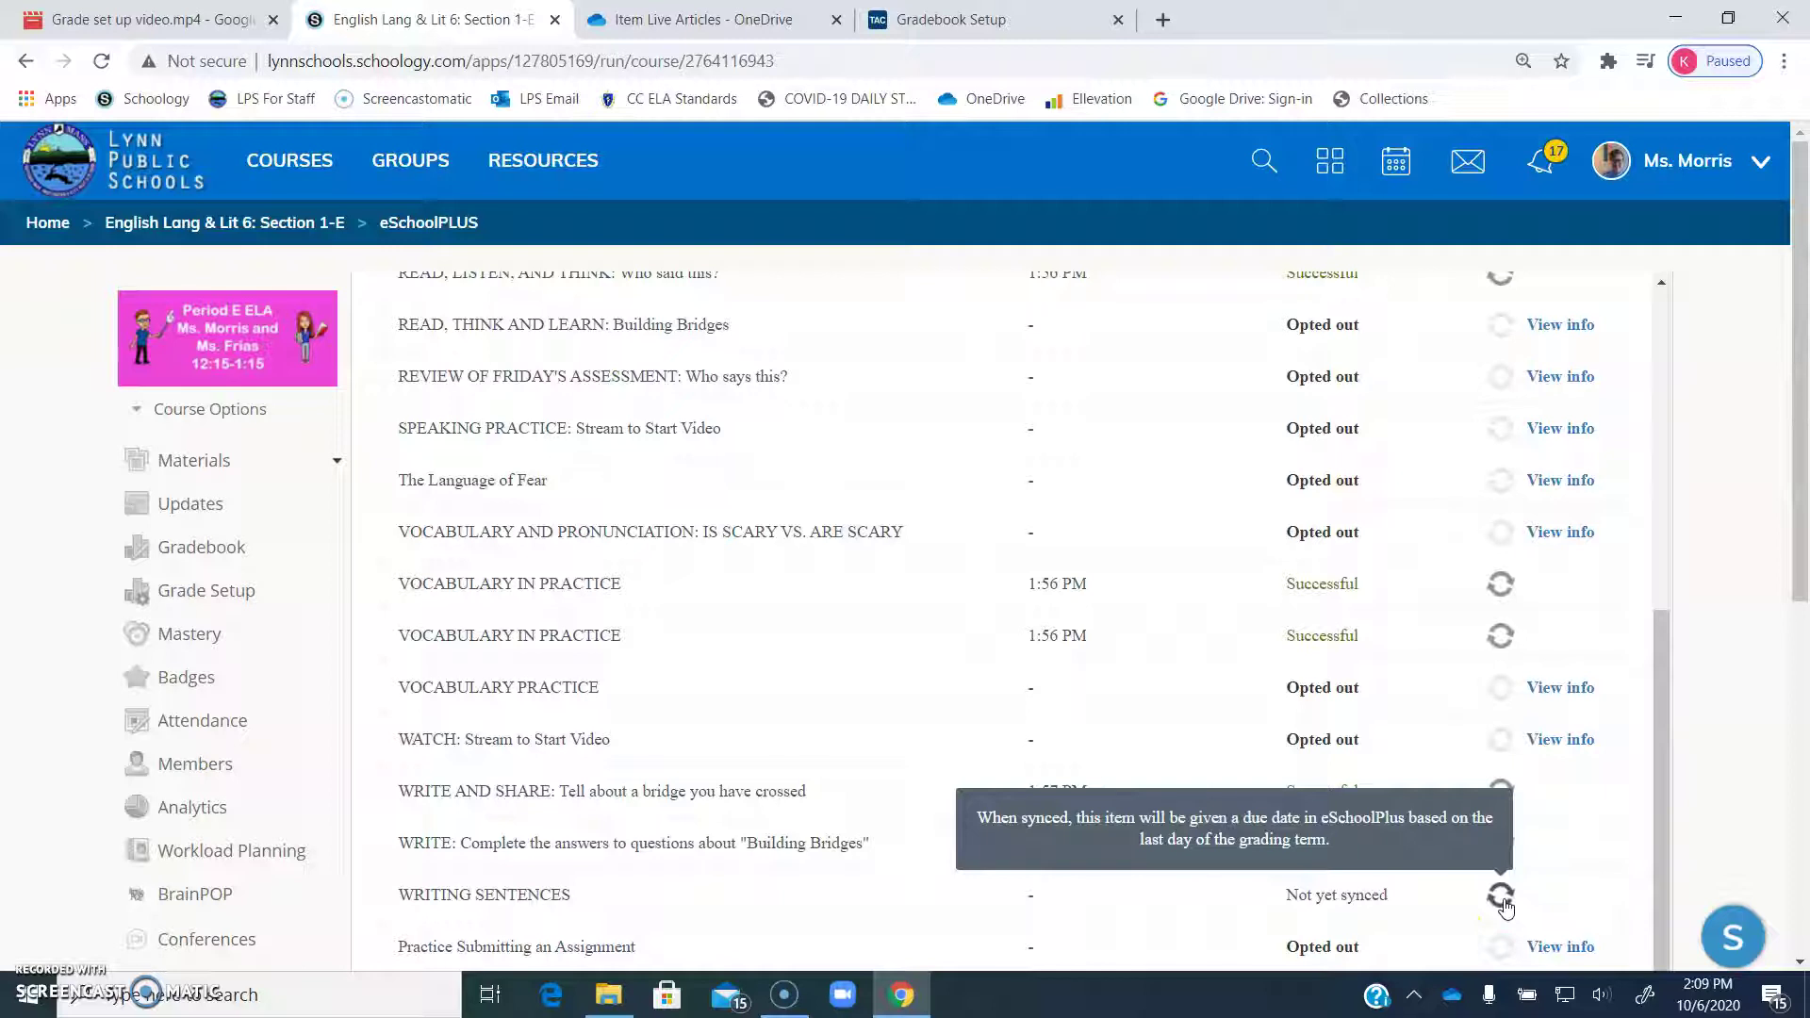
left_click(1506, 903)
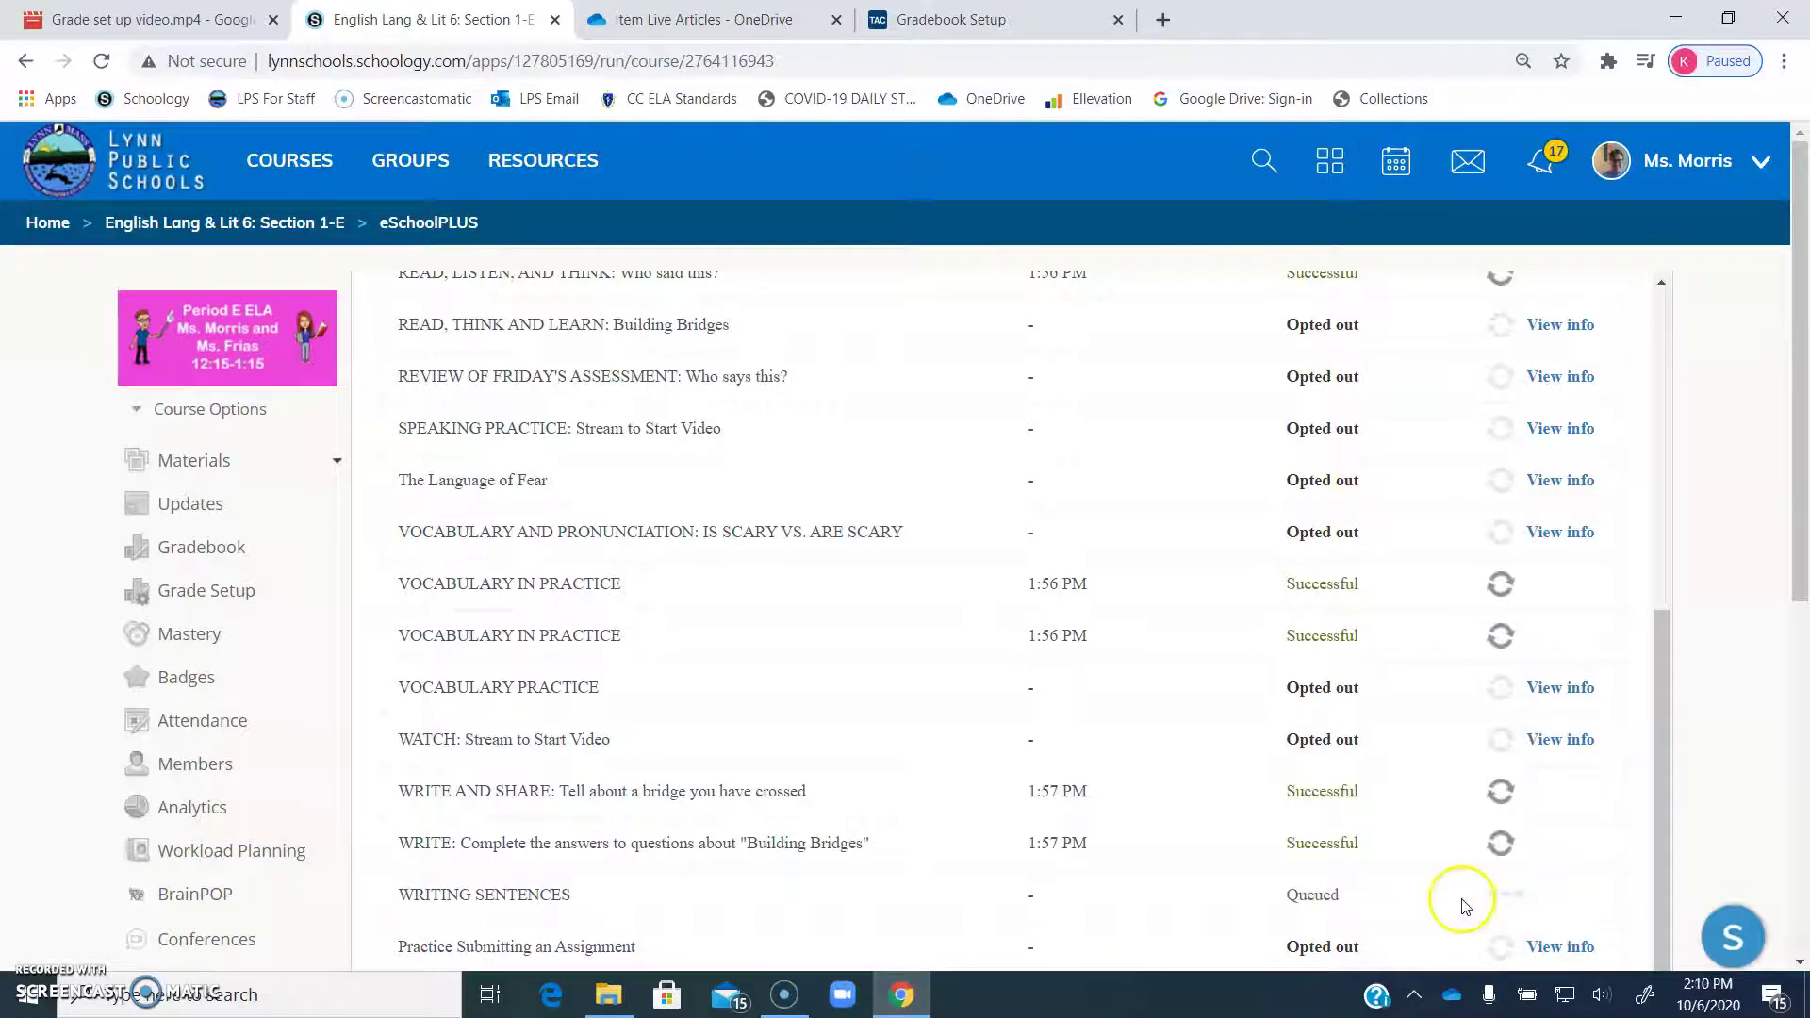
scroll(1414, 829, "down", 3)
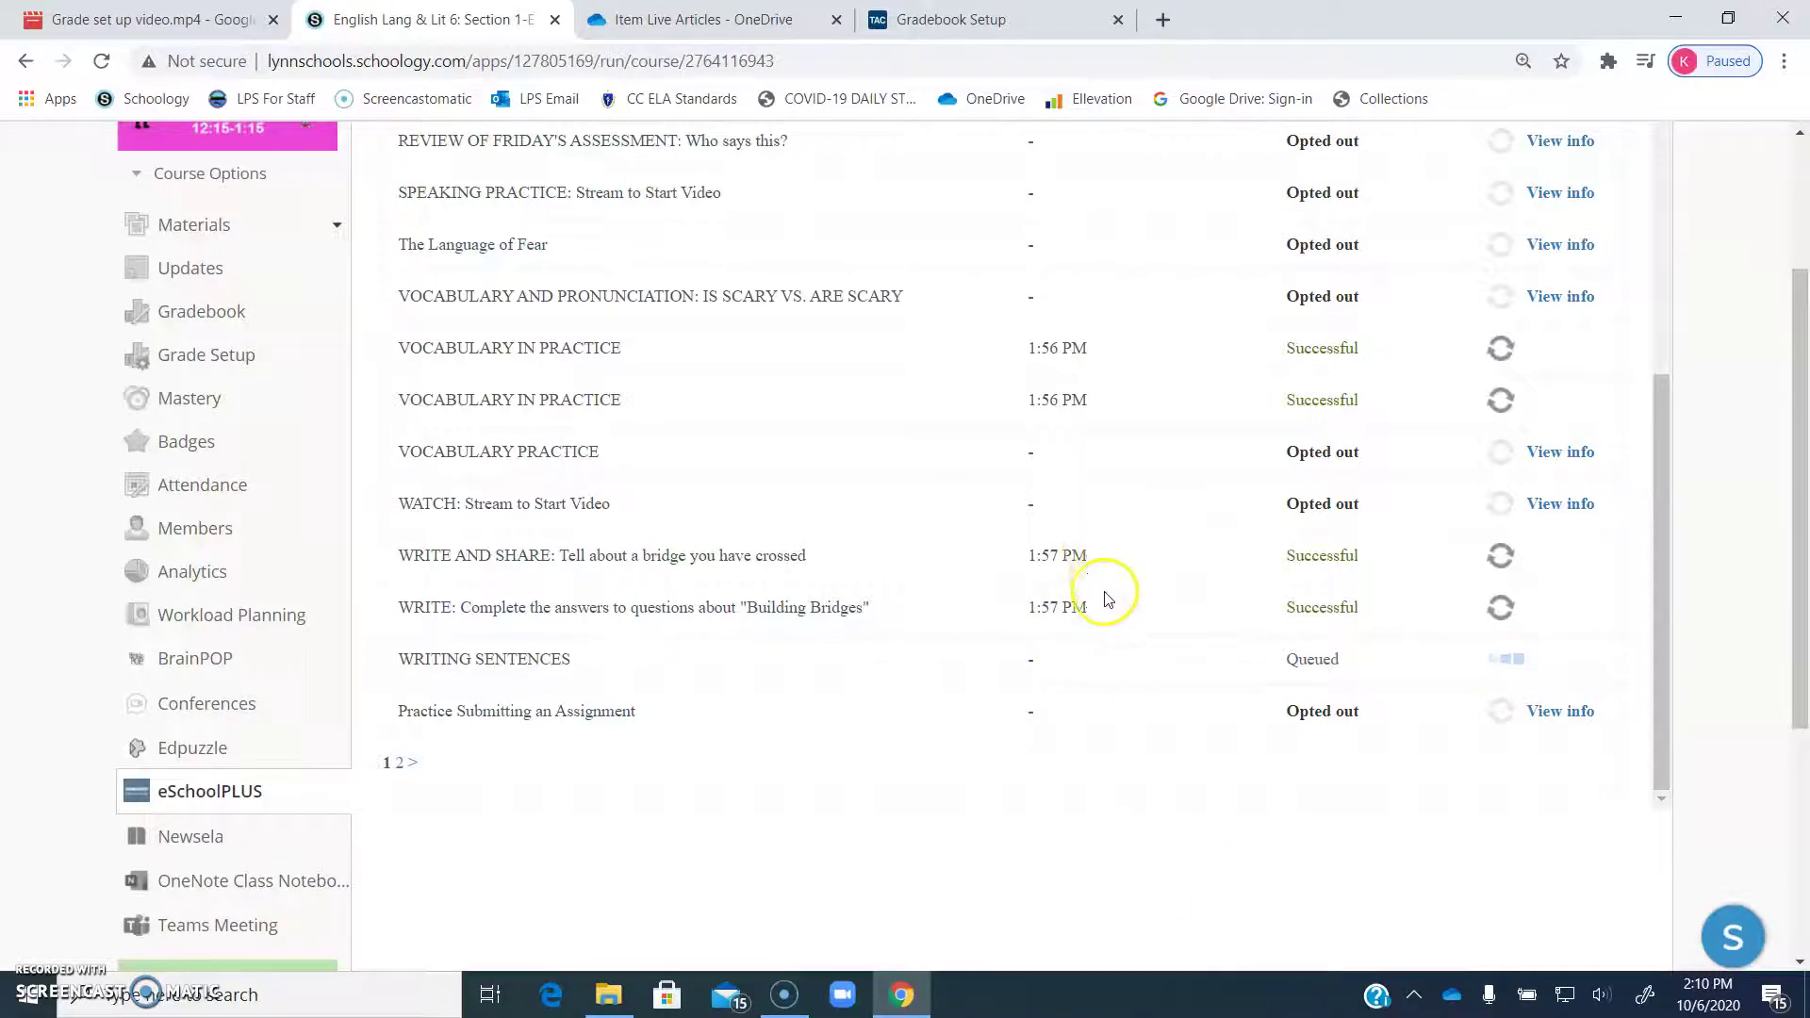
scroll(1108, 599, "up", 1)
scroll(1119, 579, "up", 4)
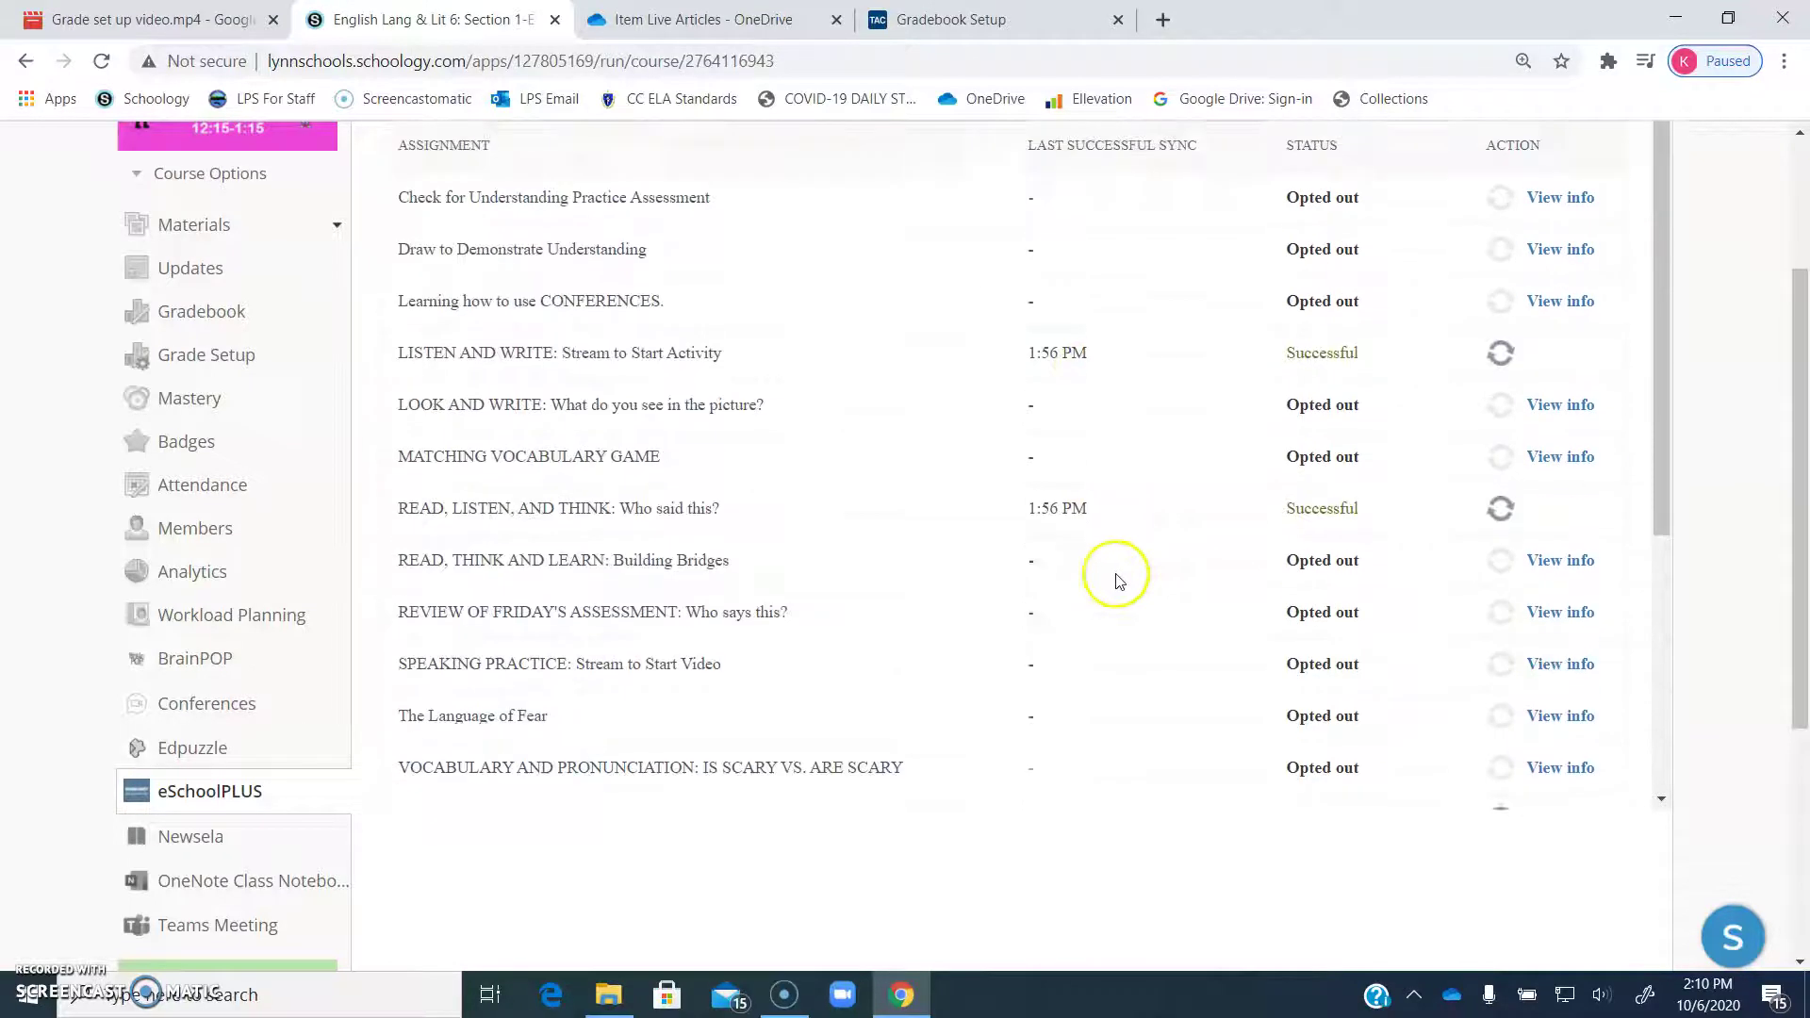
scroll(1118, 579, "up", 1)
scroll(1122, 572, "down", 5)
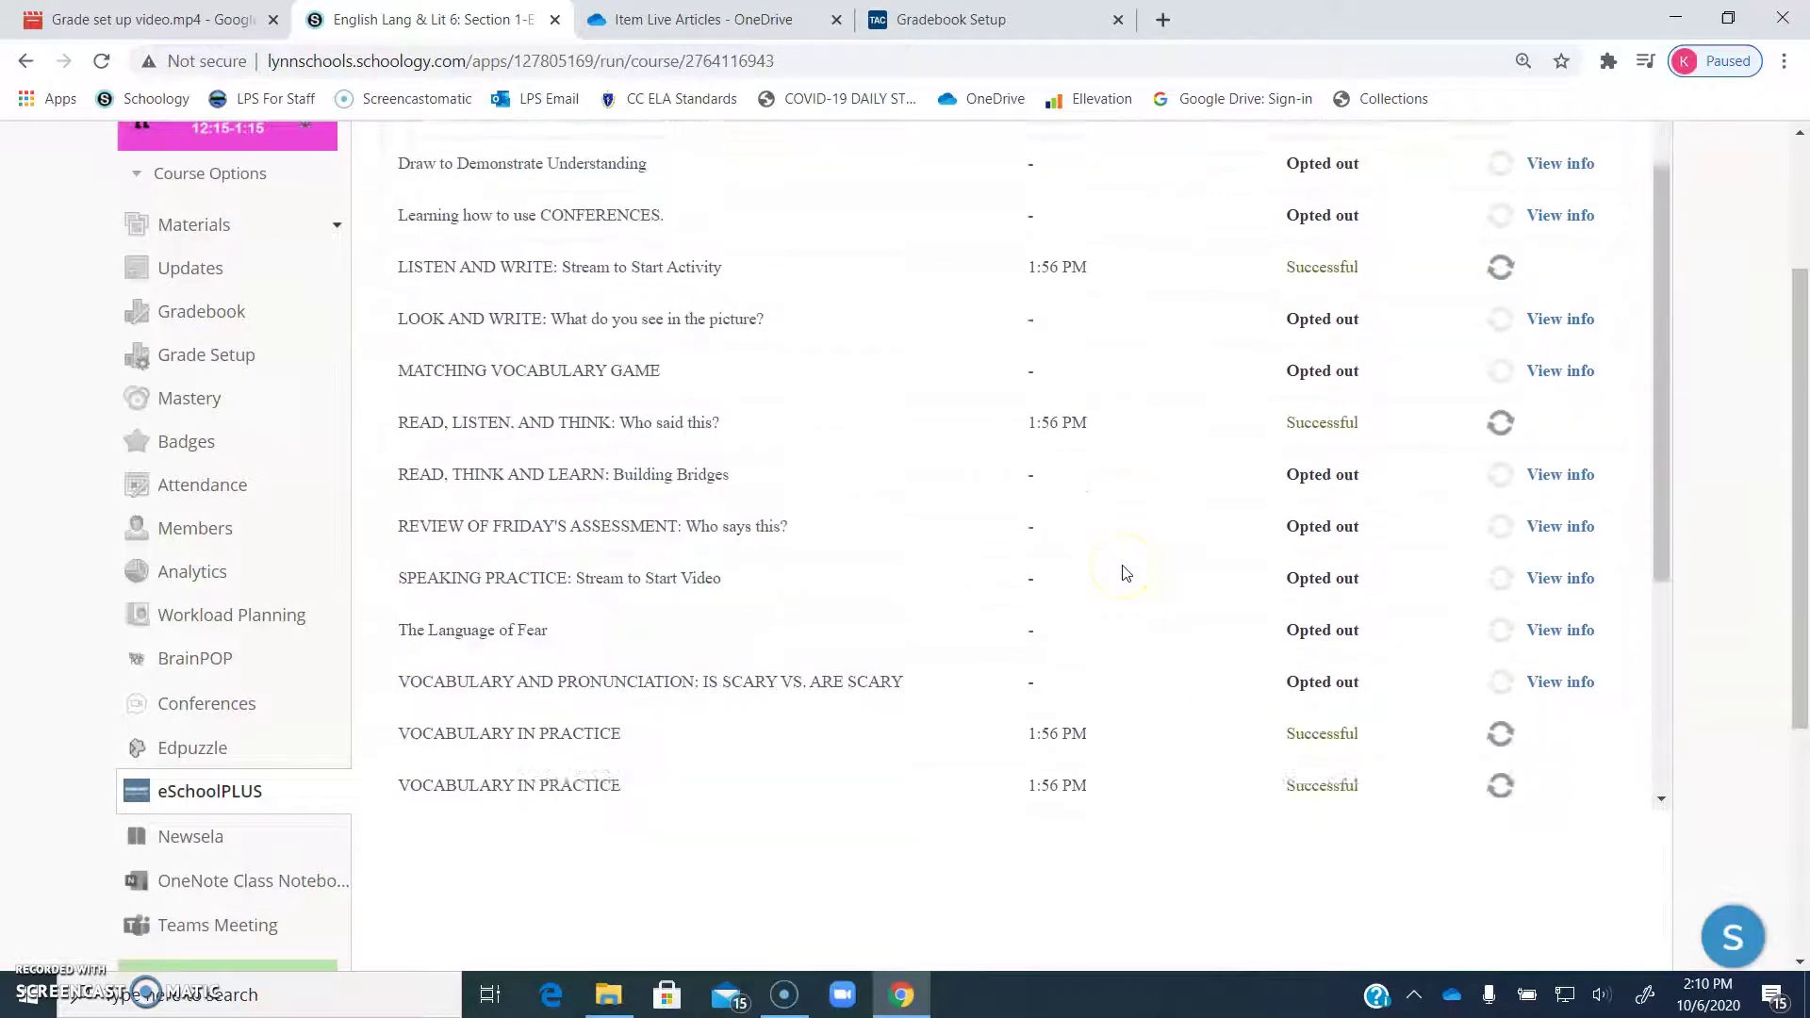
left_click(1593, 460)
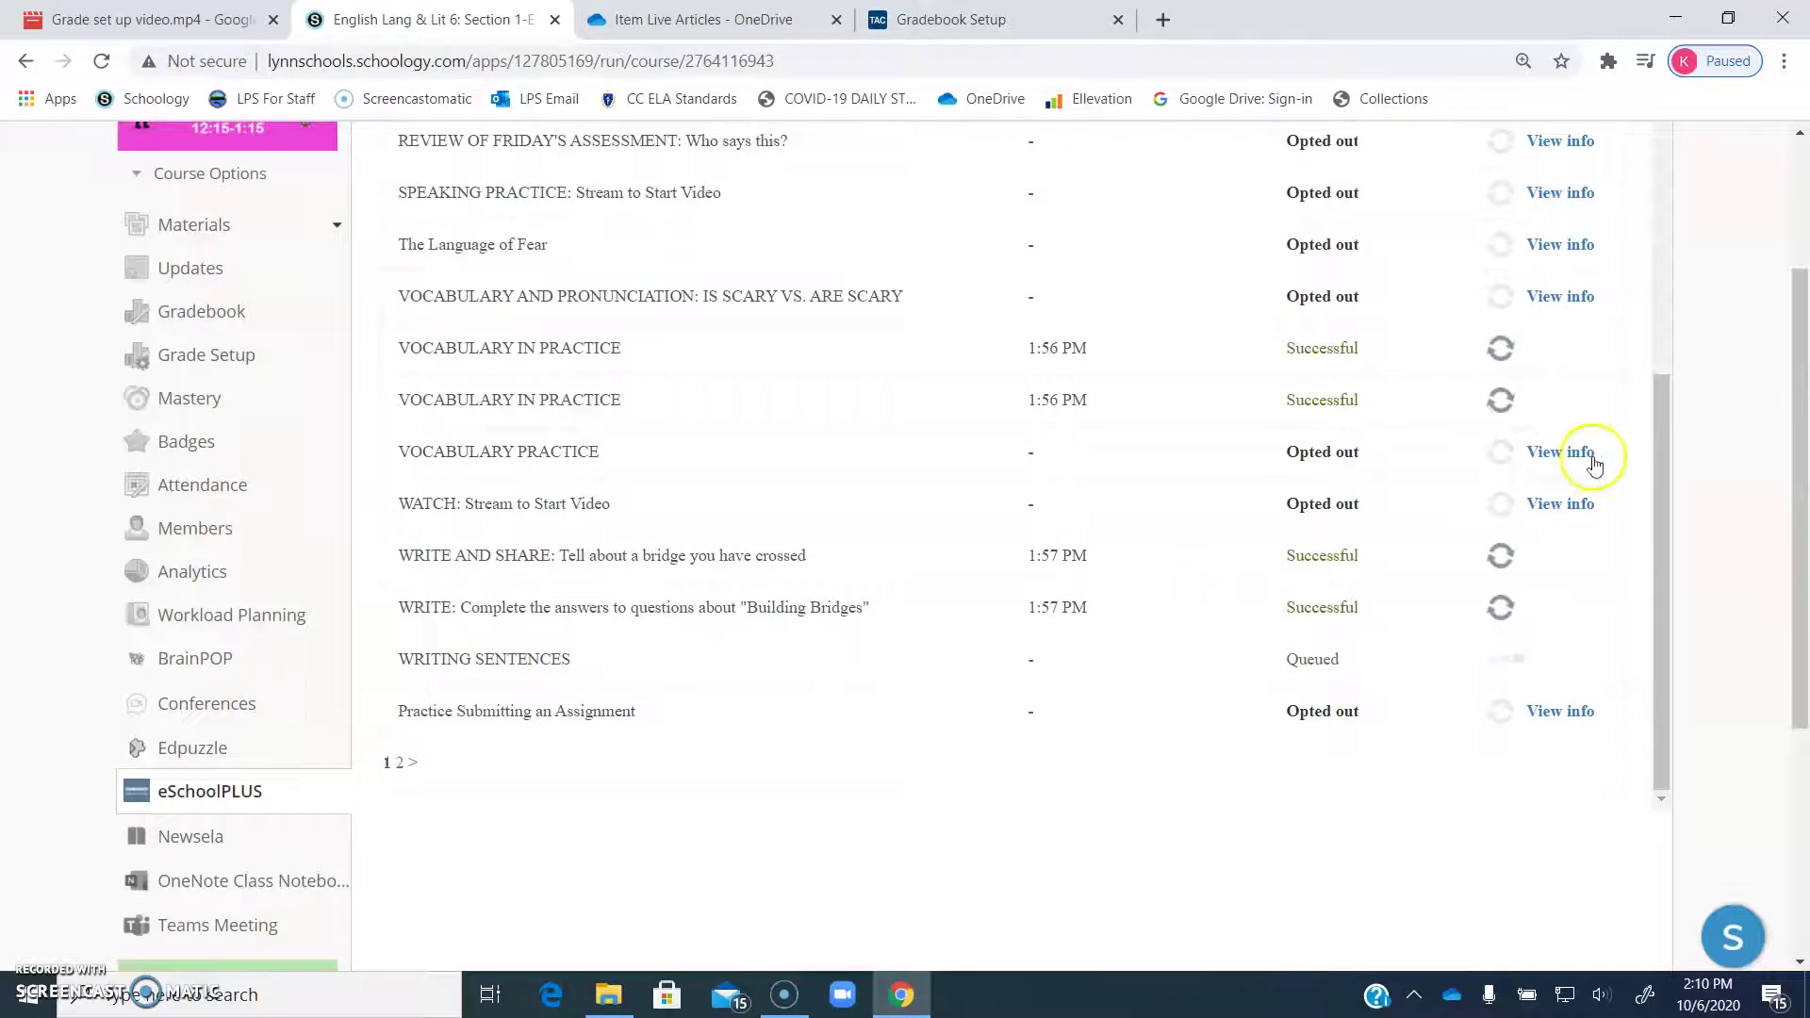
mouse_move(1508, 624)
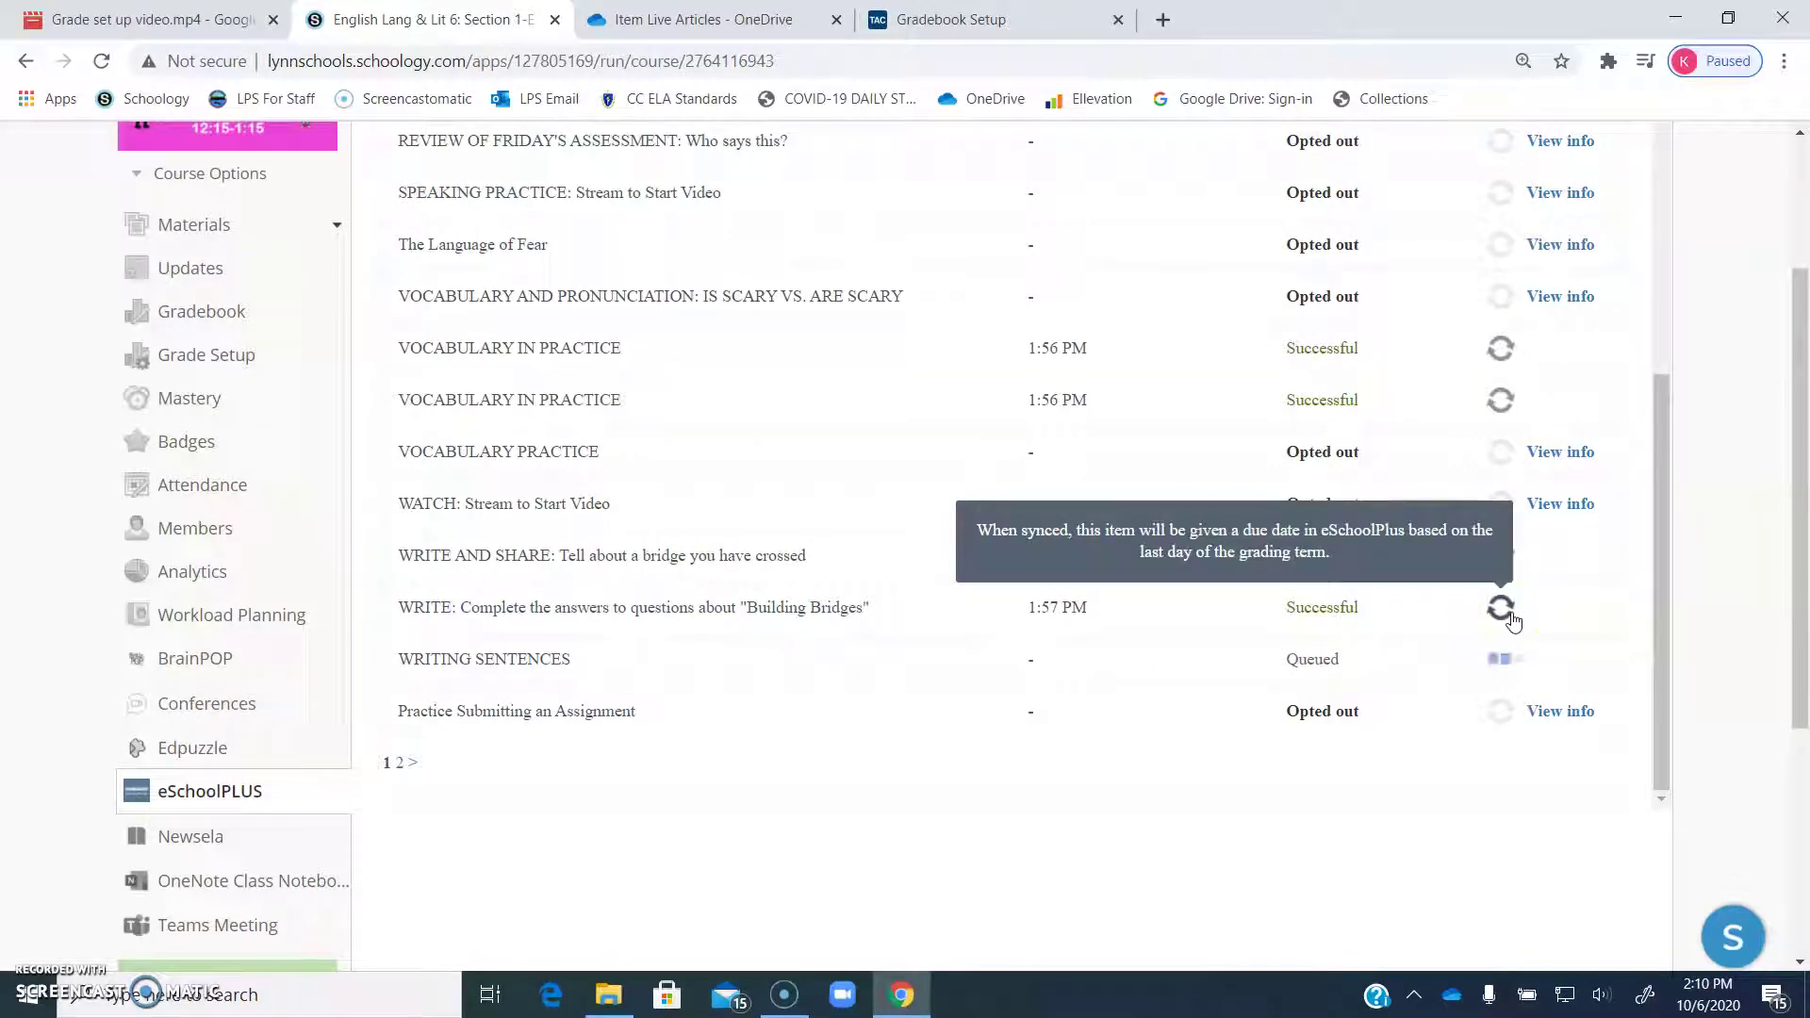
- Load the full assignment list and queue WRITING SENTENCES to sync to the gradebook
left_click(401, 762)
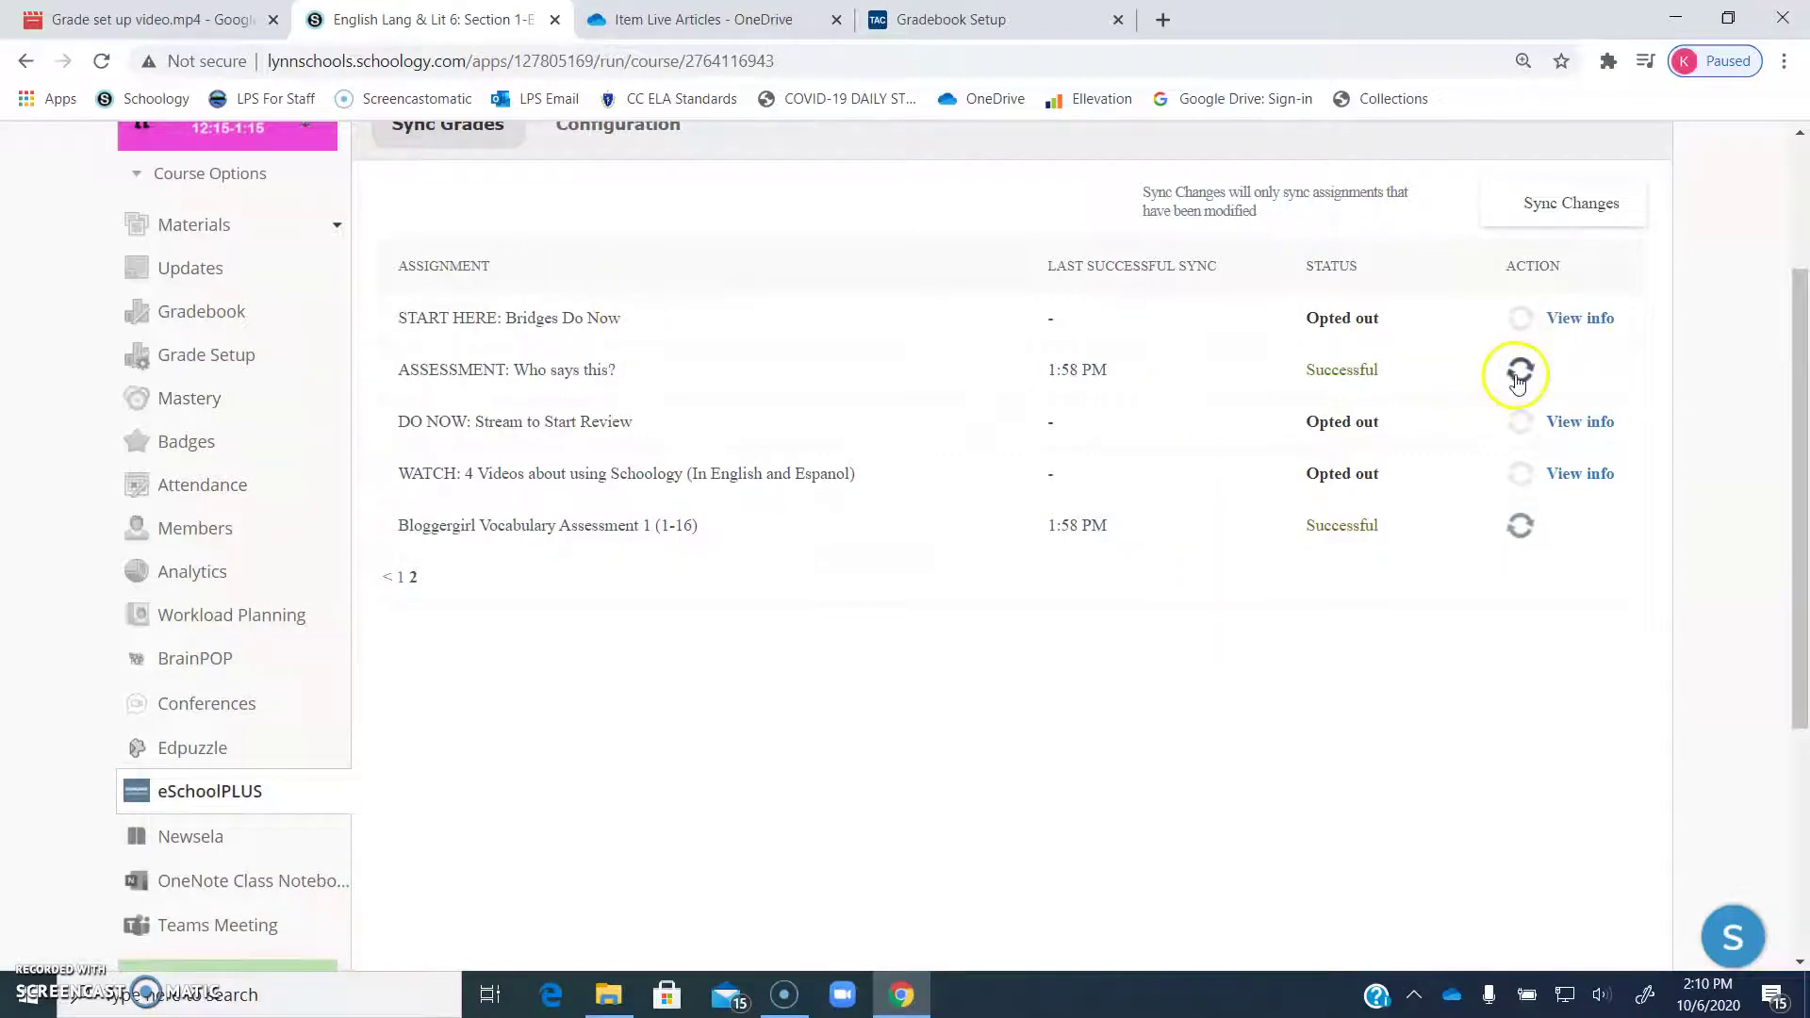
left_click(401, 579)
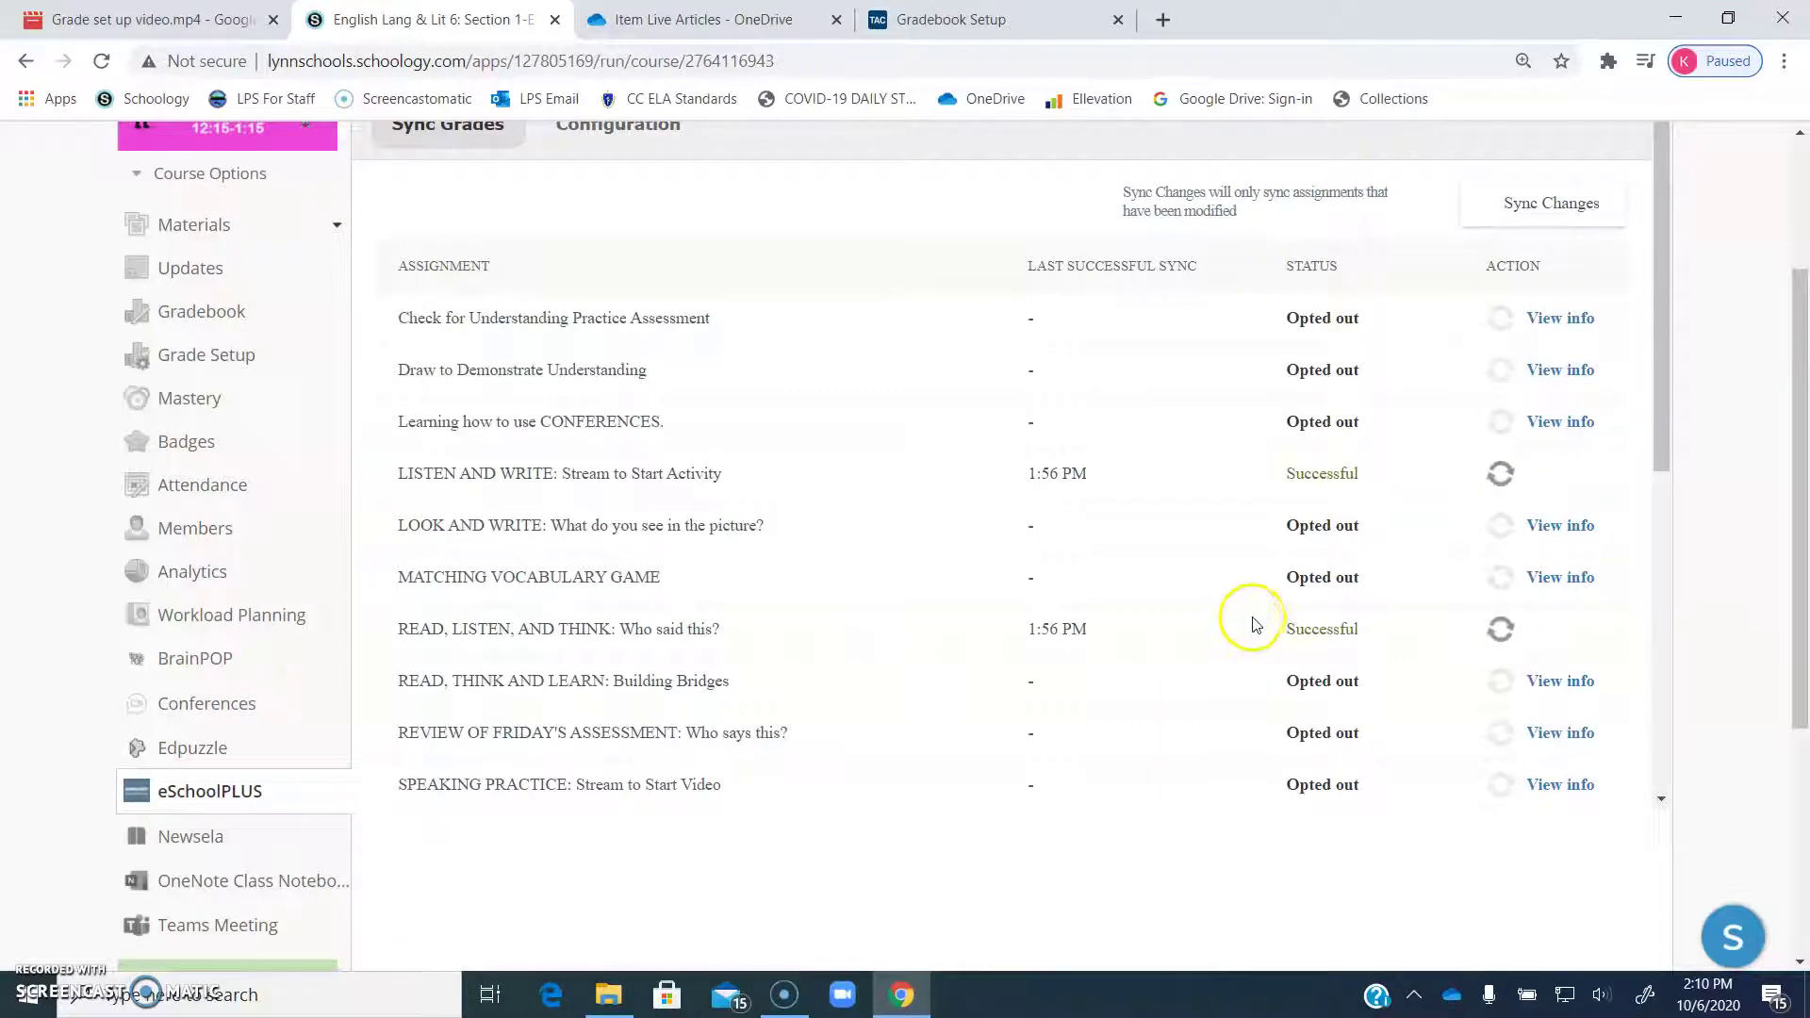
scroll(1290, 644, "down", 3)
scroll(1289, 643, "down", 4)
left_click(1318, 657)
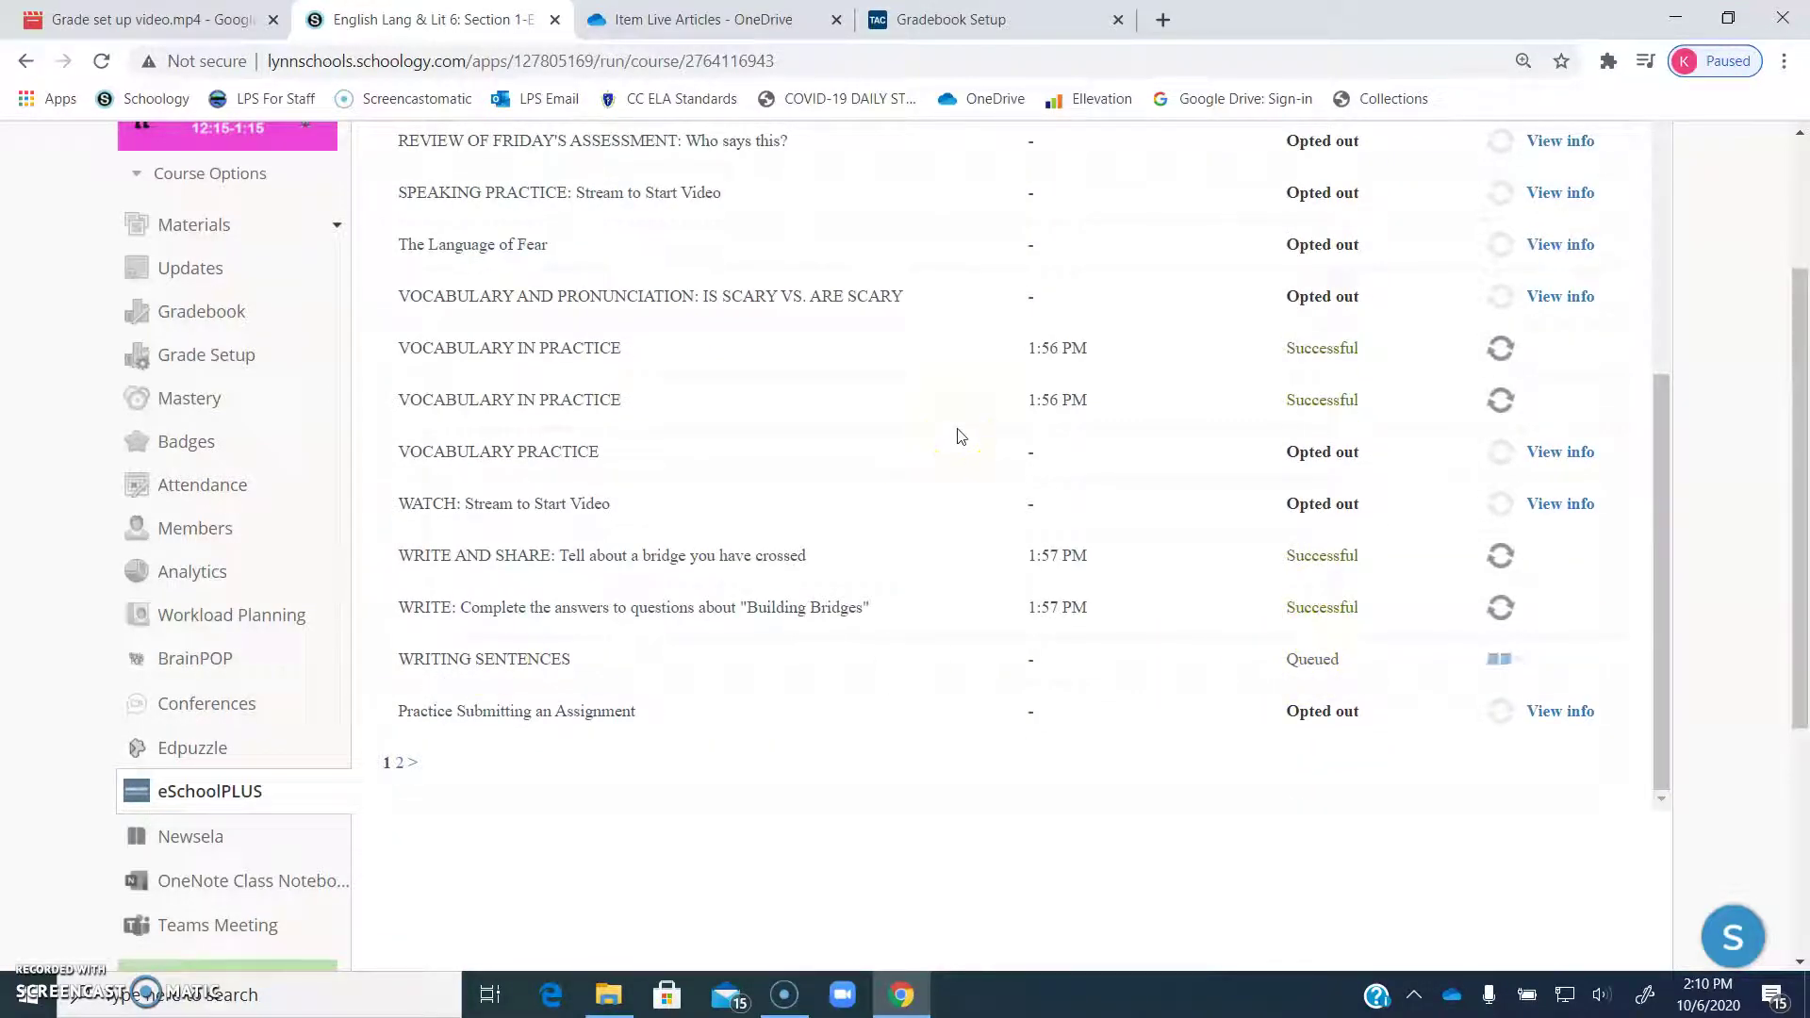
- In Gradebook Setup, switch the active class to period A English Lang & Lit 6 (LM150-17)
left_click(943, 19)
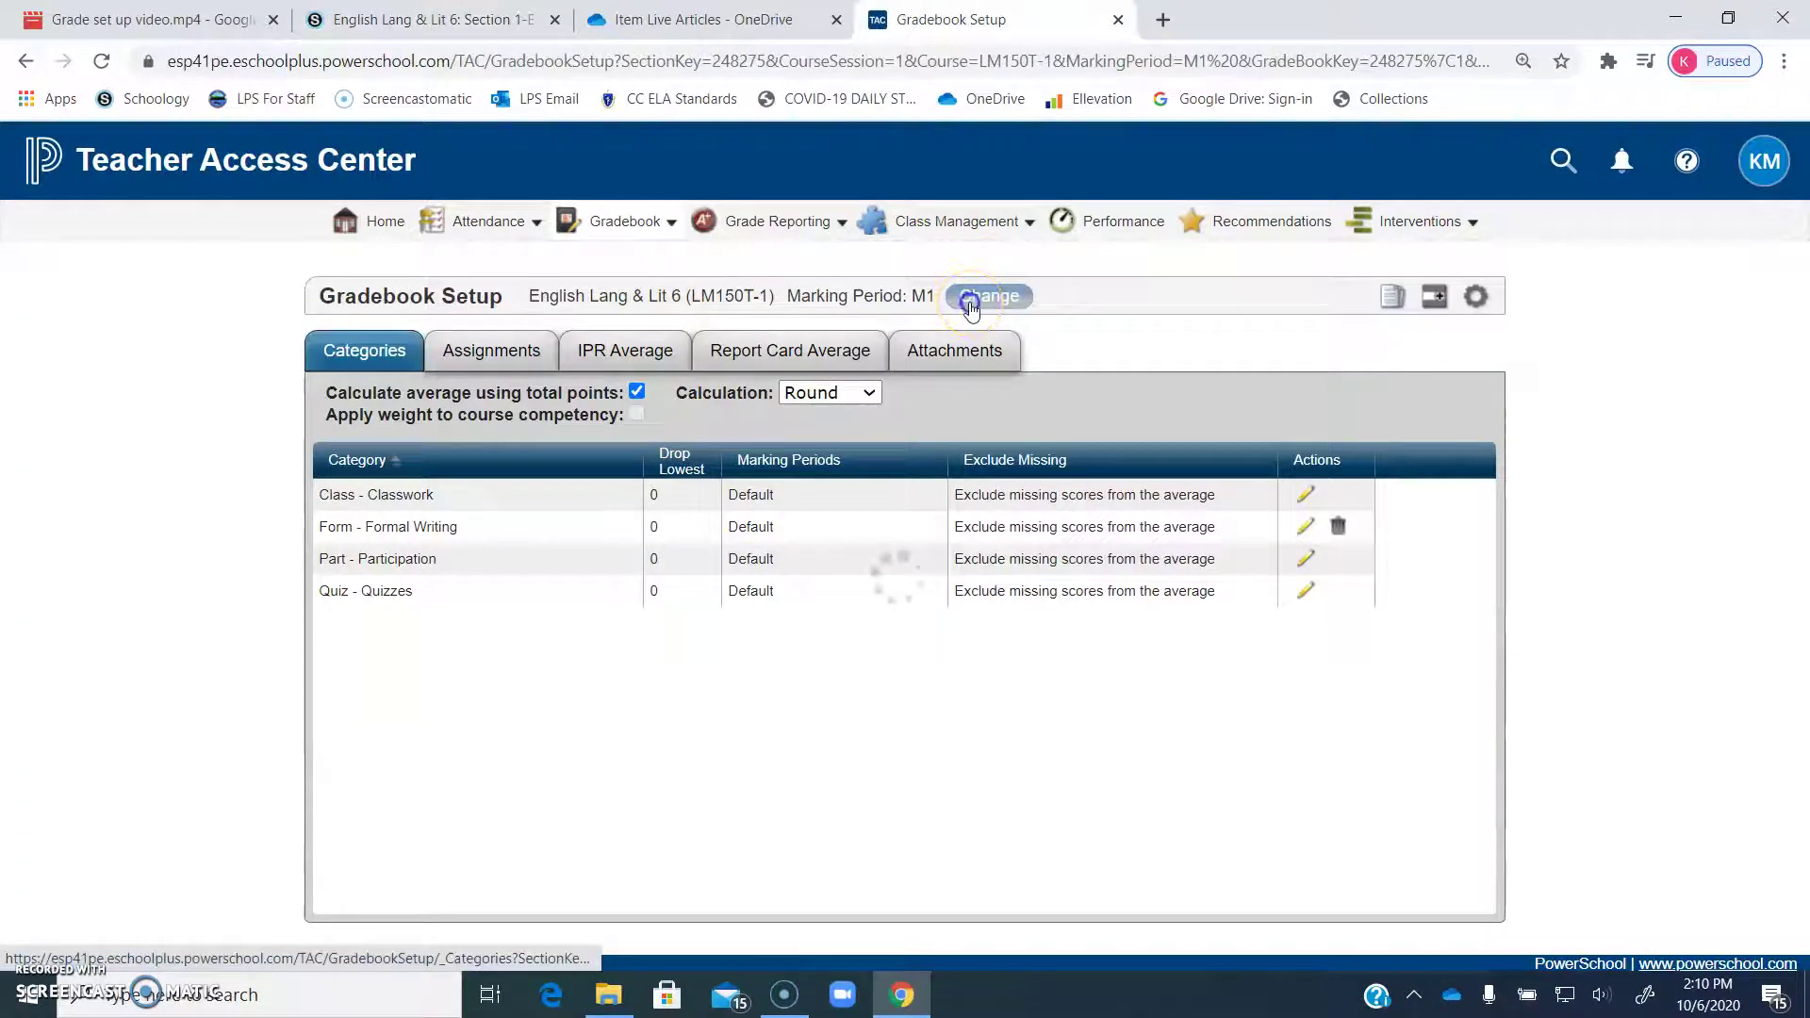
left_click(987, 296)
left_click(606, 415)
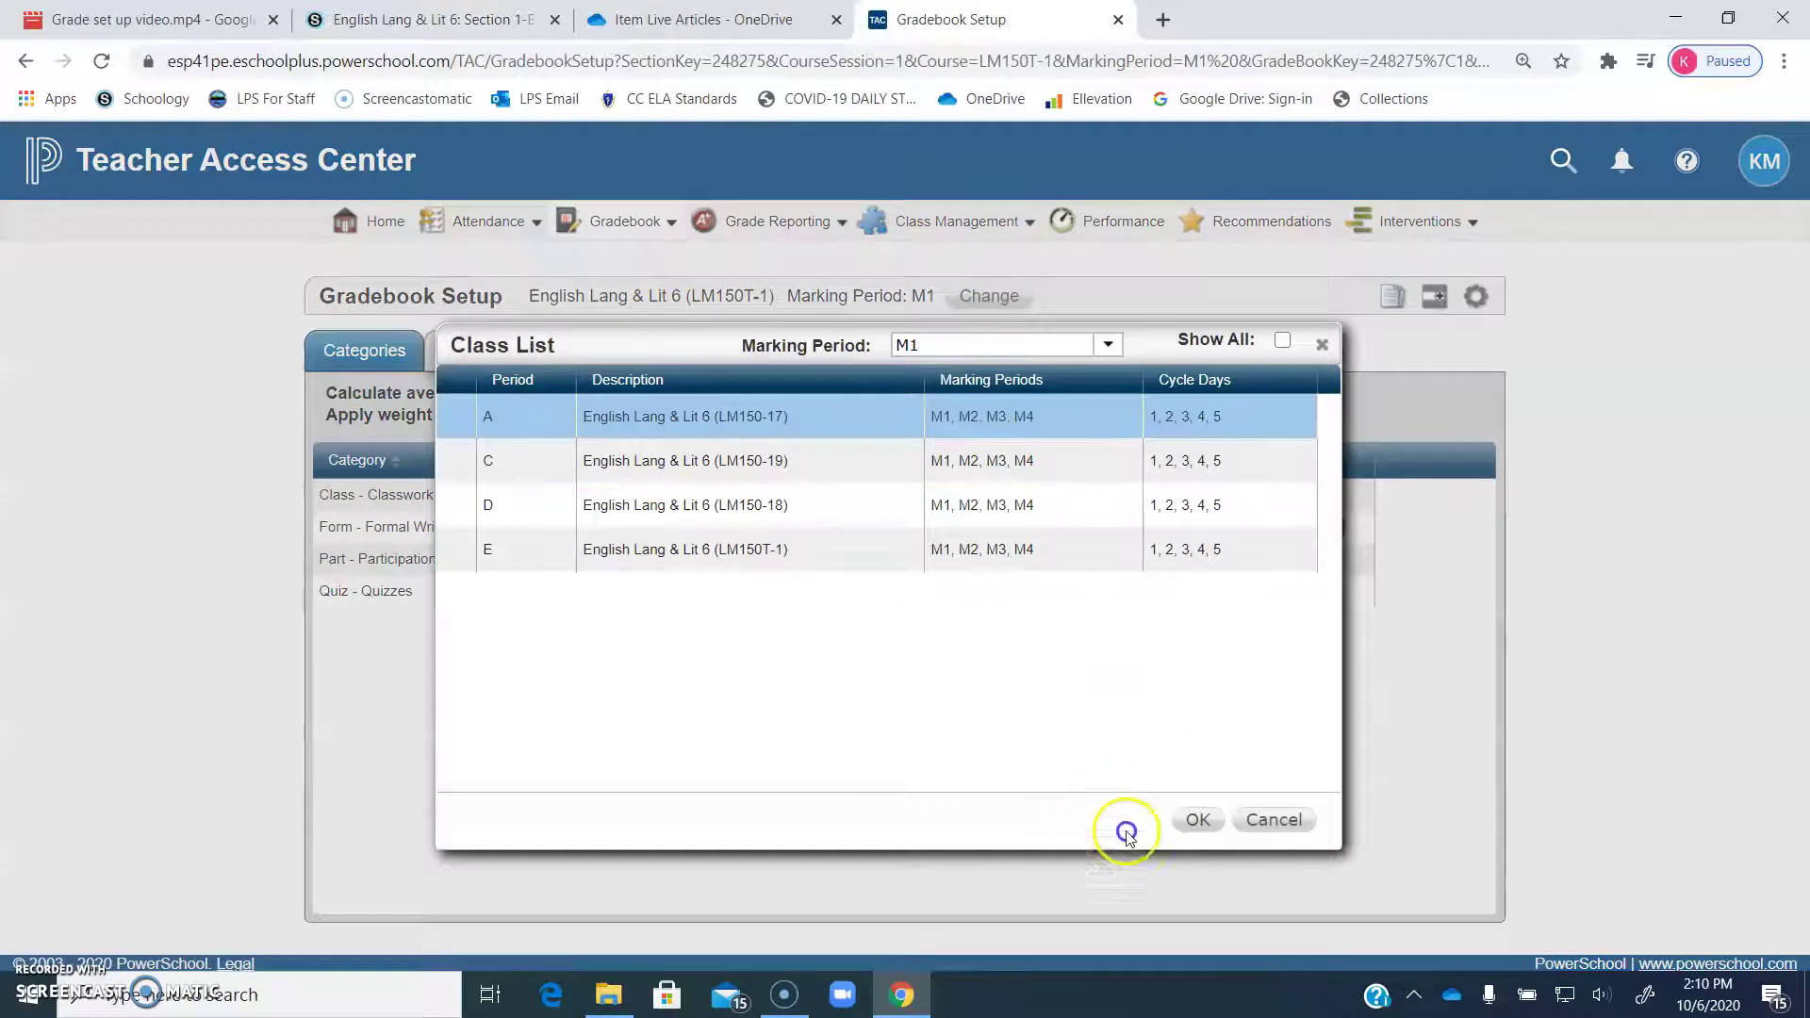
left_click(1201, 817)
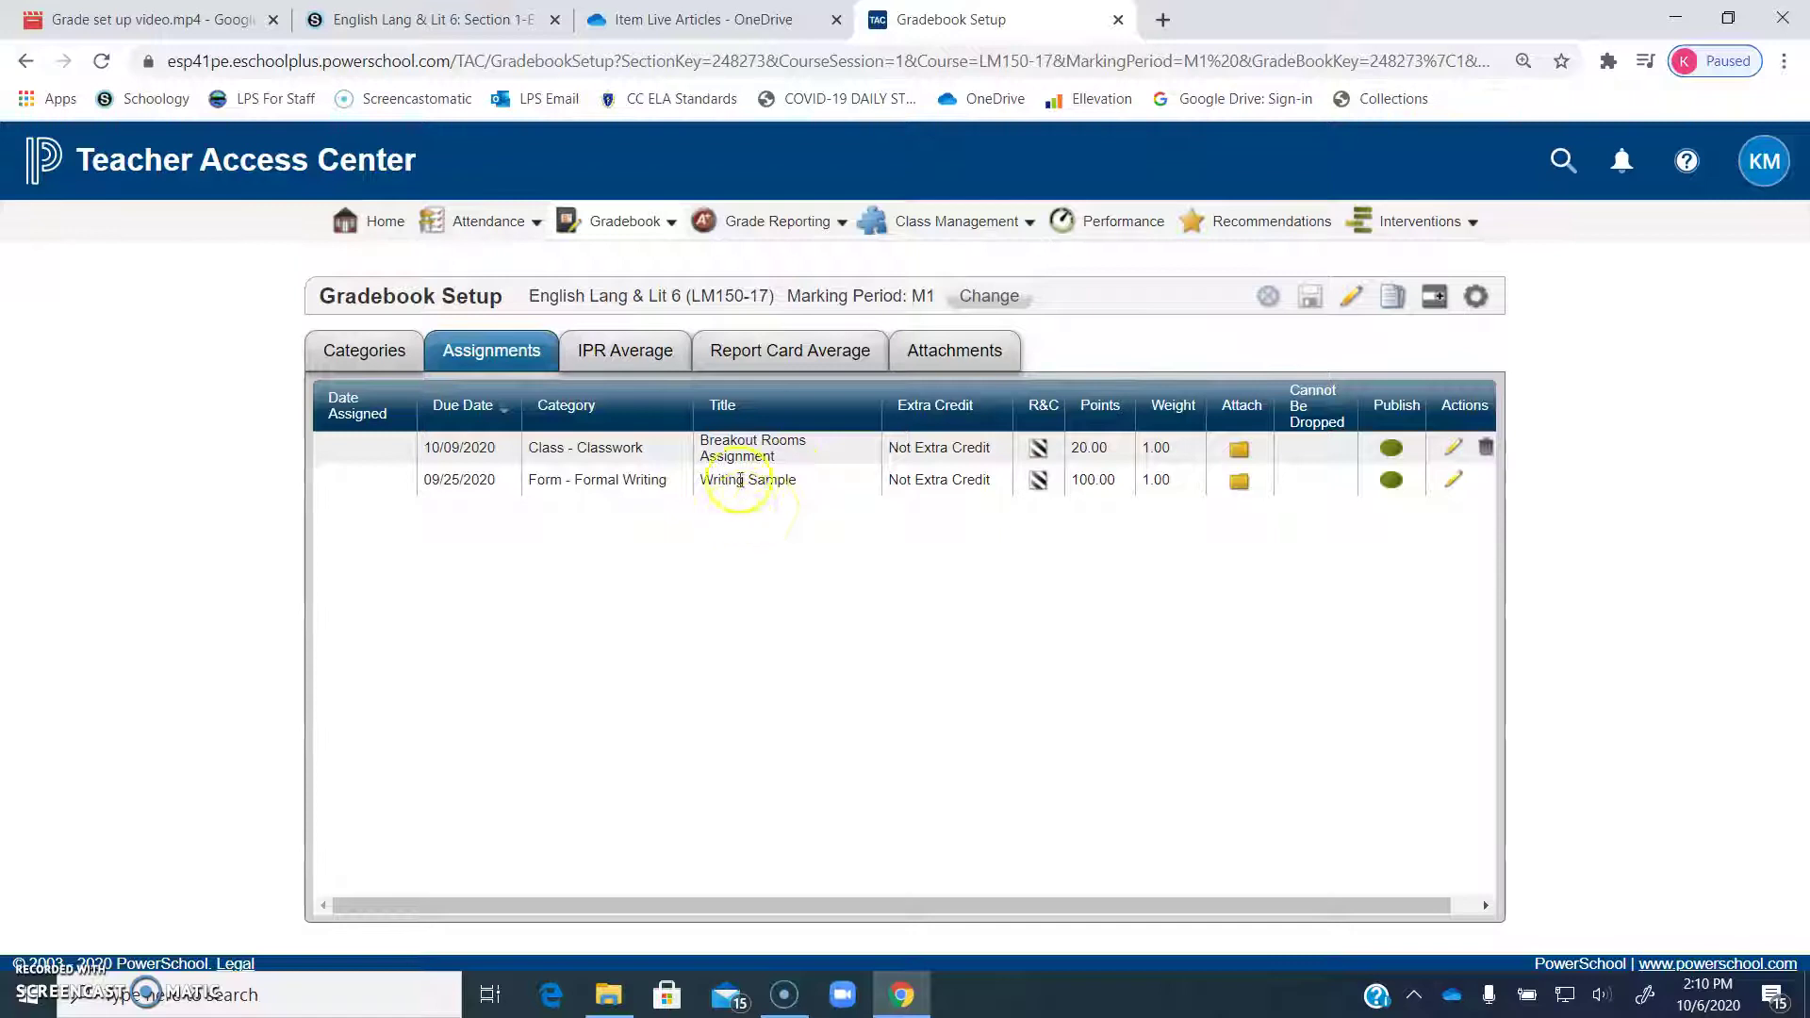
- Open the Gradebook for English Lang & Lit 6 (LM150-17), marking period M1
left_click(987, 298)
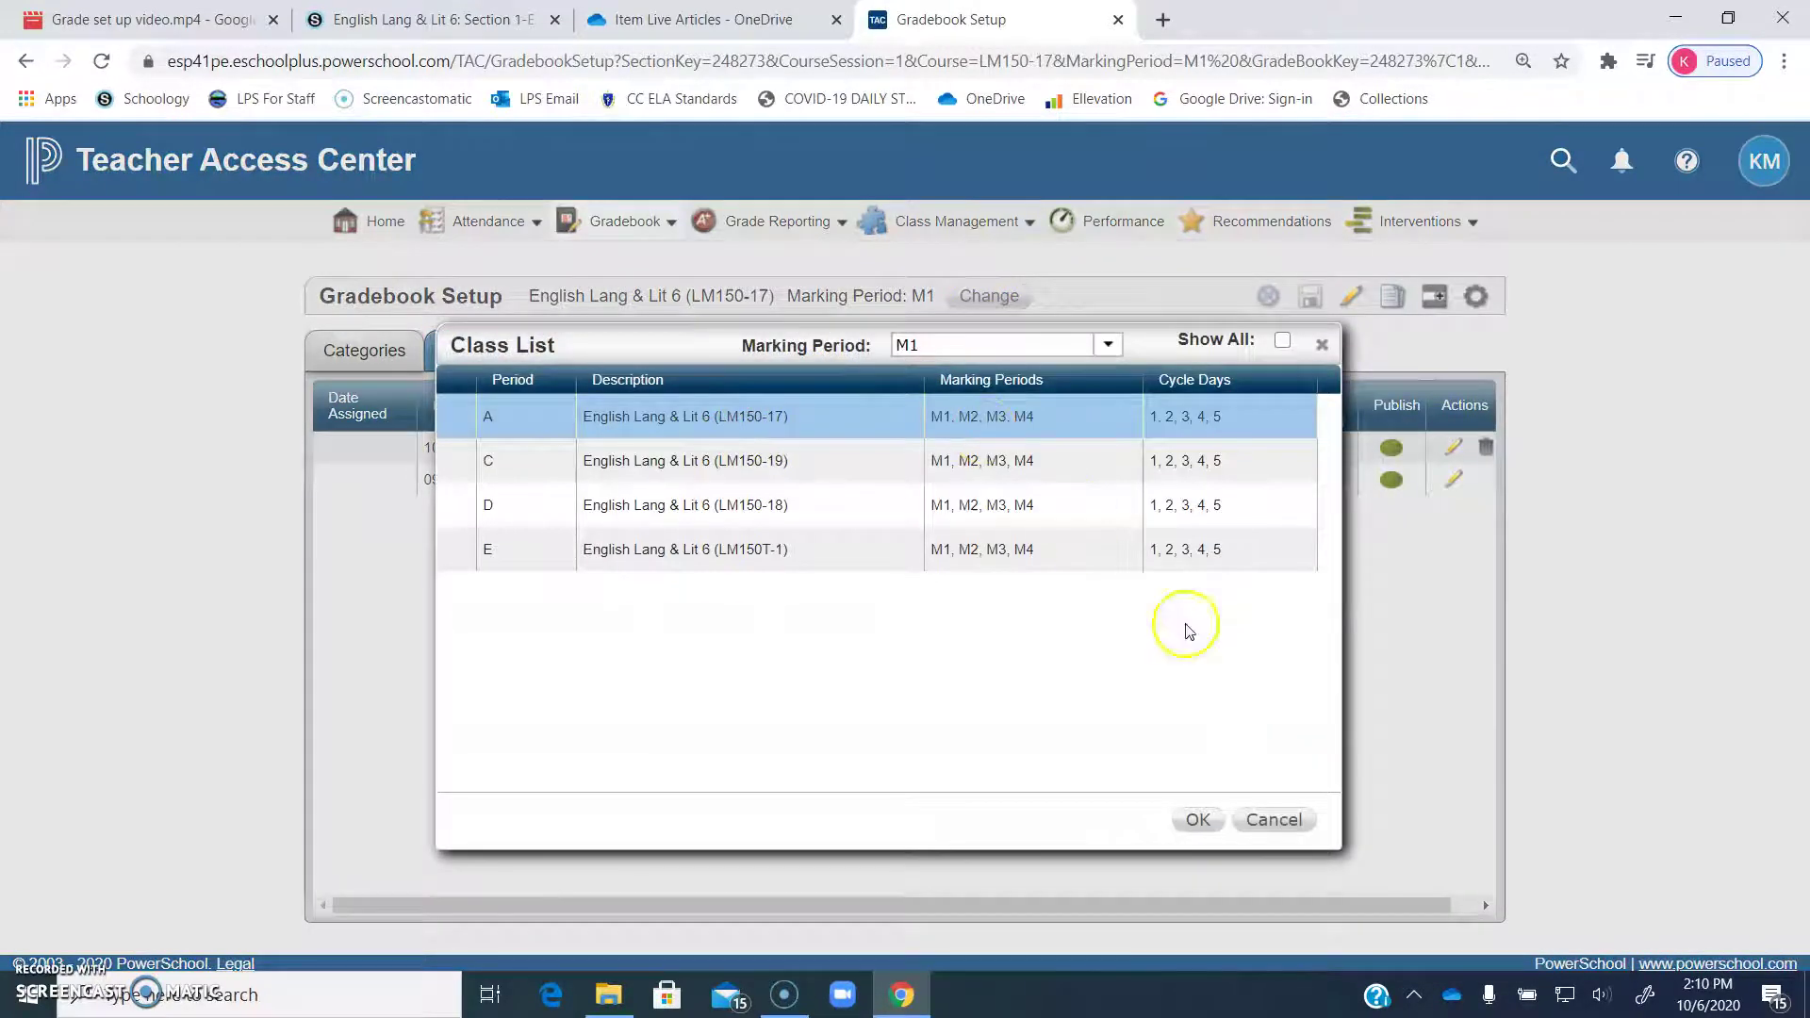
left_click(1273, 819)
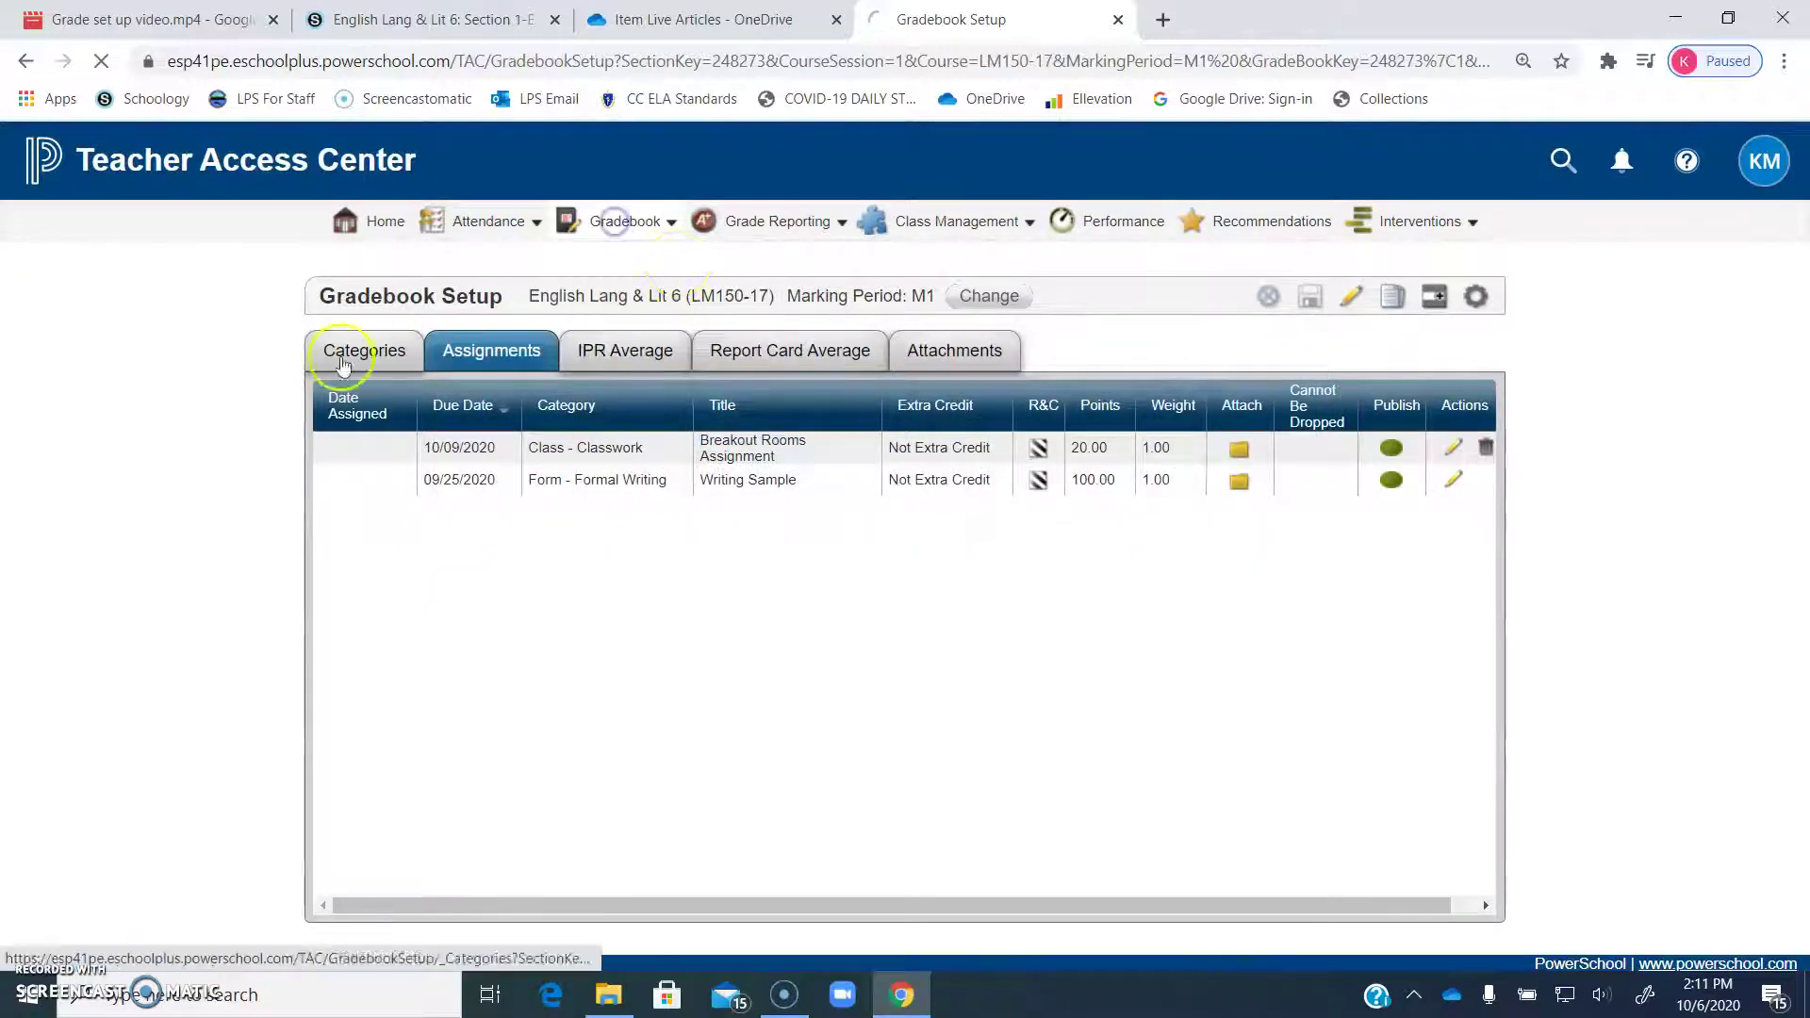
left_click(618, 223)
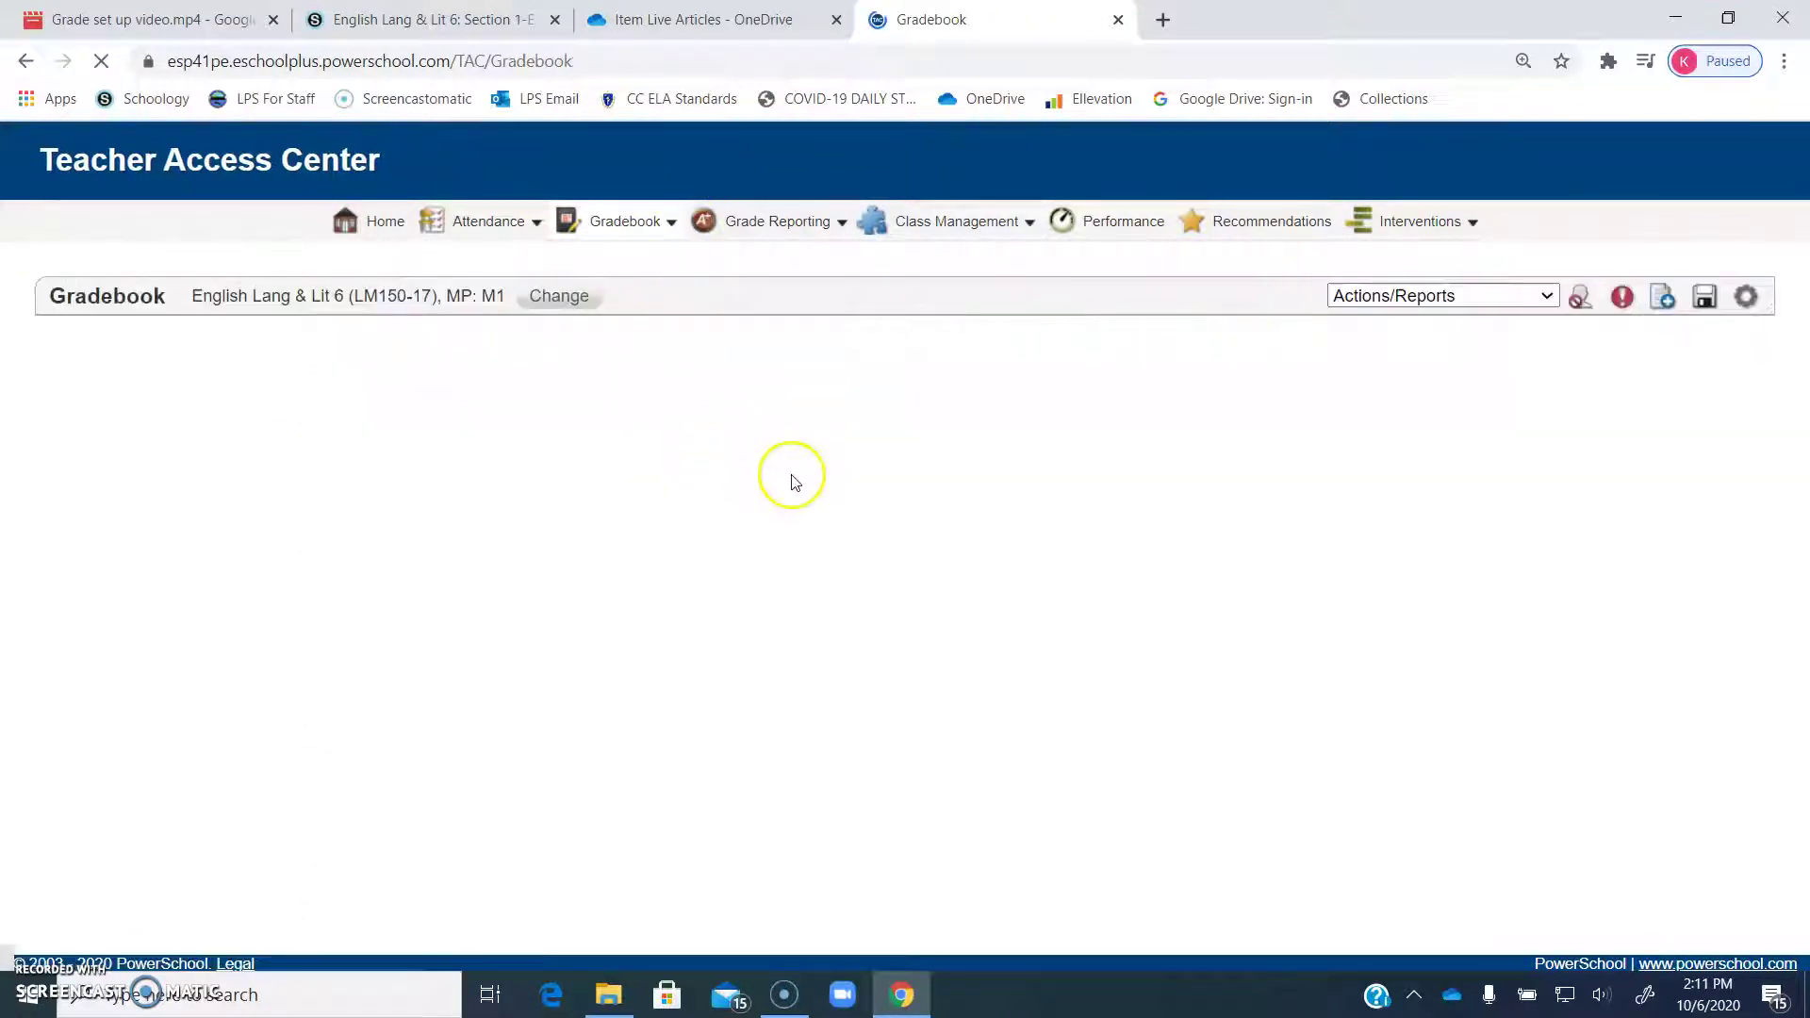
scroll(907, 544, "down", 1)
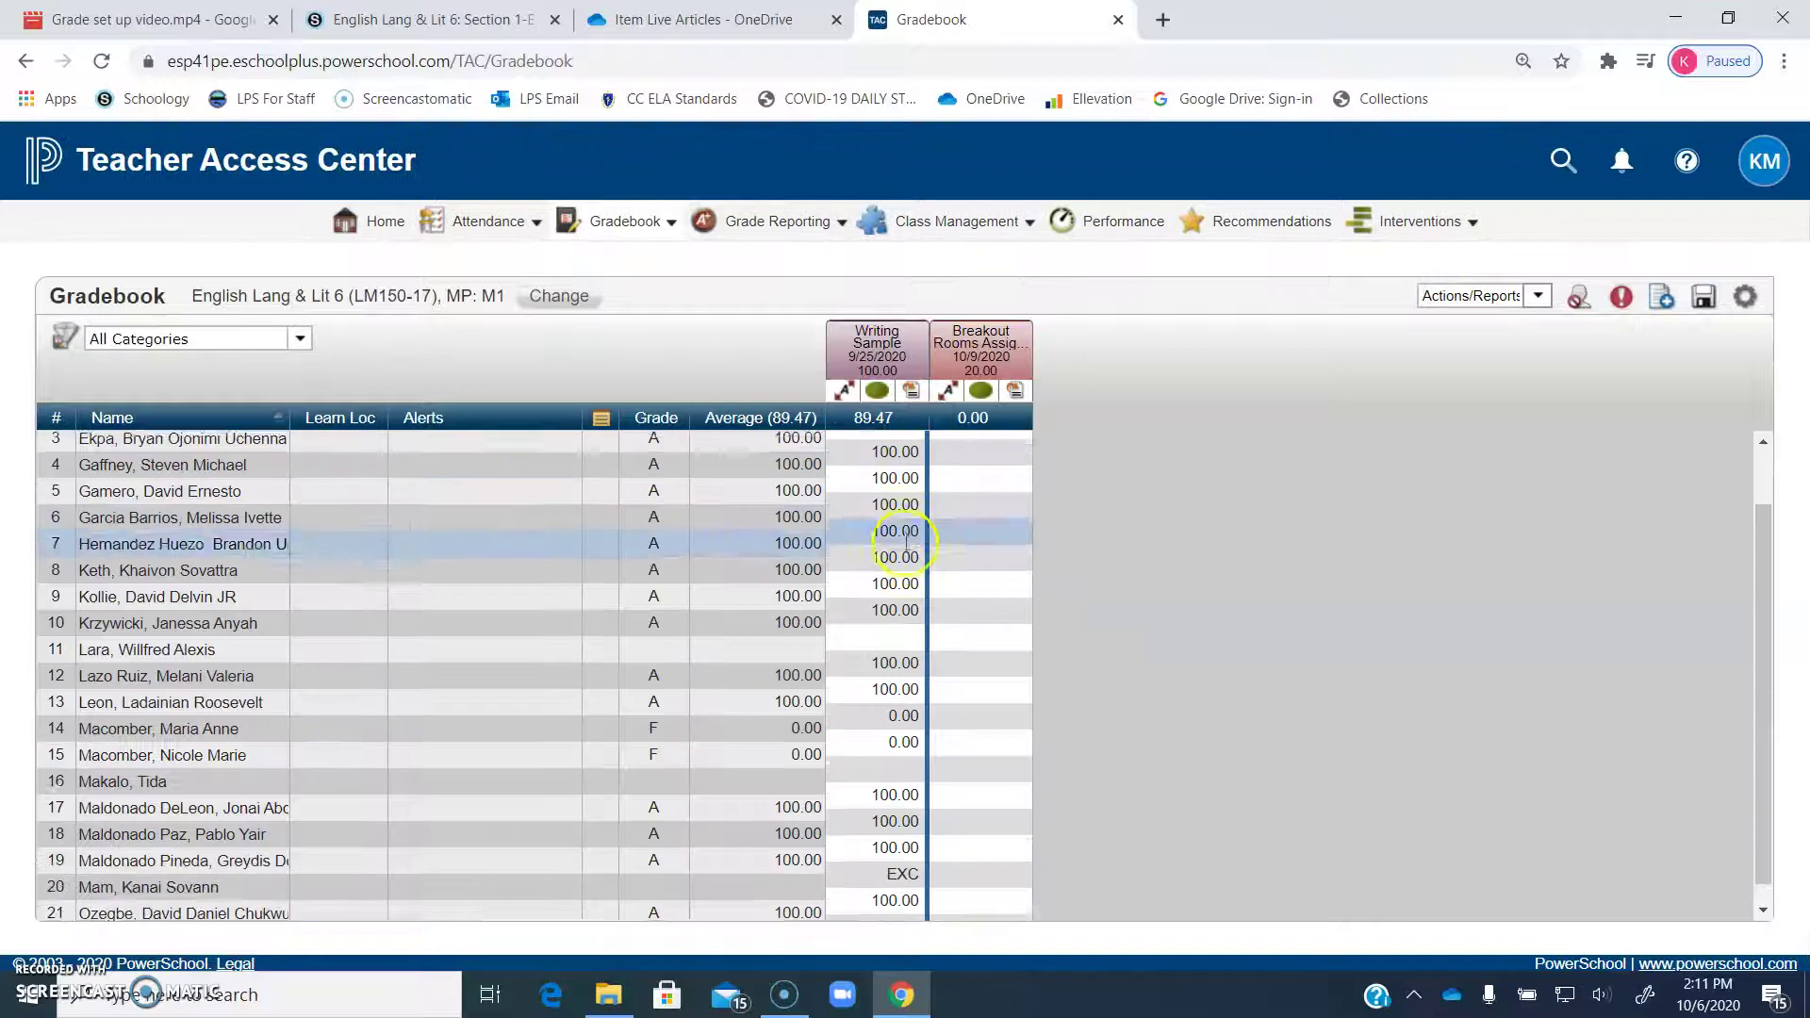
scroll(907, 544, "down", 1)
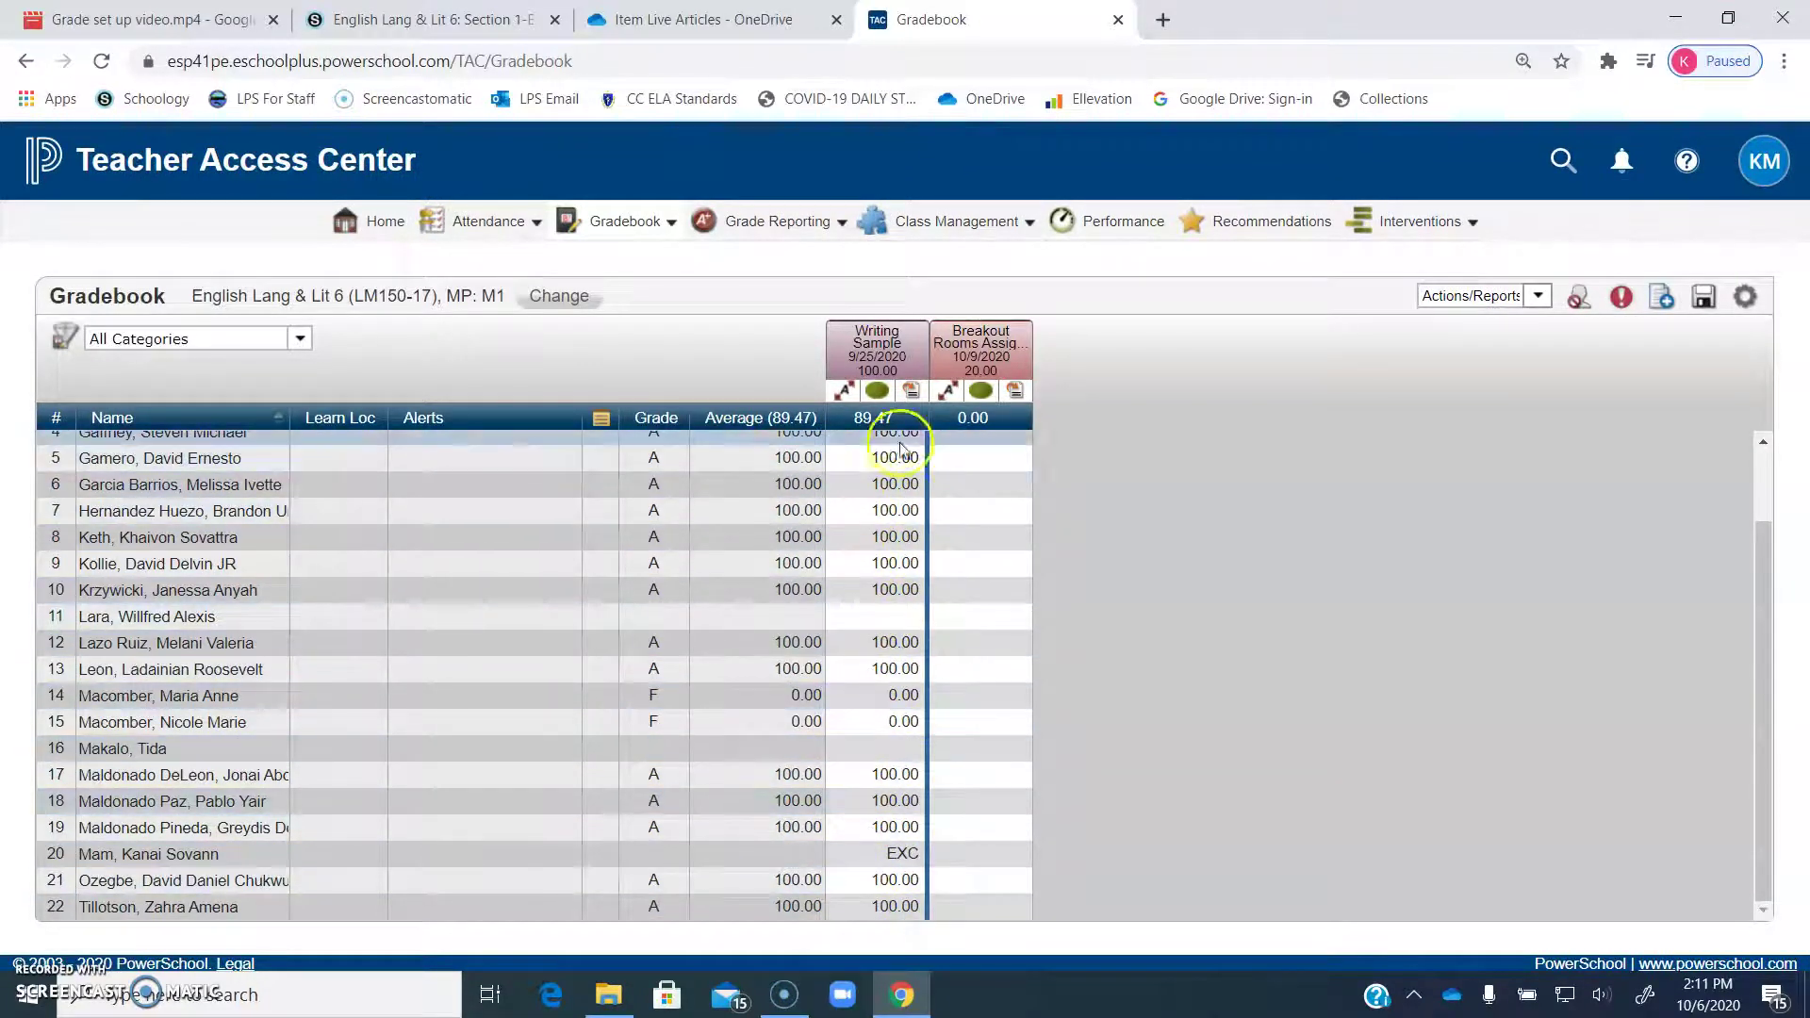
scroll(901, 452, "up", 2)
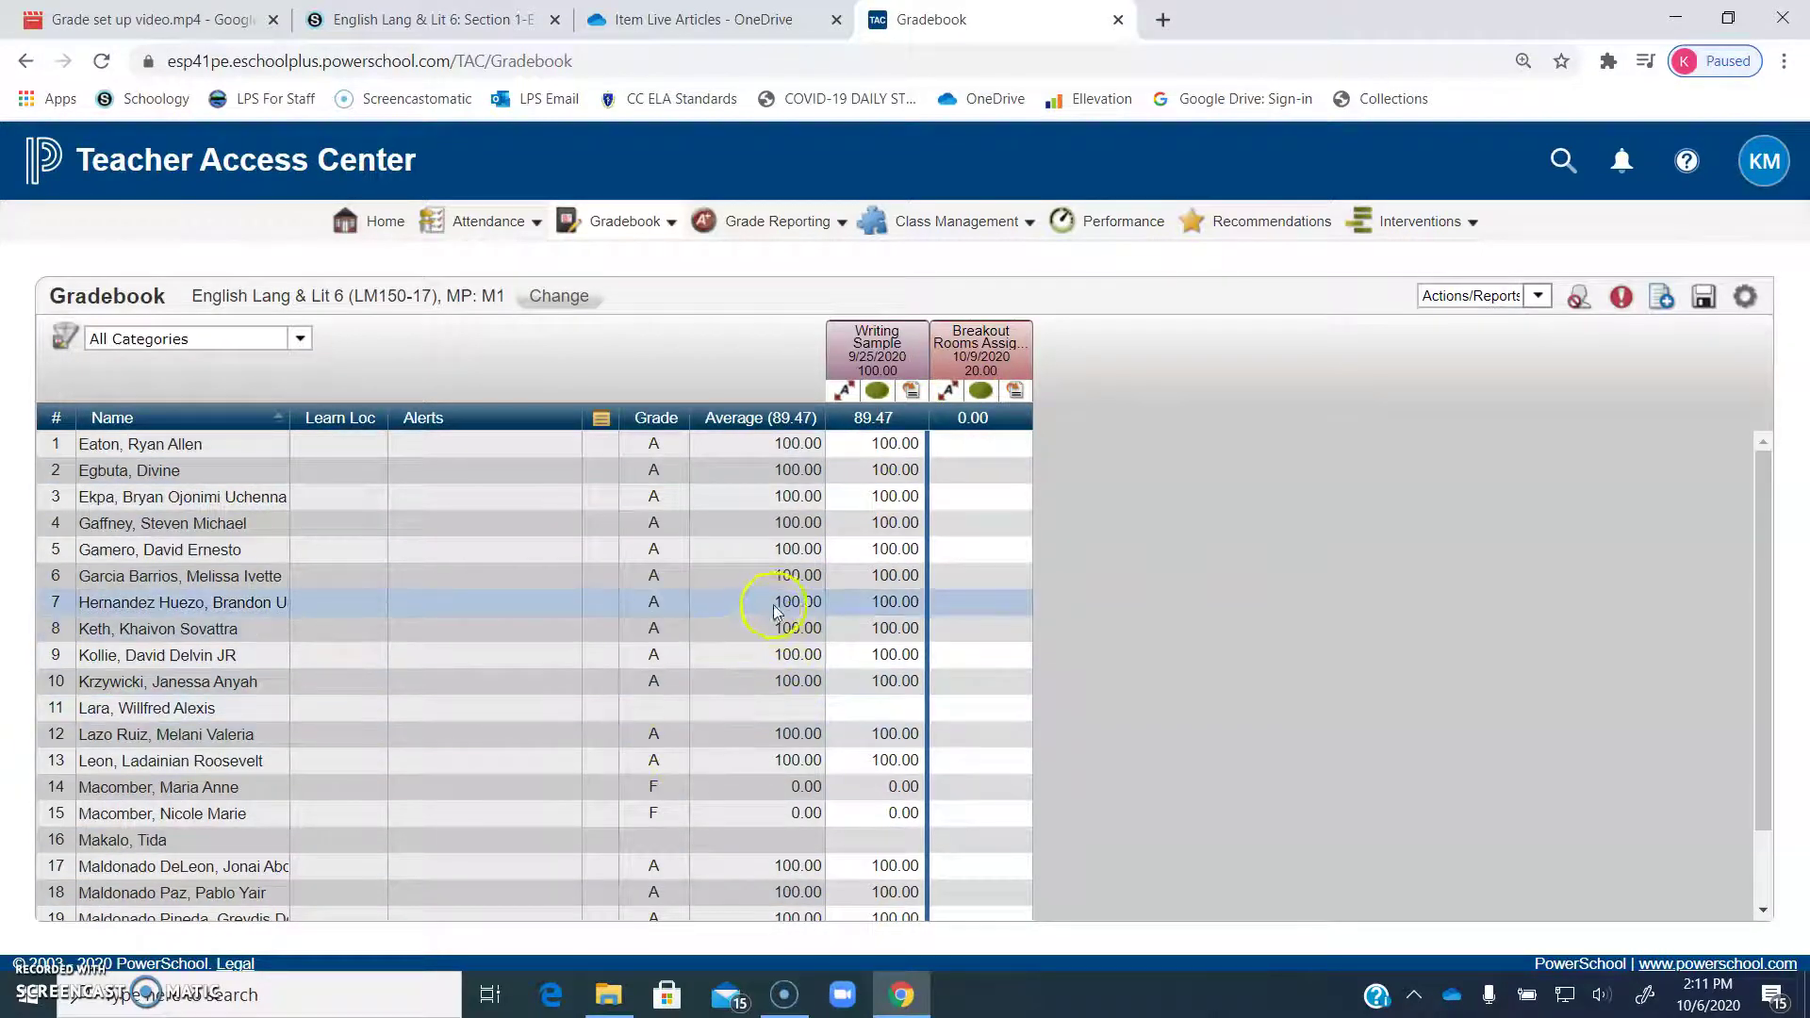
scroll(896, 598, "down", 1)
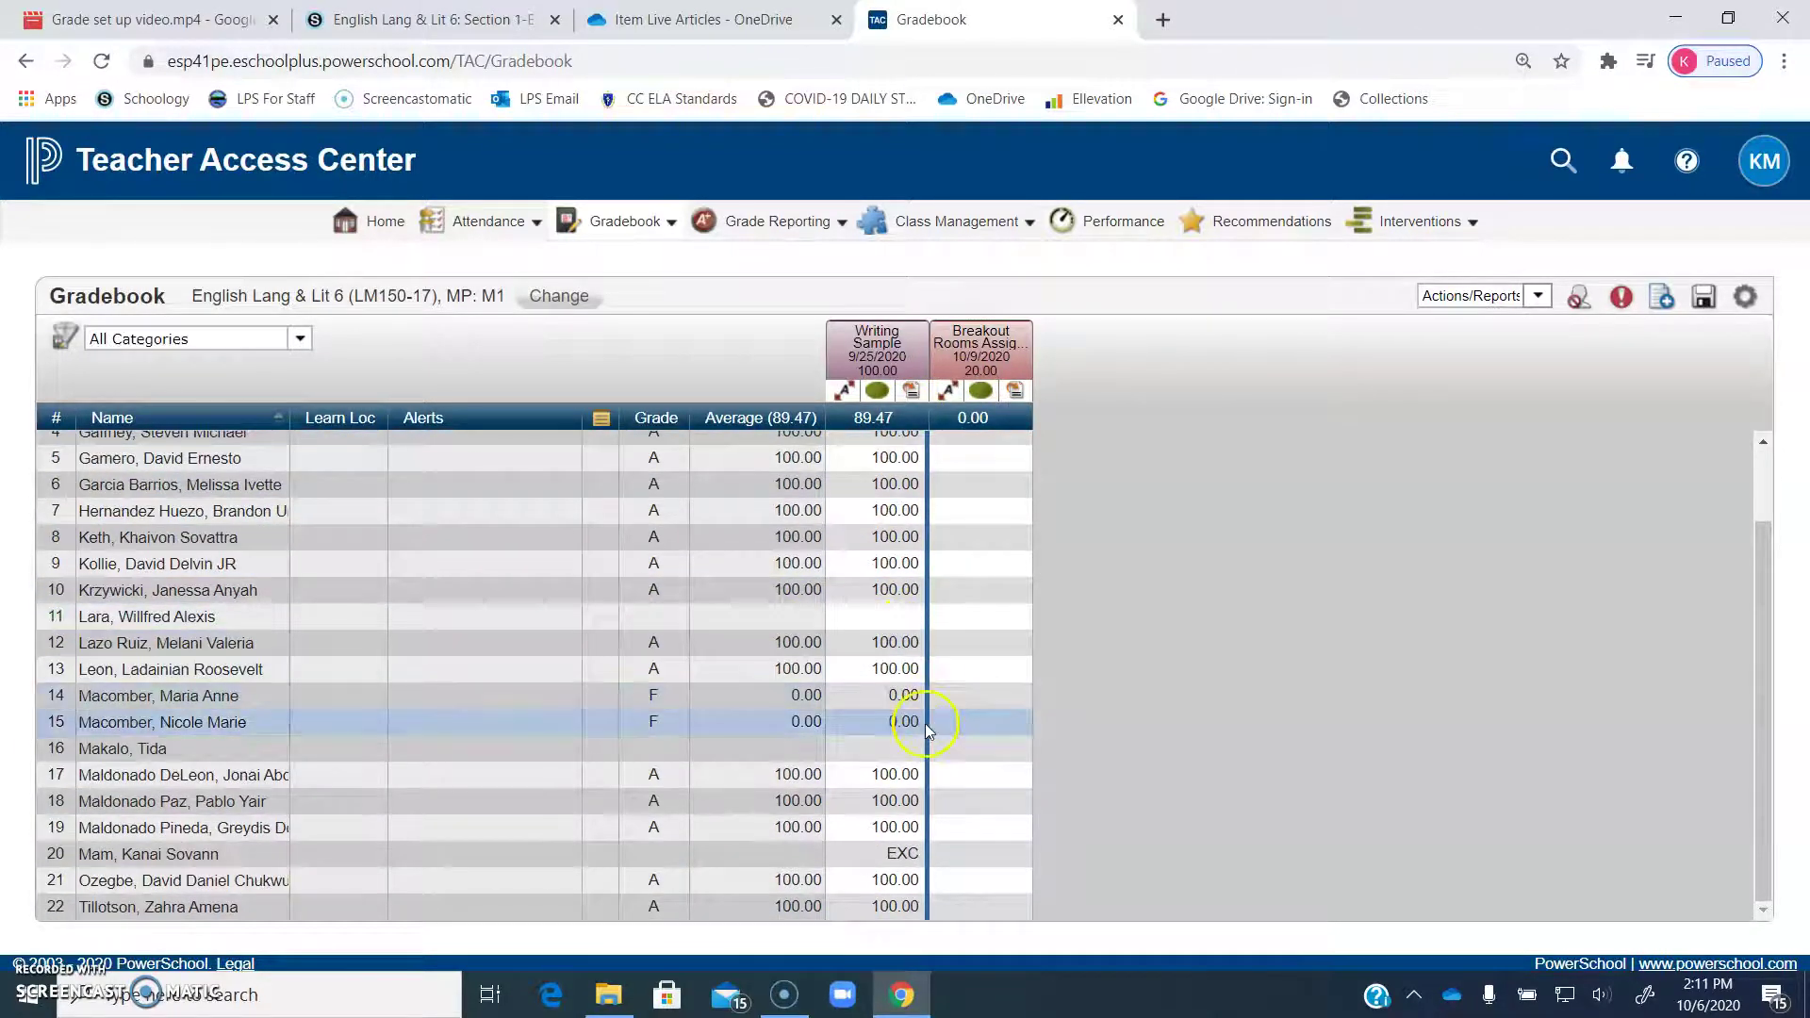
scroll(990, 603, "up", 1)
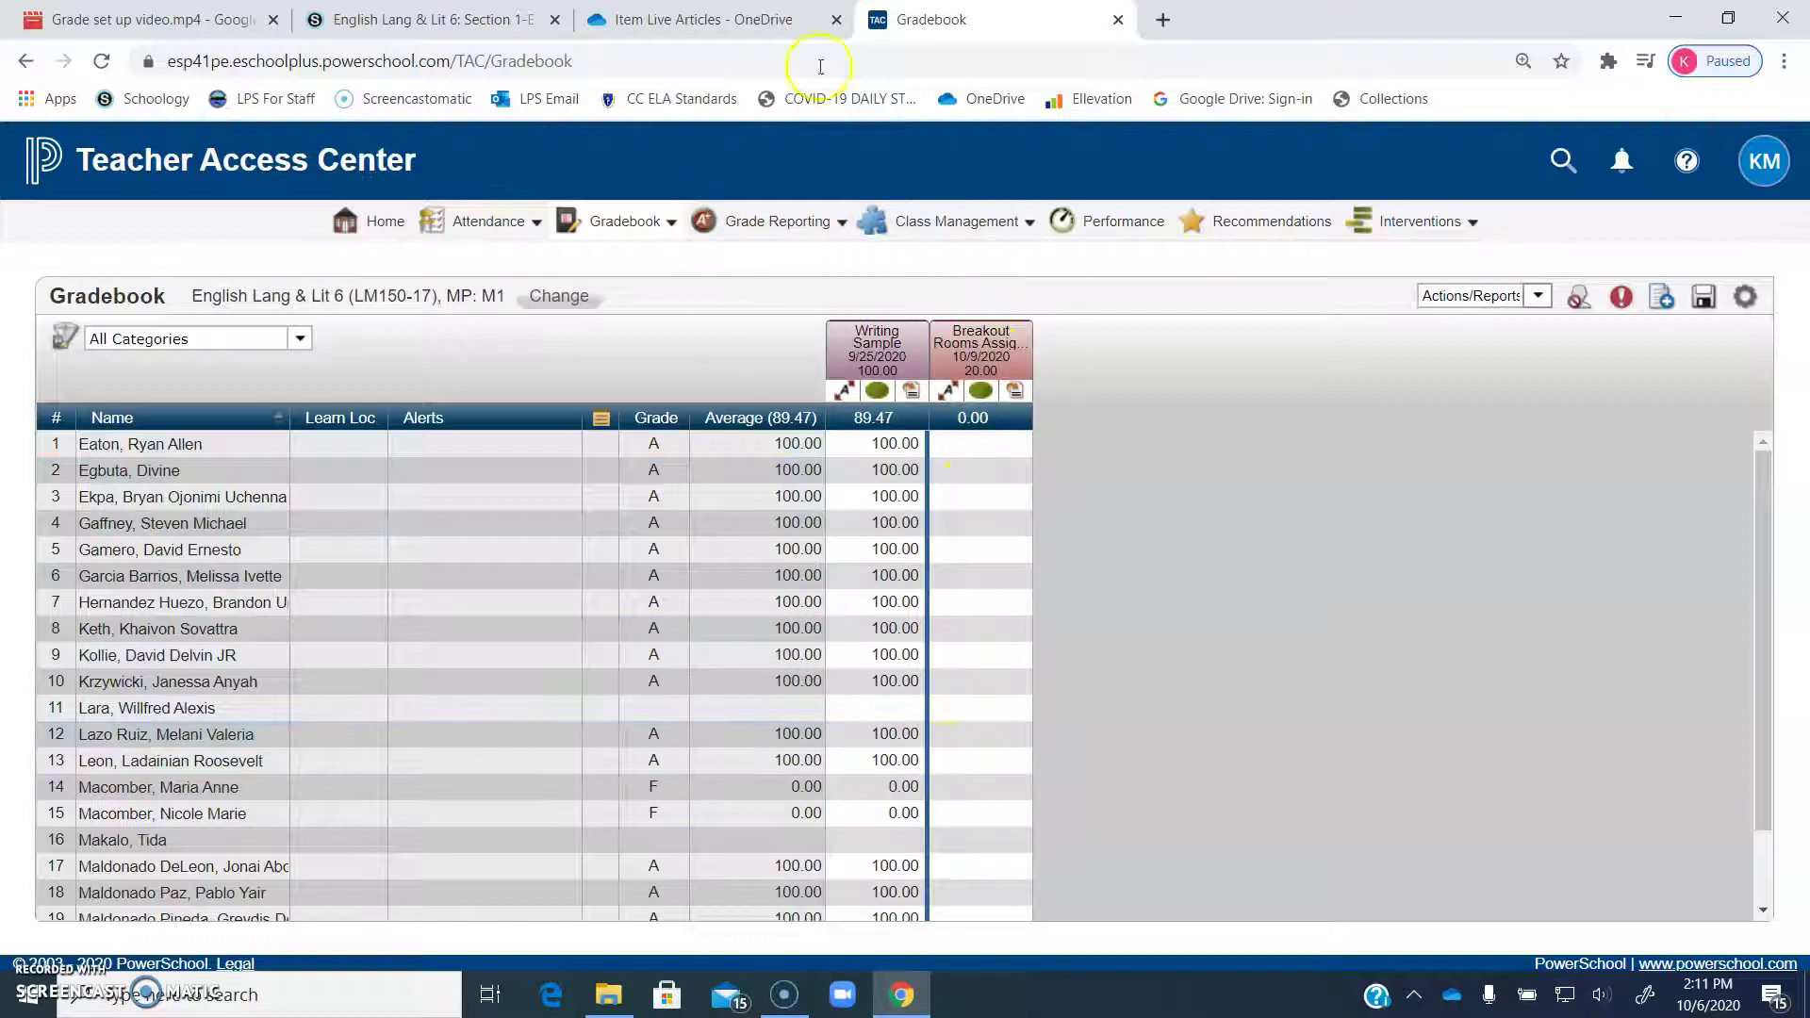
- Back in Schoology, go to Section 1-E Materials and open the Wednesday 10/7/20 vocabulary folder
left_click(434, 18)
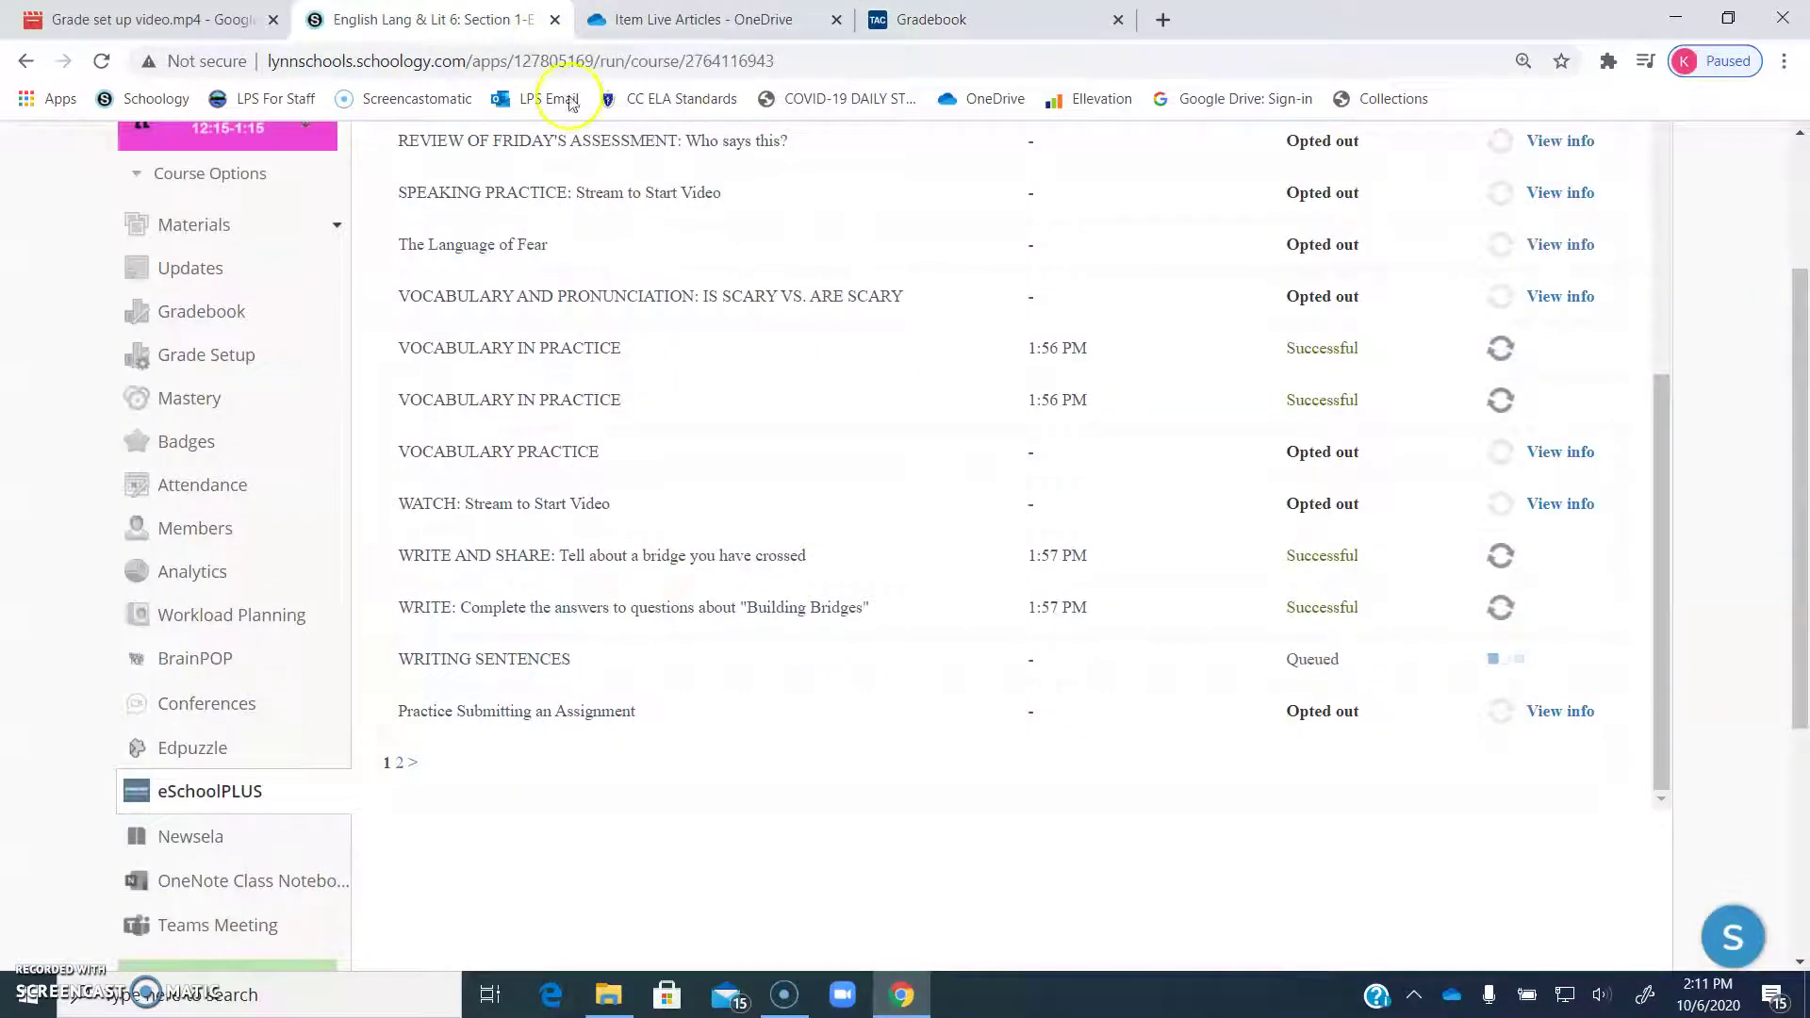
scroll(748, 570, "up", 3)
scroll(394, 839, "up", 3)
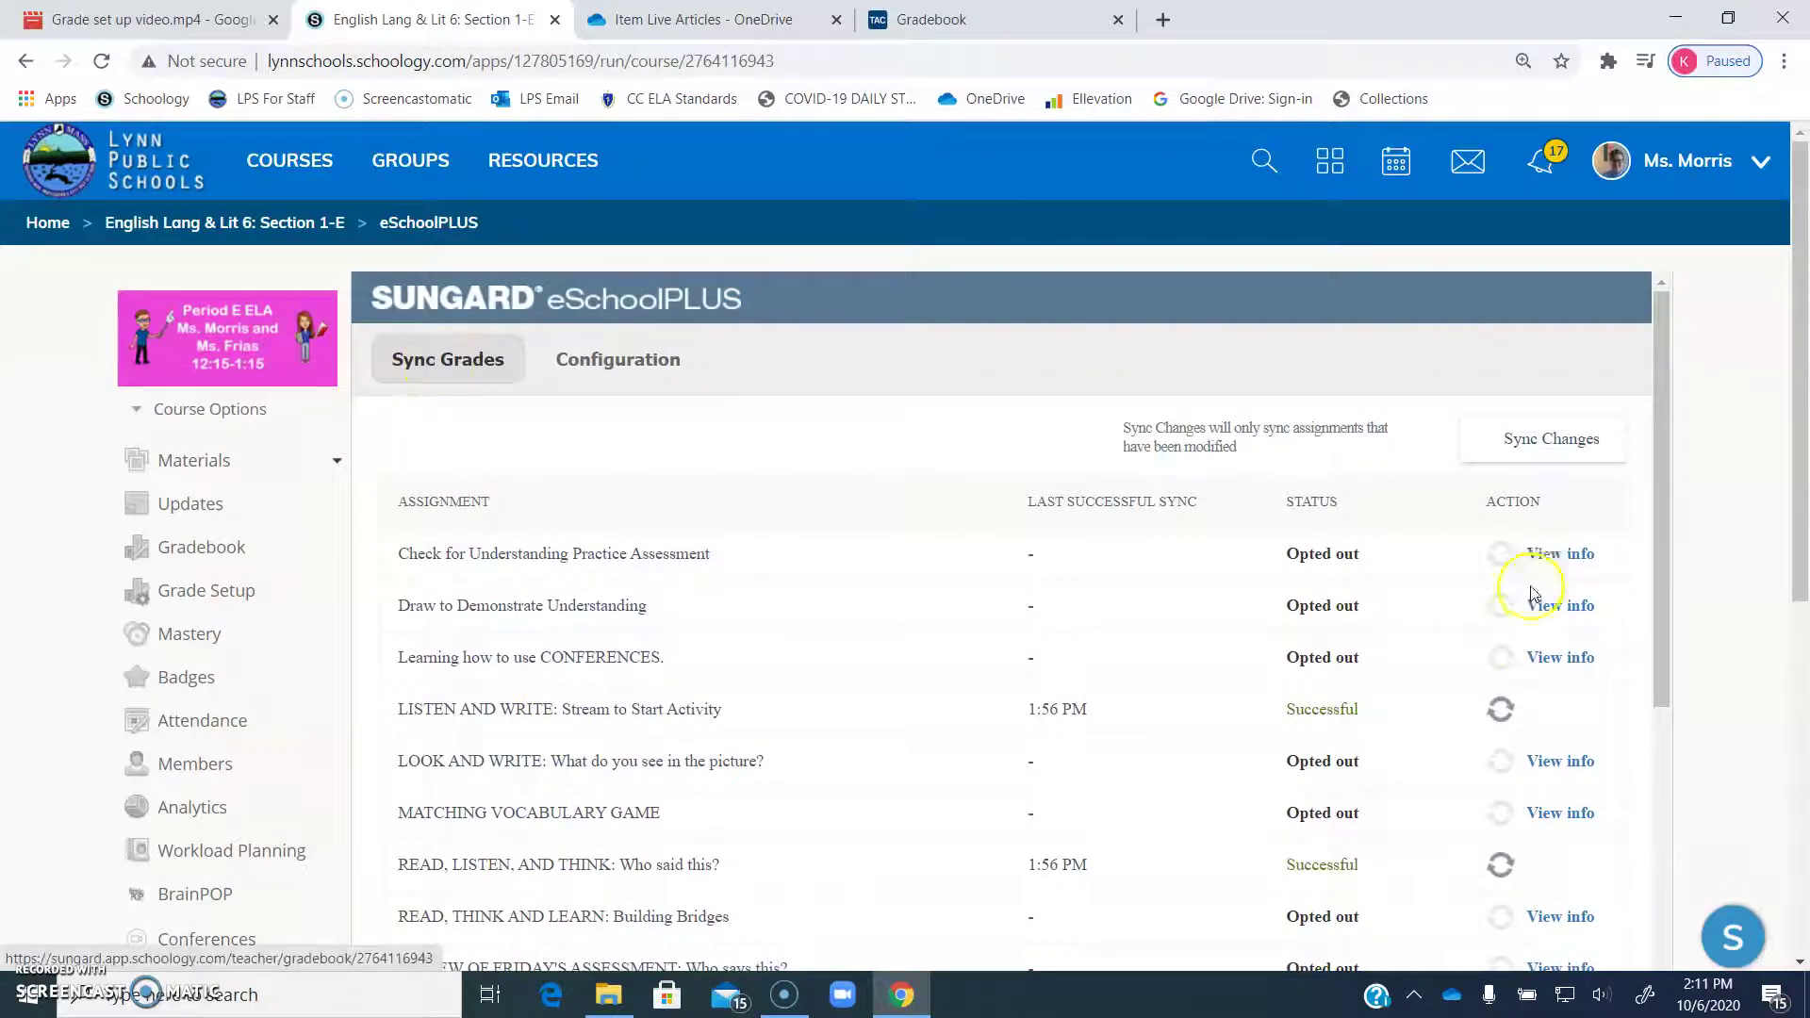
scroll(1511, 898, "down", 6)
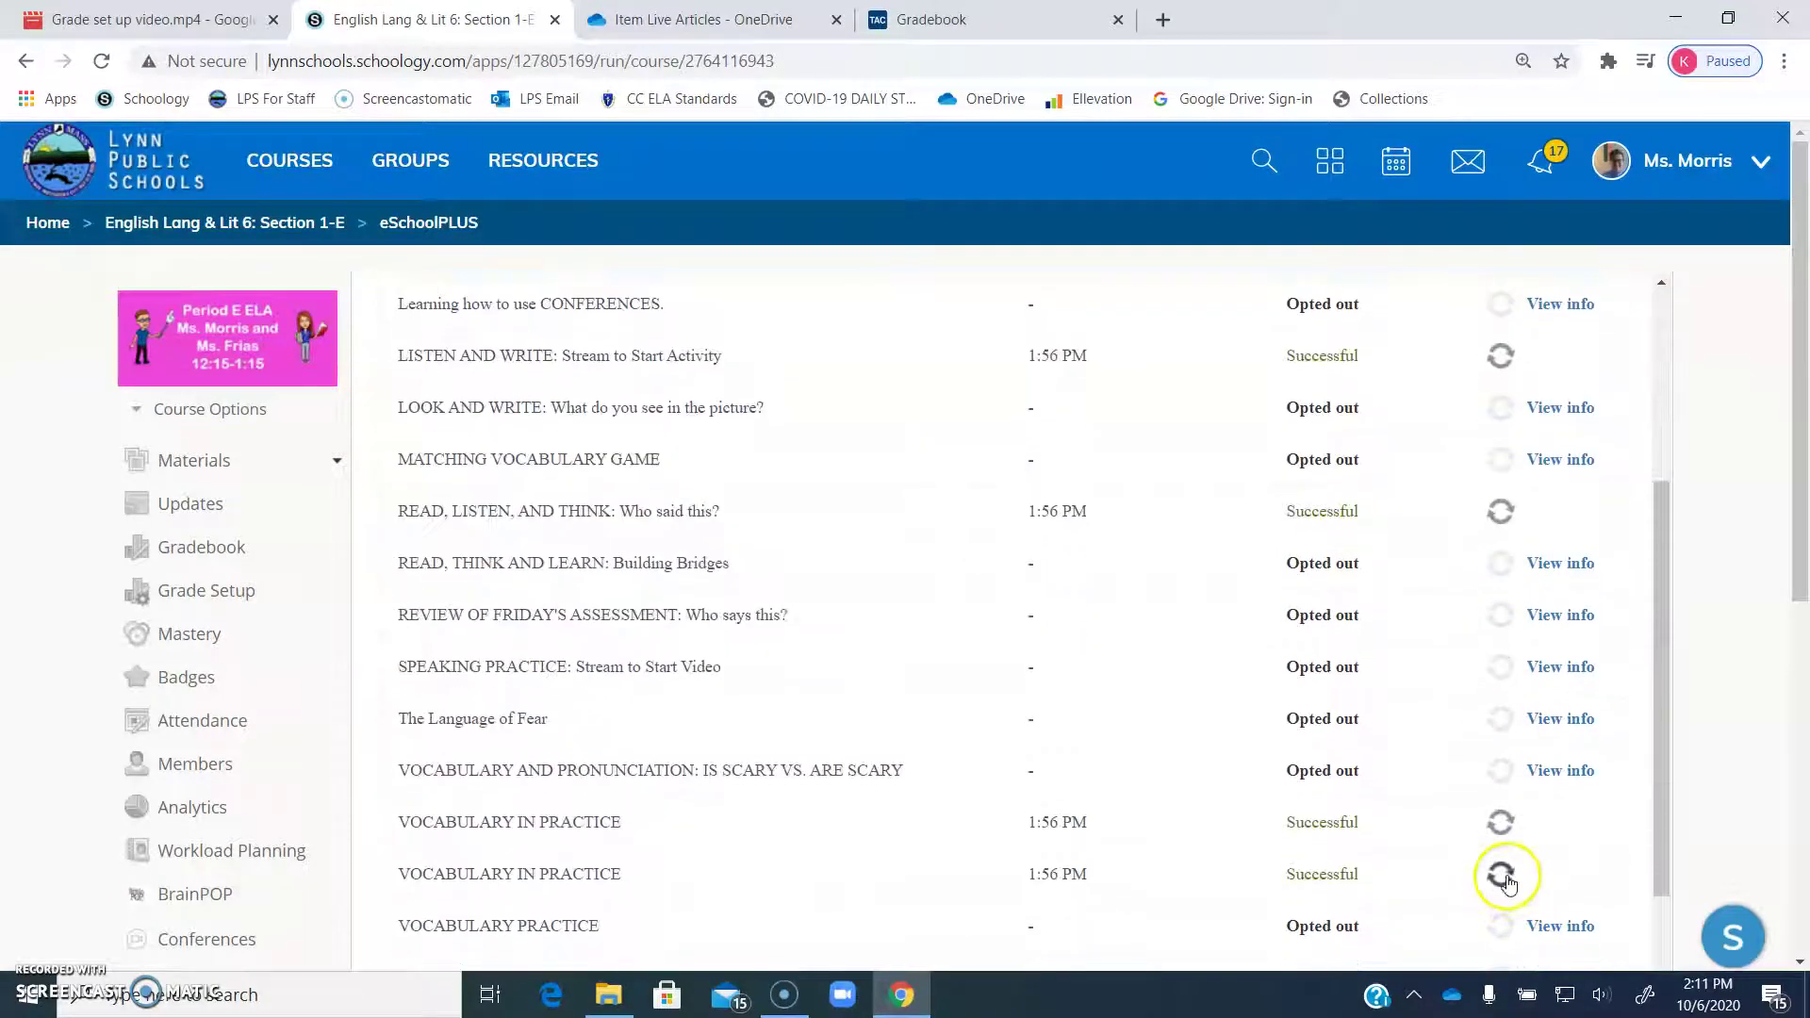
scroll(1195, 850, "down", 3)
scroll(897, 854, "up", 10)
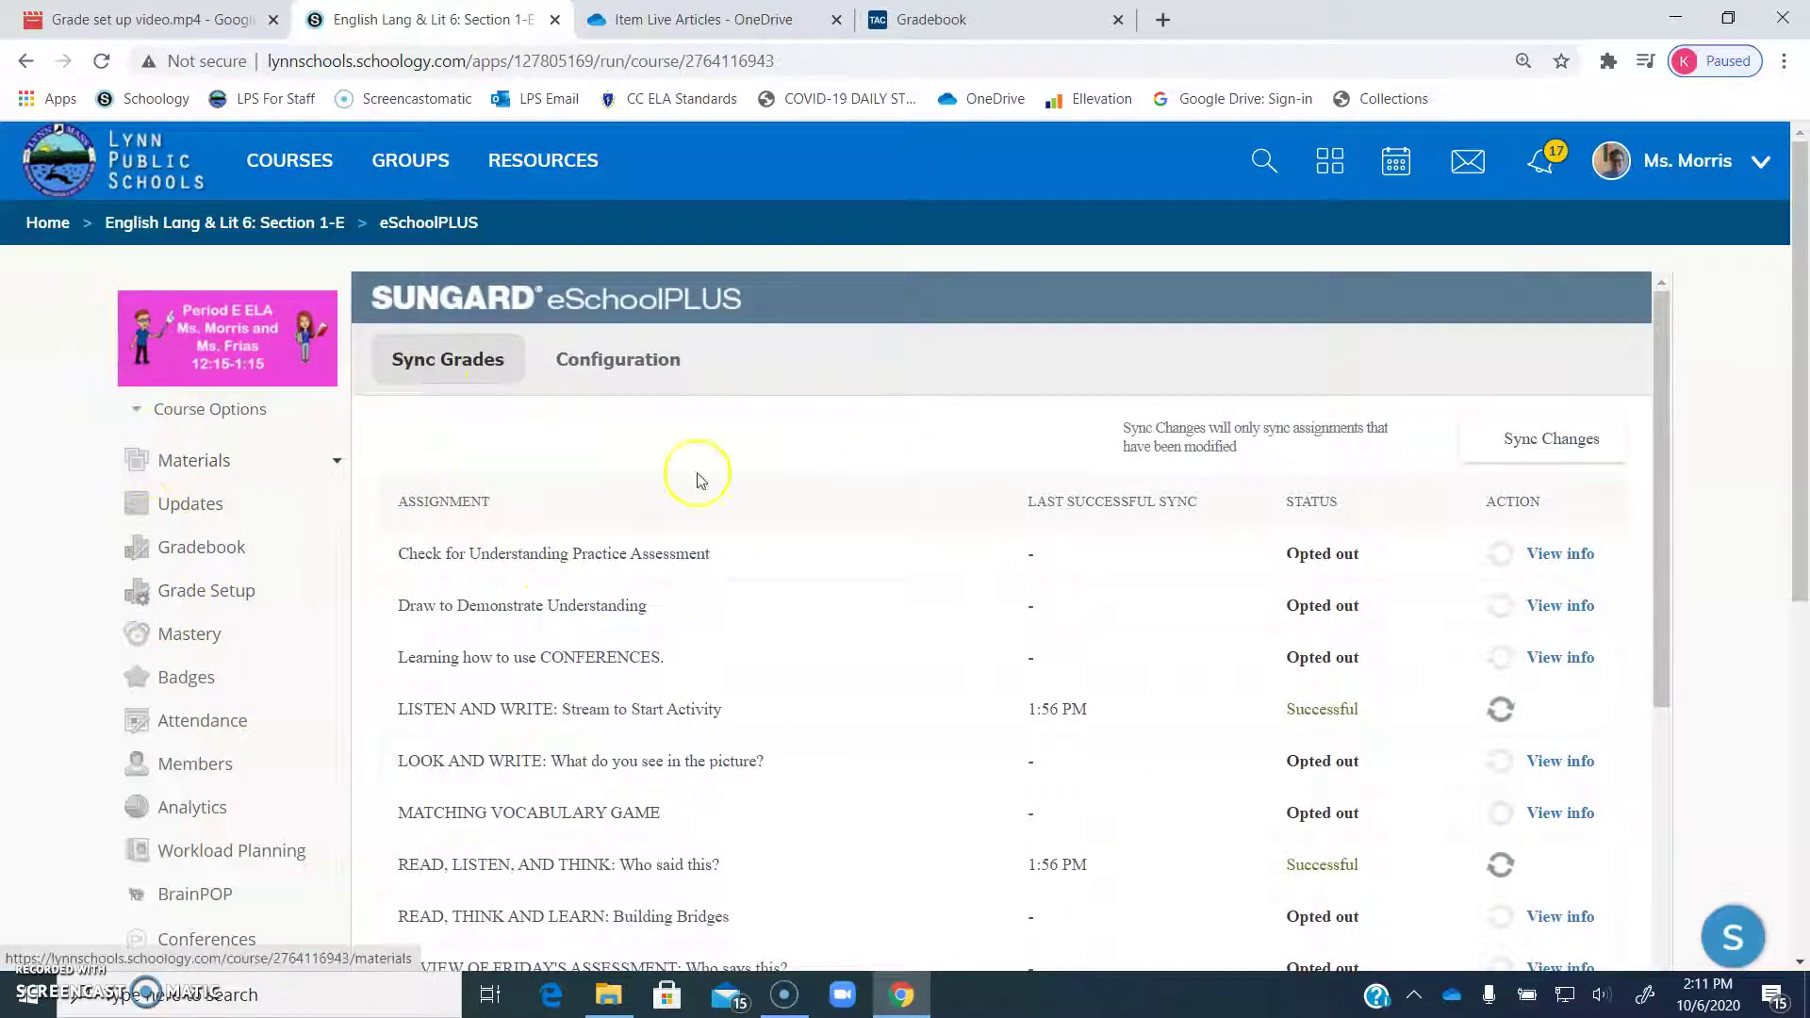
left_click(202, 460)
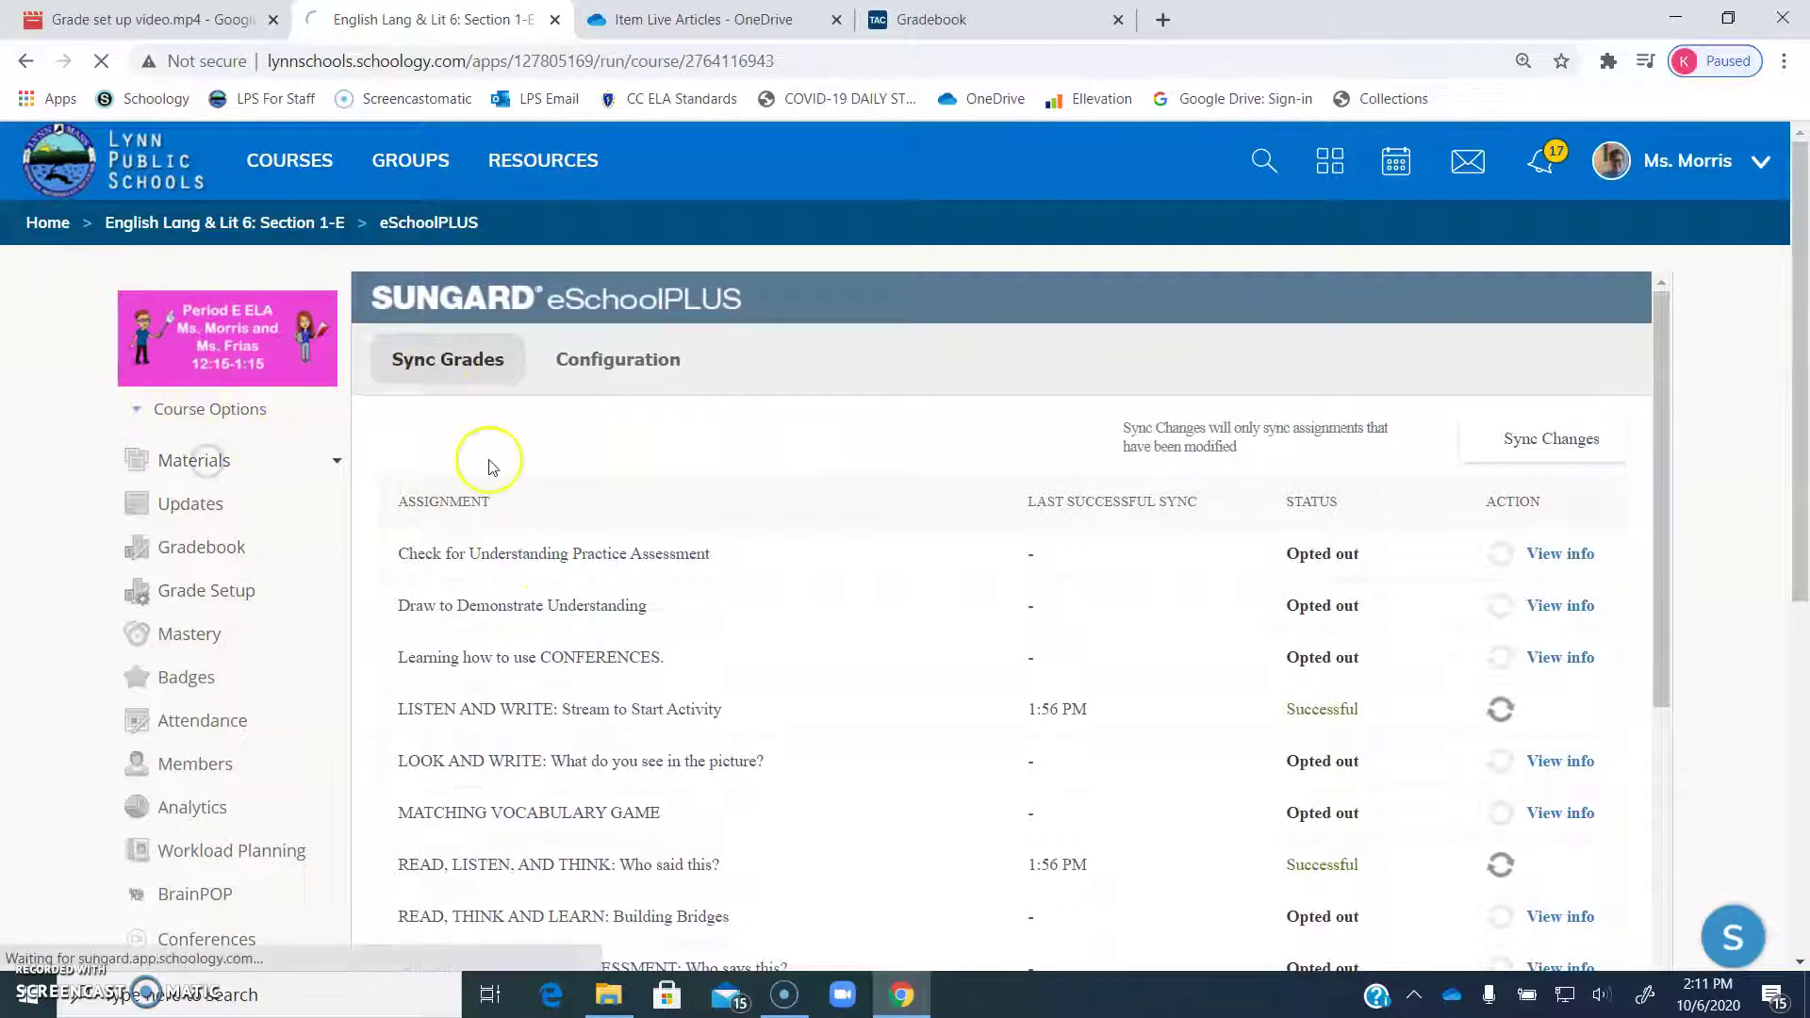
scroll(585, 486, "down", 5)
left_click(770, 582)
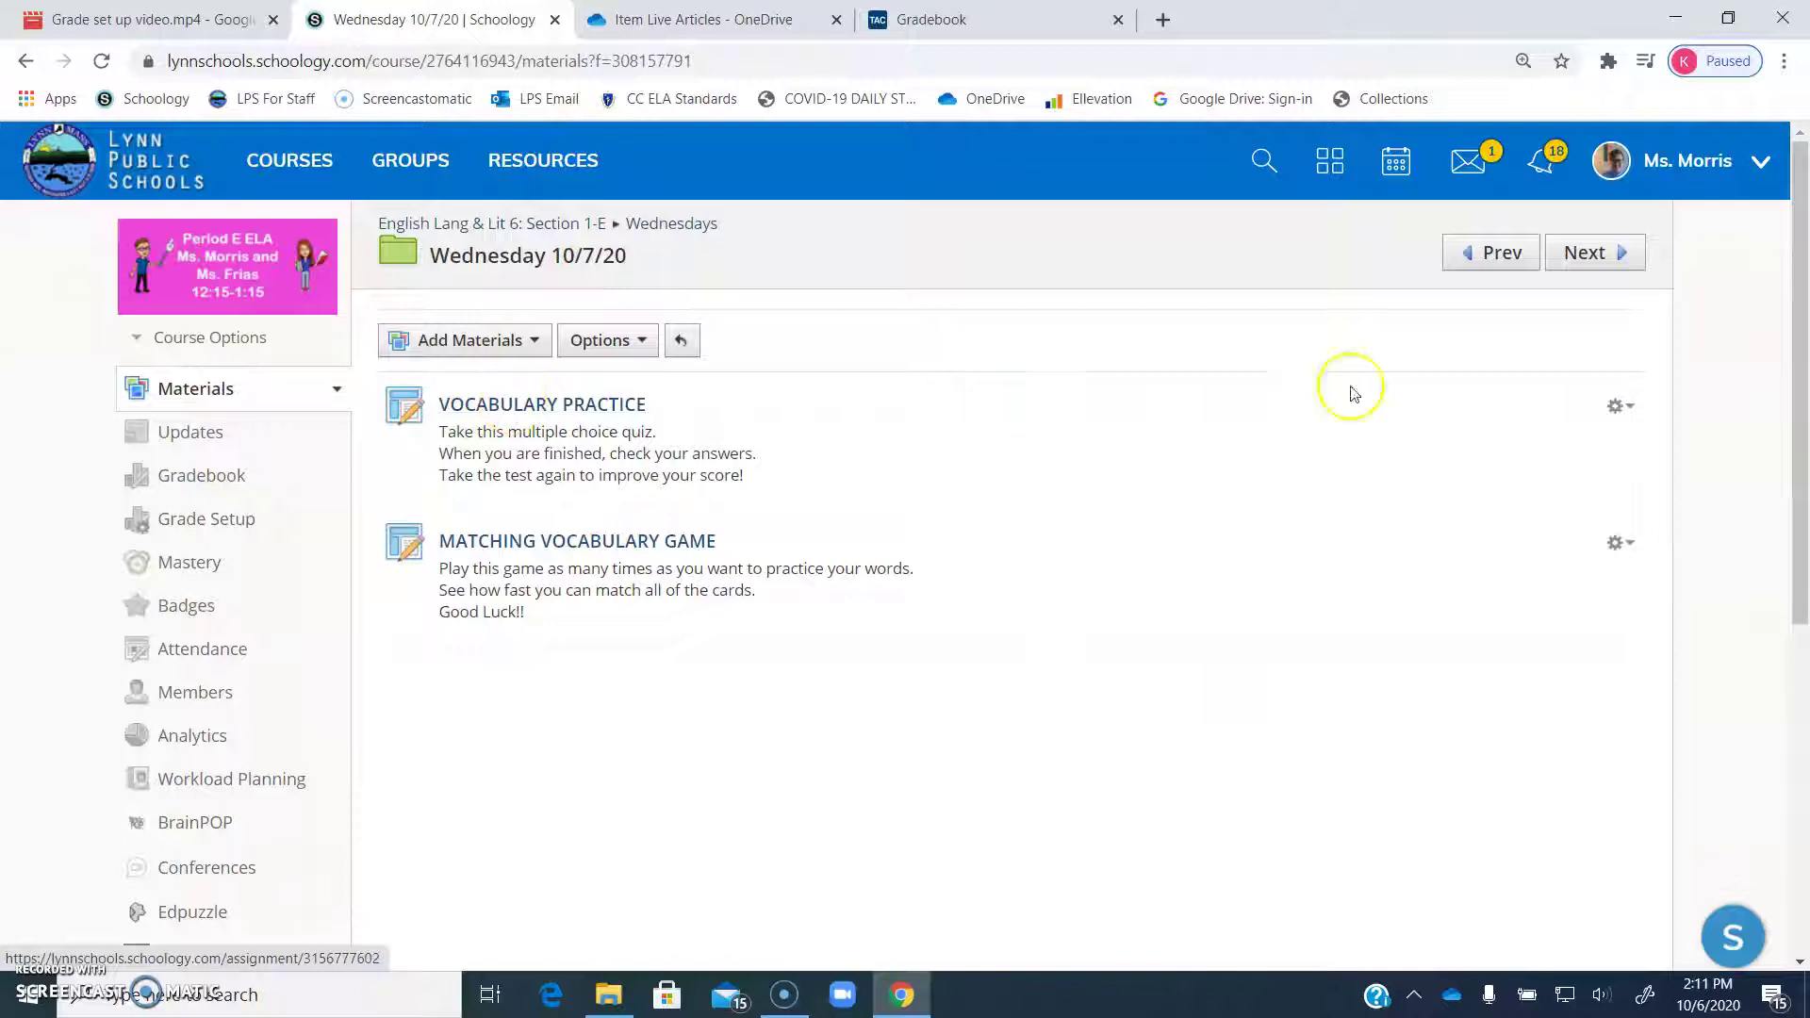
left_click(1605, 411)
left_click(1560, 444)
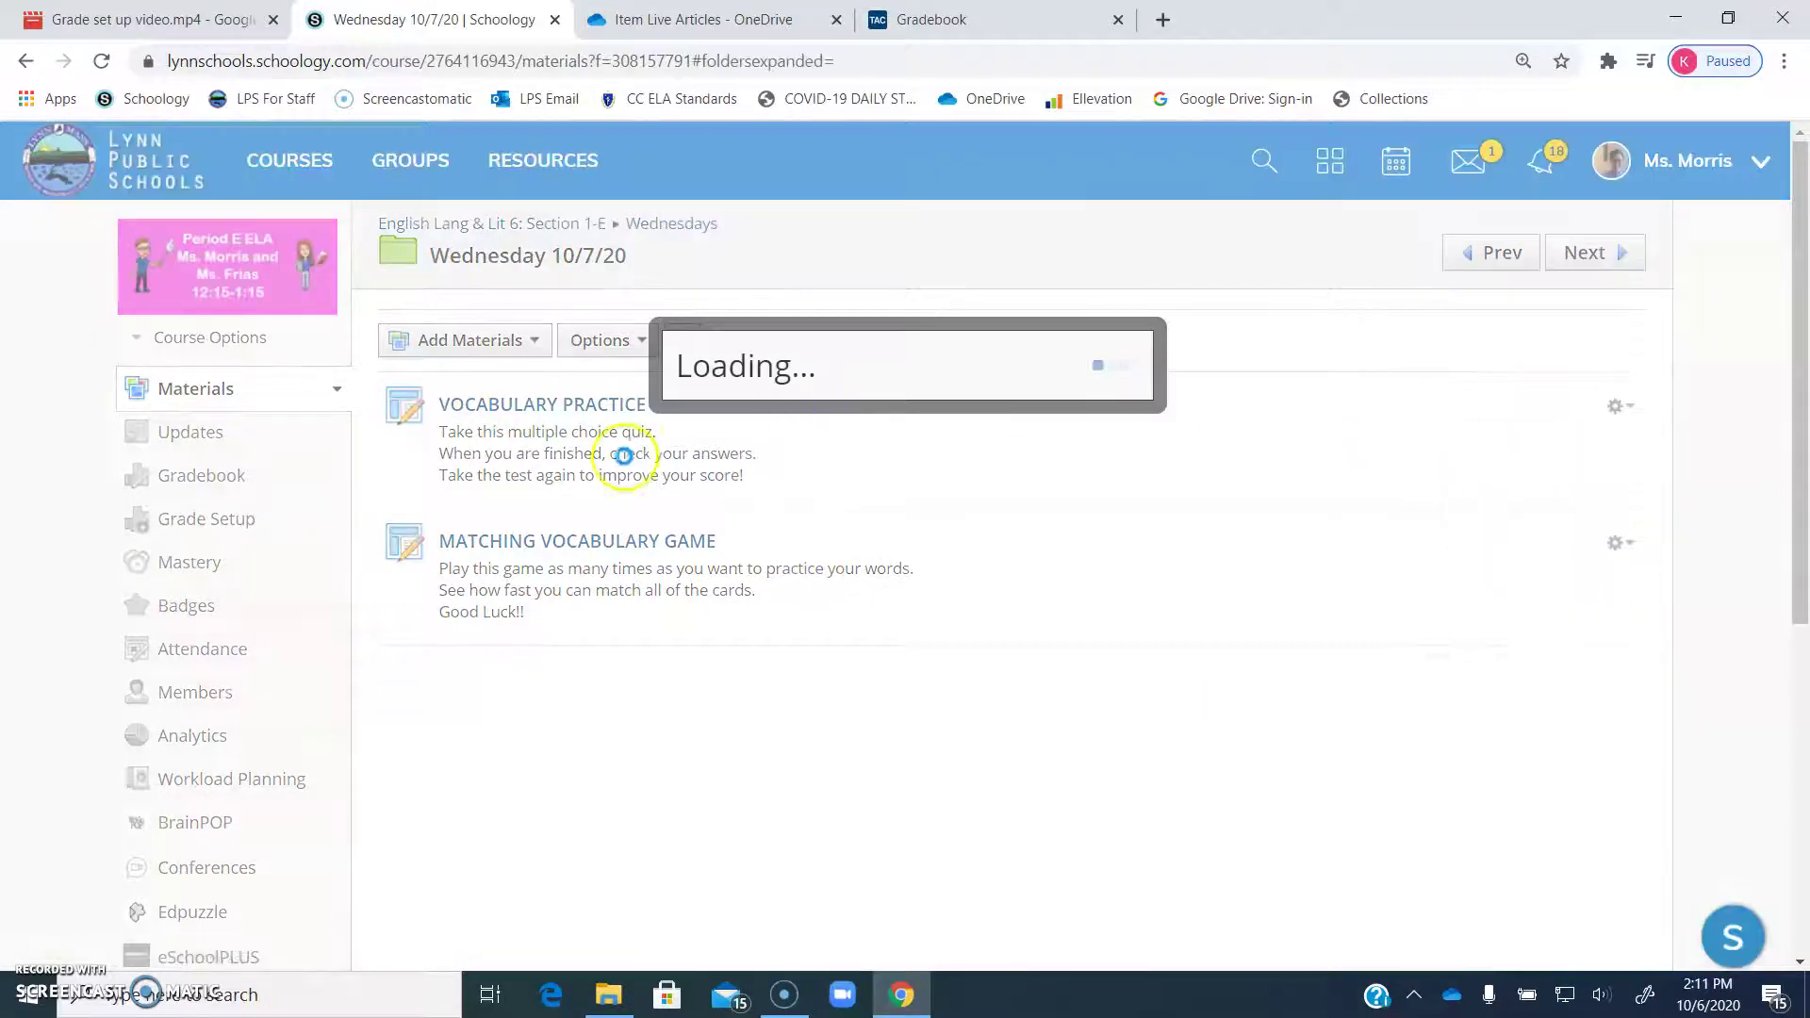
scroll(547, 679, "down", 3)
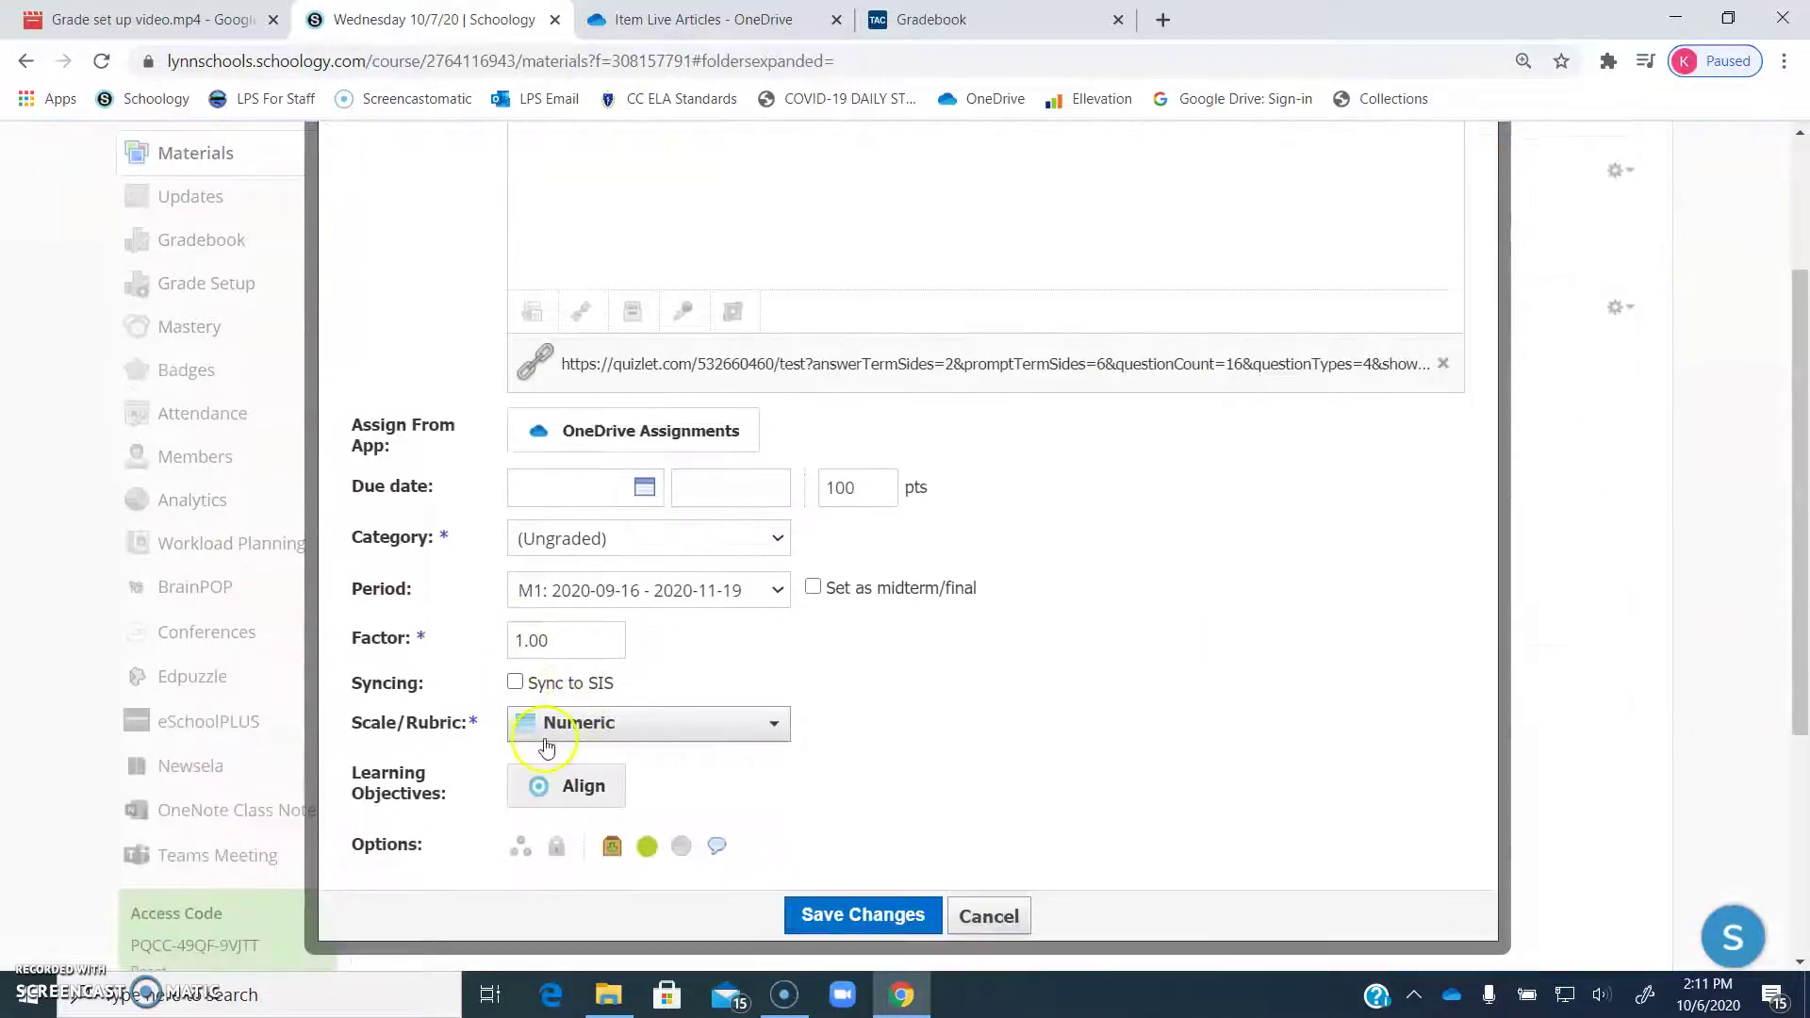
left_click_drag(622, 684, 532, 682)
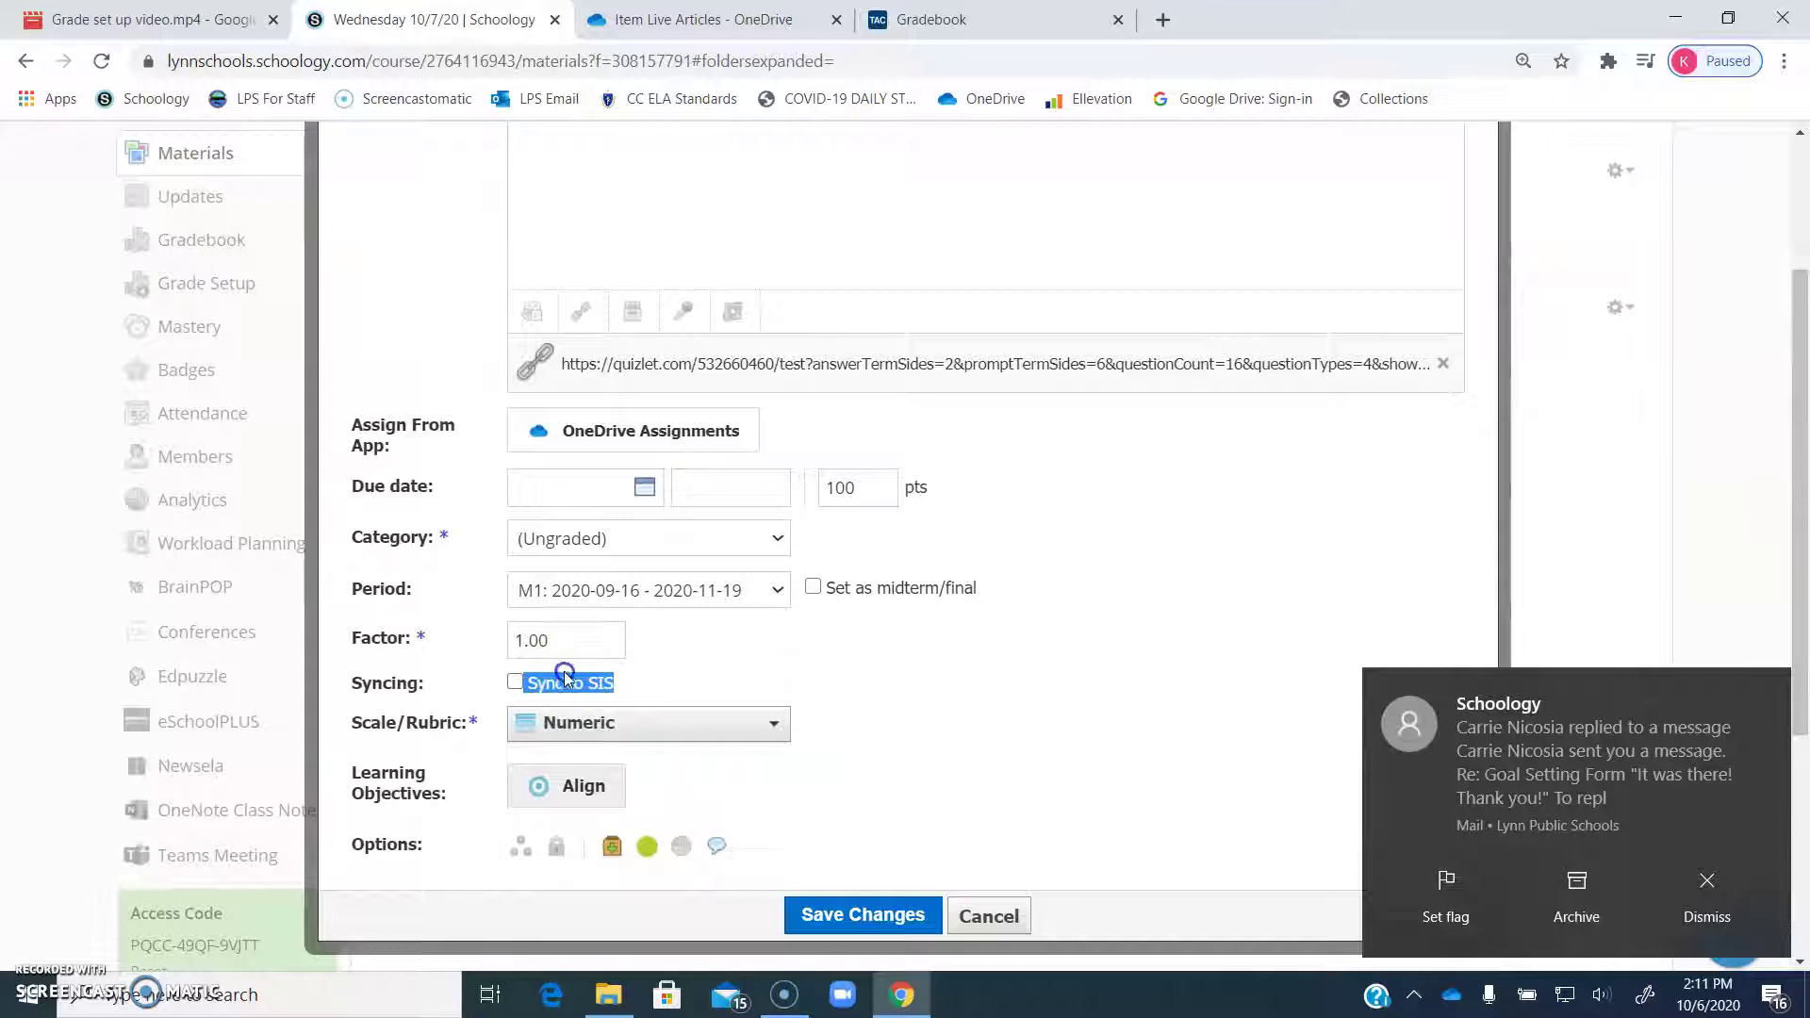
left_click(516, 685)
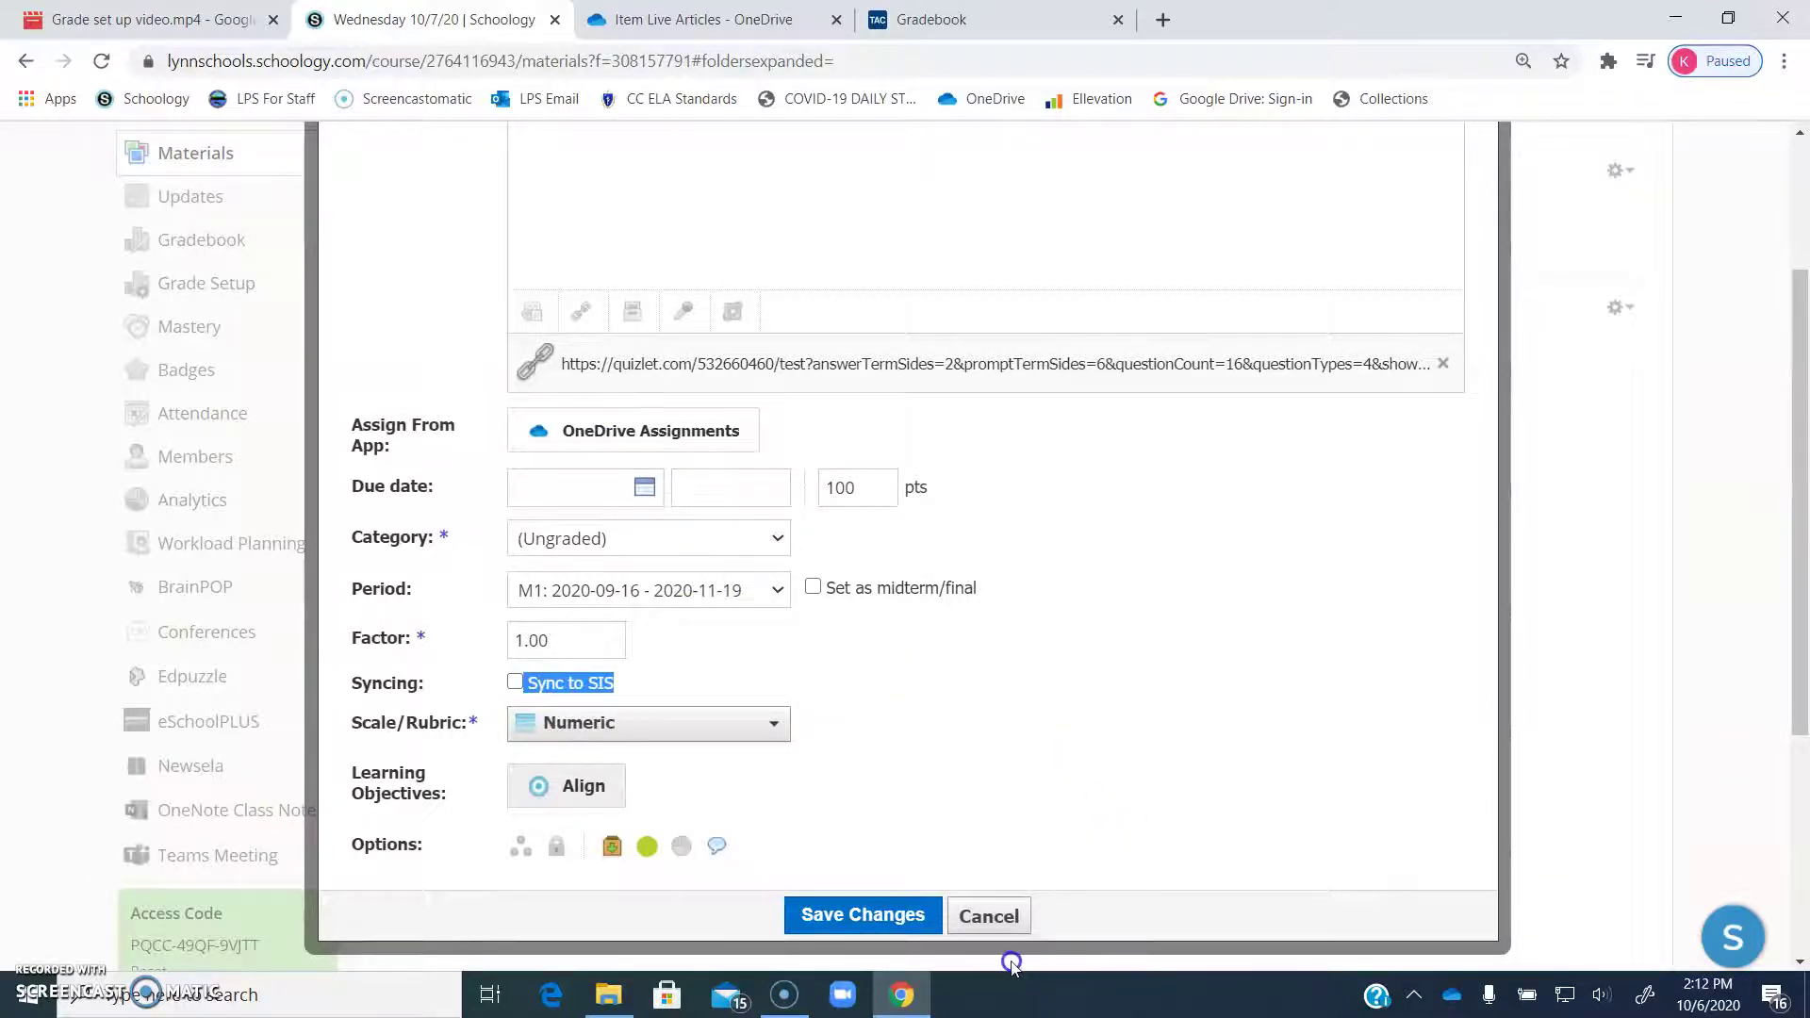
left_click(989, 916)
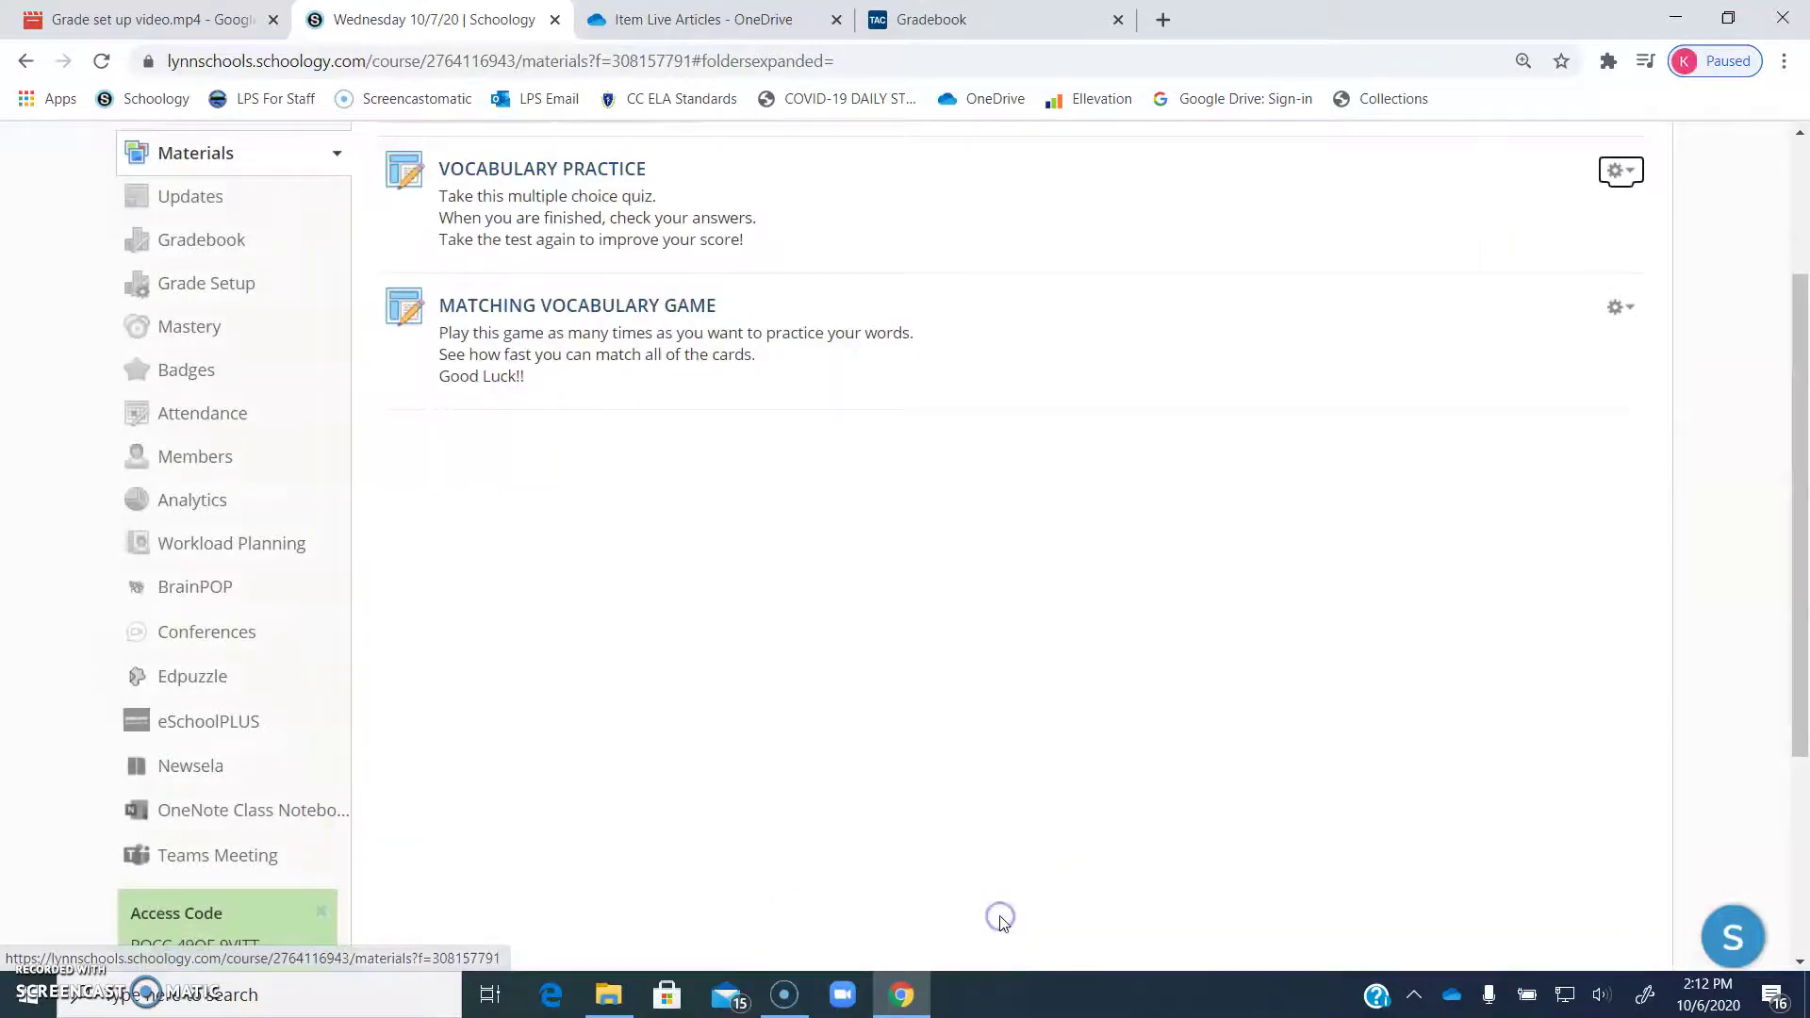